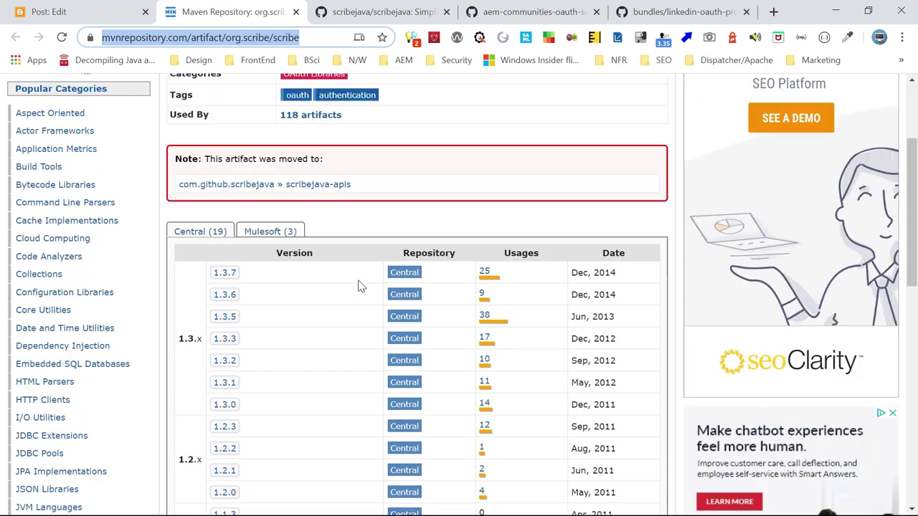
Show the scribejava/scribejava repository tab and look over its file list
left_click(373, 13)
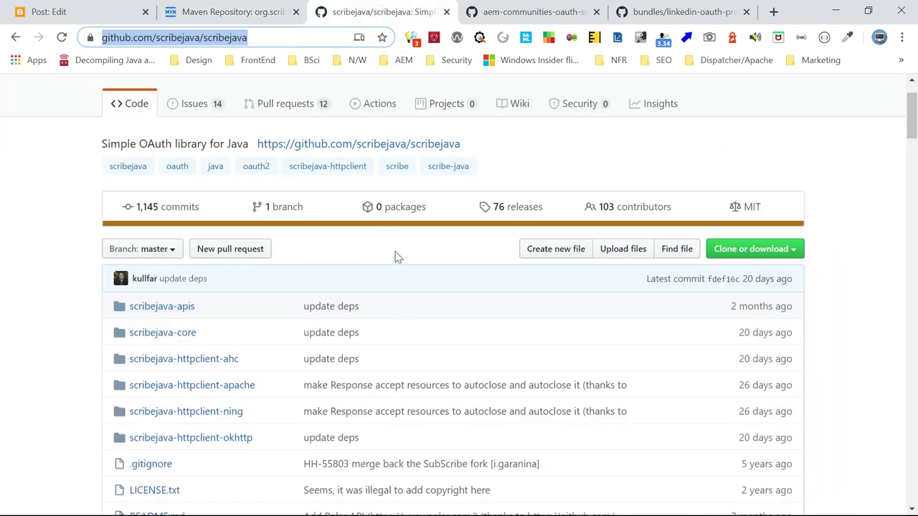
scroll(395, 256, "down", 3)
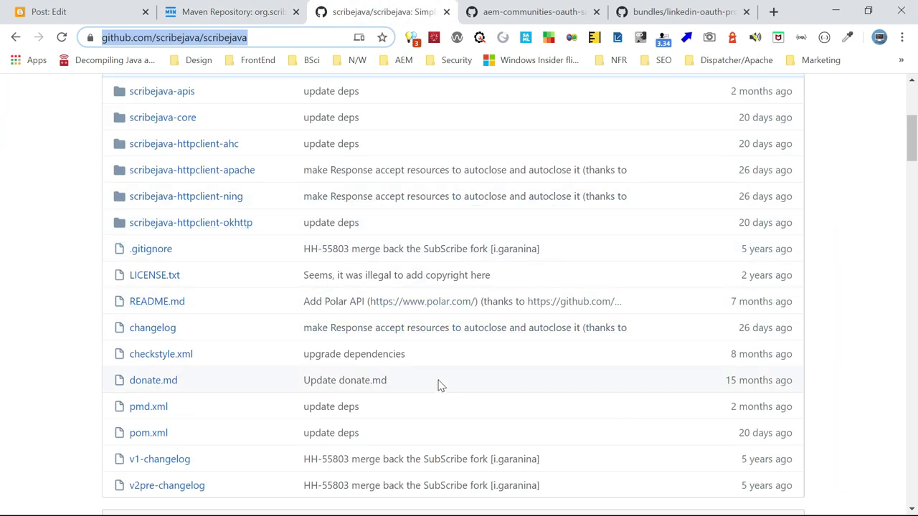
scroll(440, 387, "up", 4)
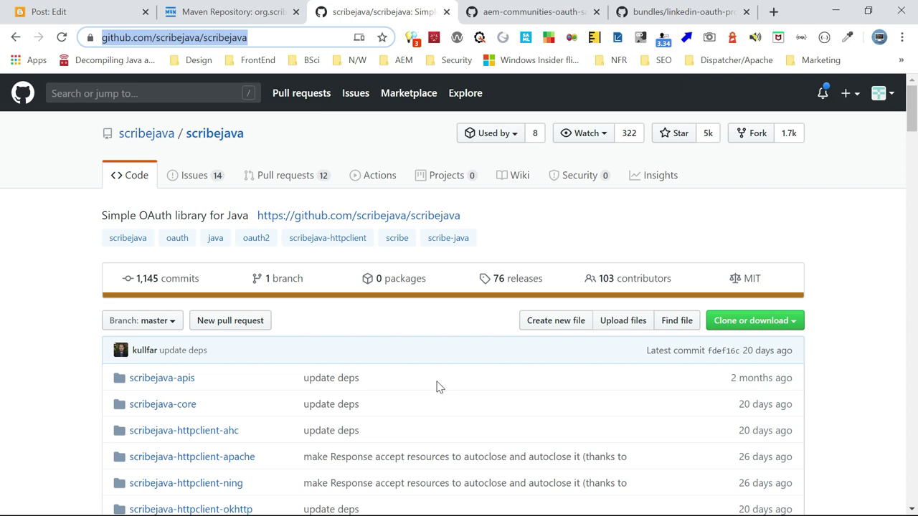
key("alt+Tab")
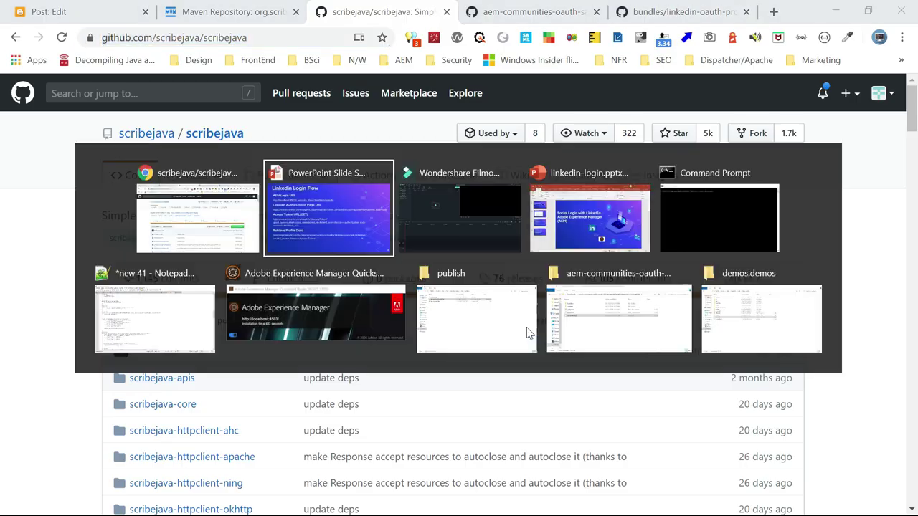
key("alt+Tab")
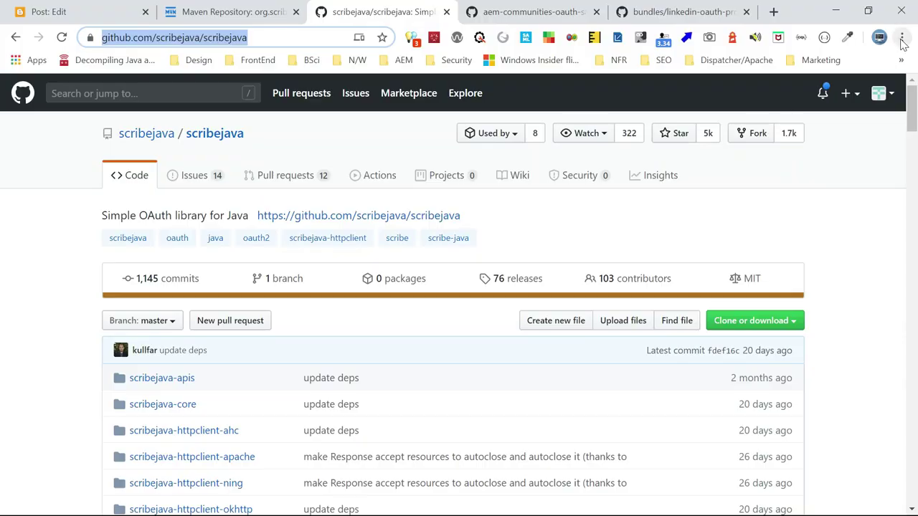
In a new incognito window, search 'linkedin de' and open the Developers | LinkedIn site
left_click(903, 38)
left_click(811, 92)
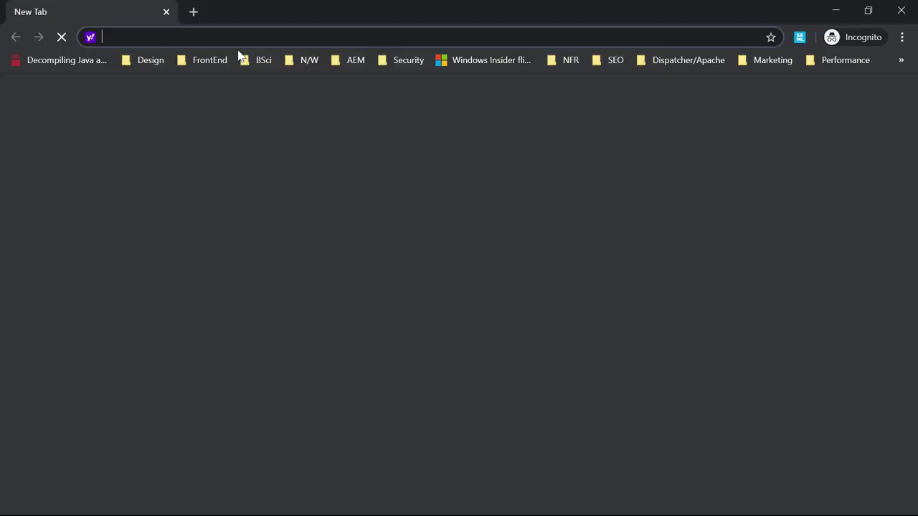
type("link")
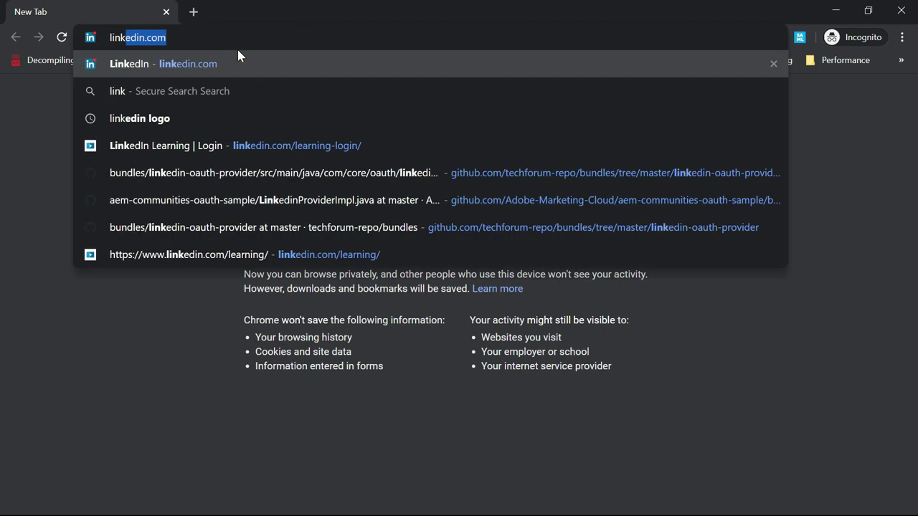
type("edin de")
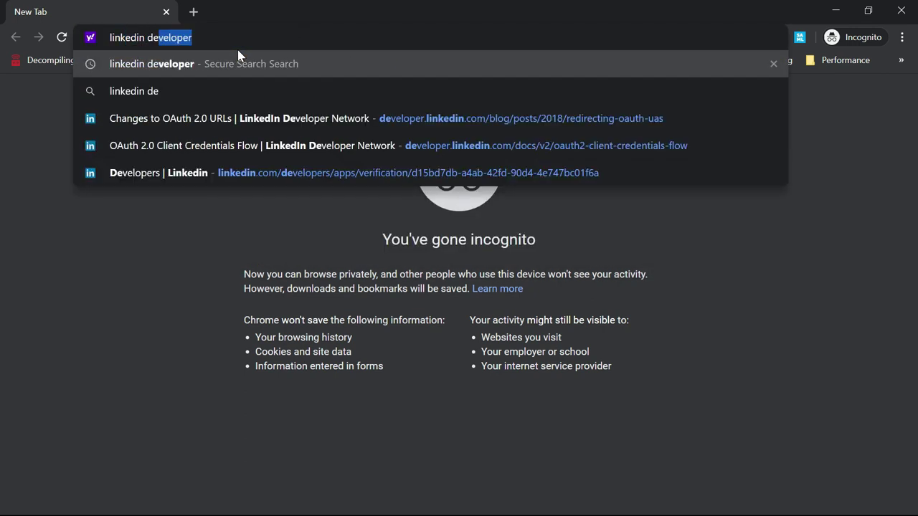
key("Return")
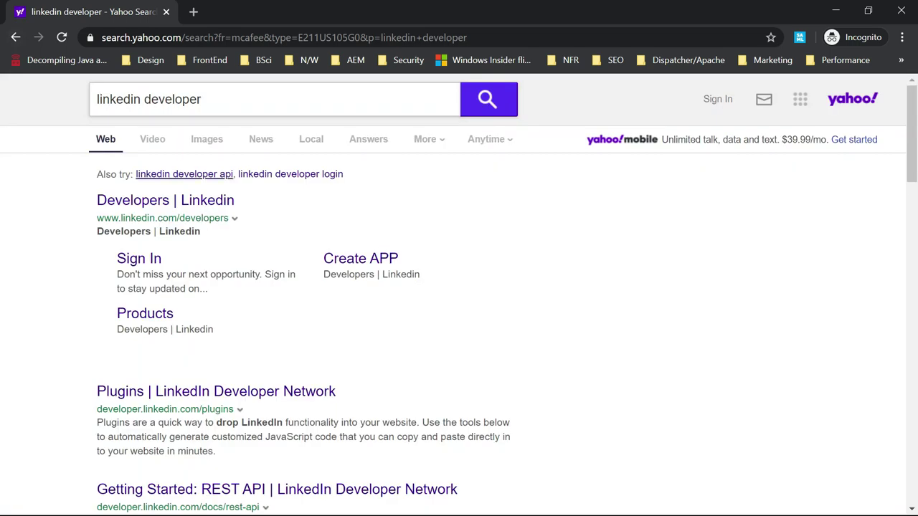
left_click(160, 204)
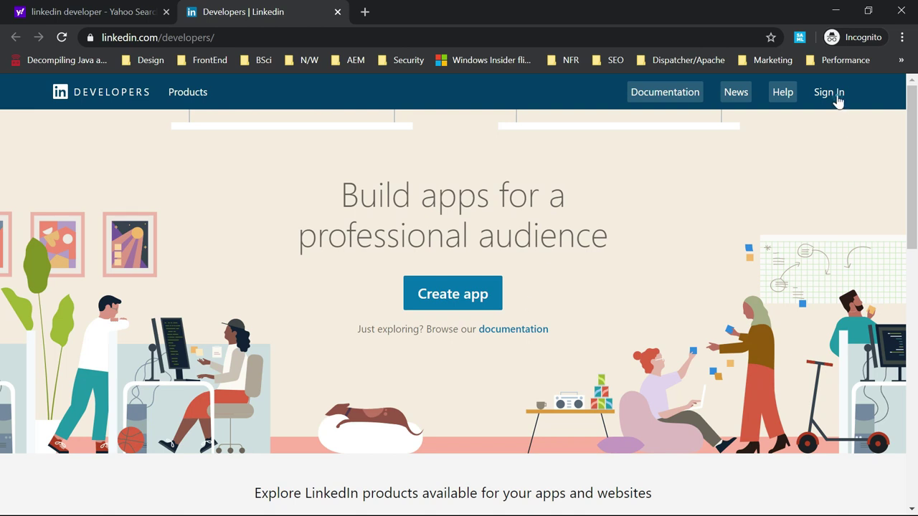
Sign in to the LinkedIn developer portal with the account e-mail and password
left_click(829, 92)
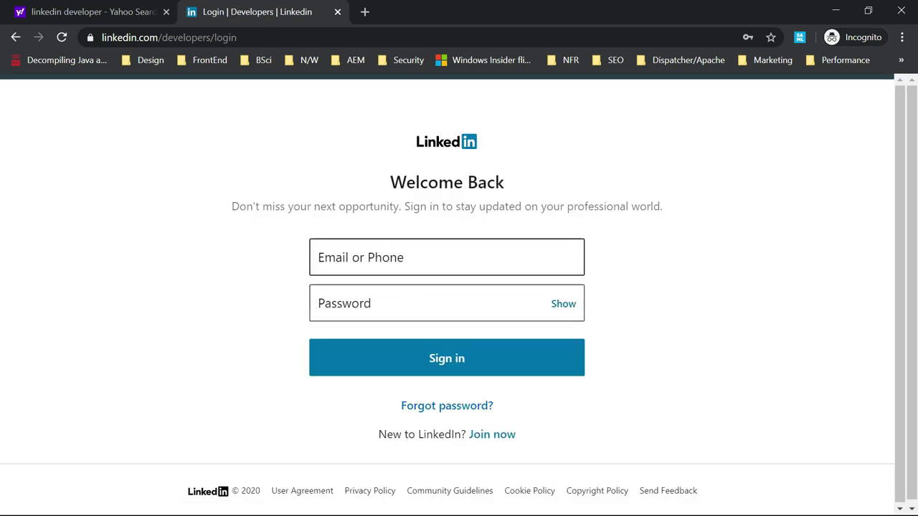
left_click(411, 251)
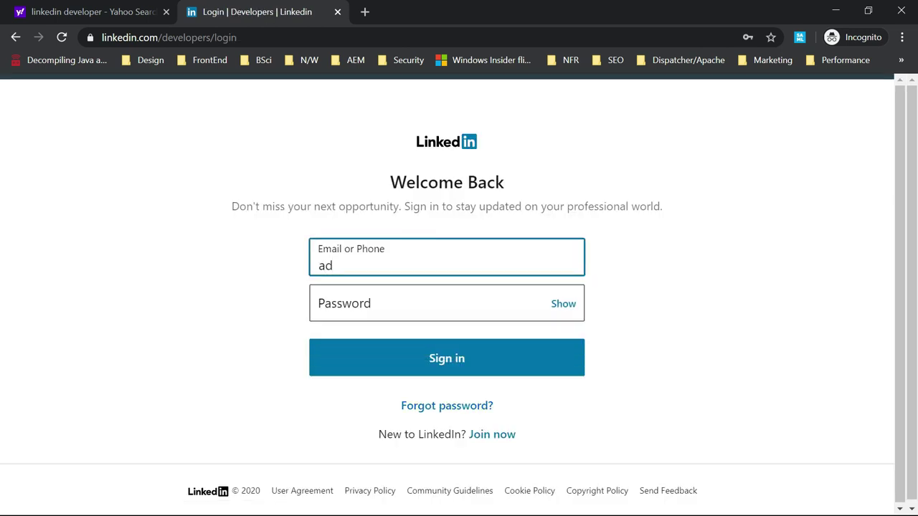
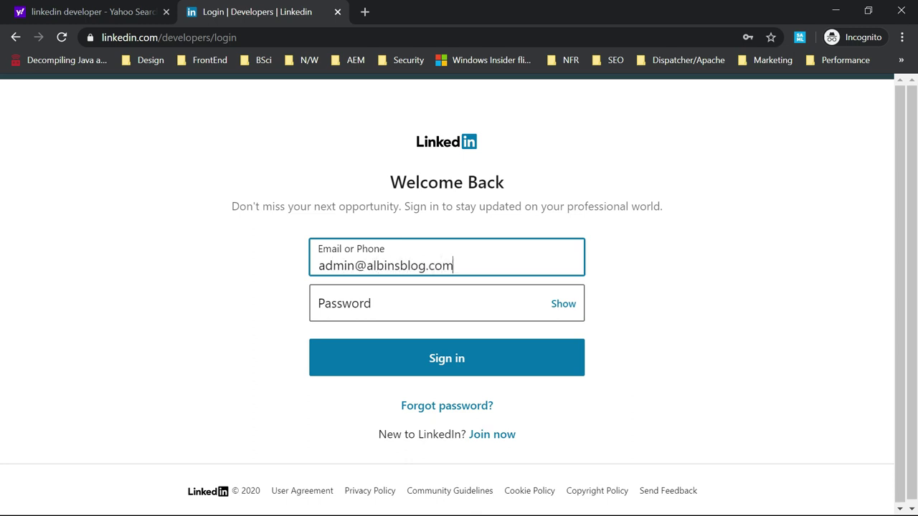
left_click(430, 308)
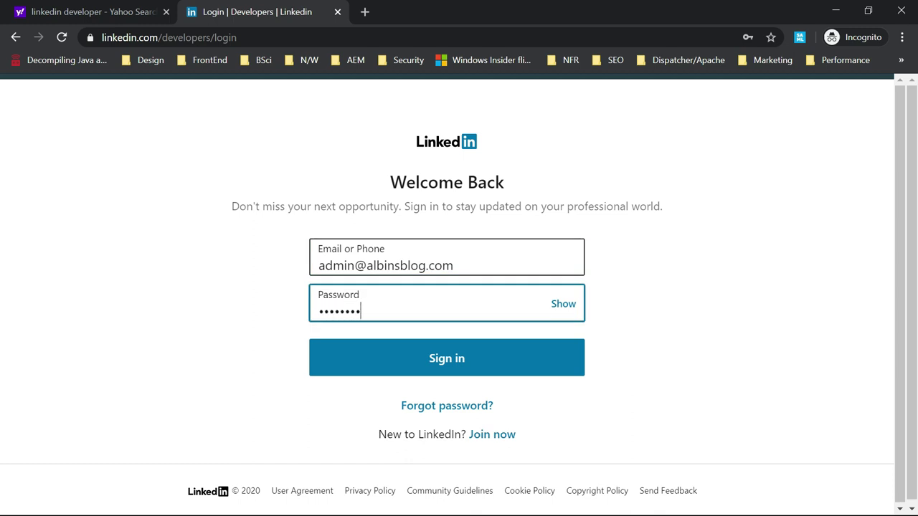
left_click(447, 359)
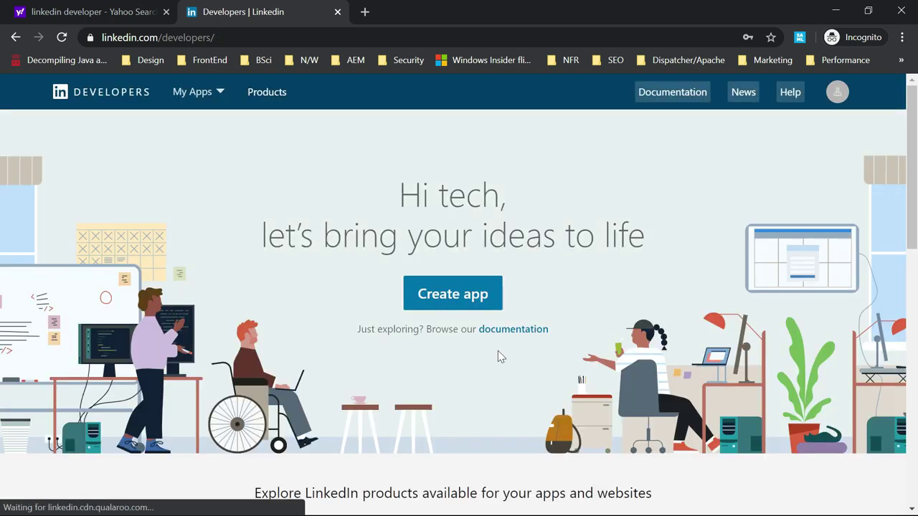
Start a new app named 'aem' linked to the tech-forum-learnings LinkedIn Page
left_click(468, 296)
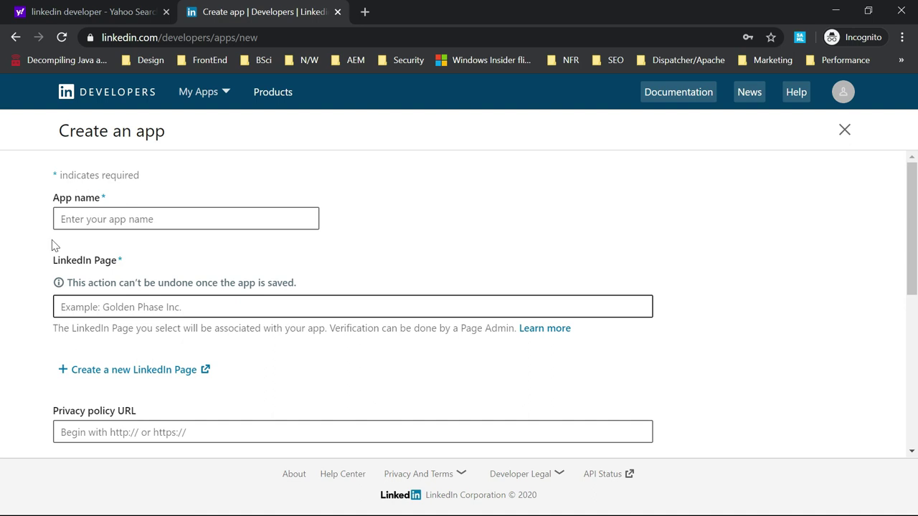
left_click(136, 219)
type("aem")
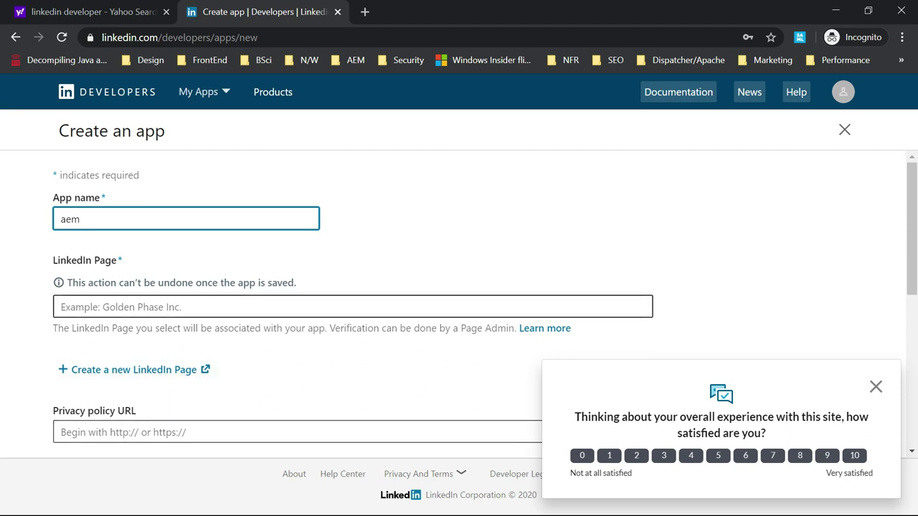
left_click(215, 307)
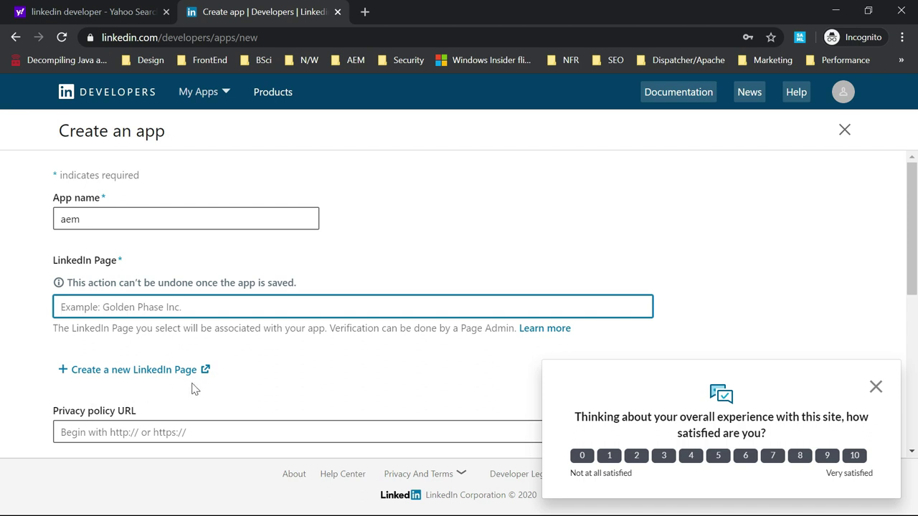
left_click(877, 387)
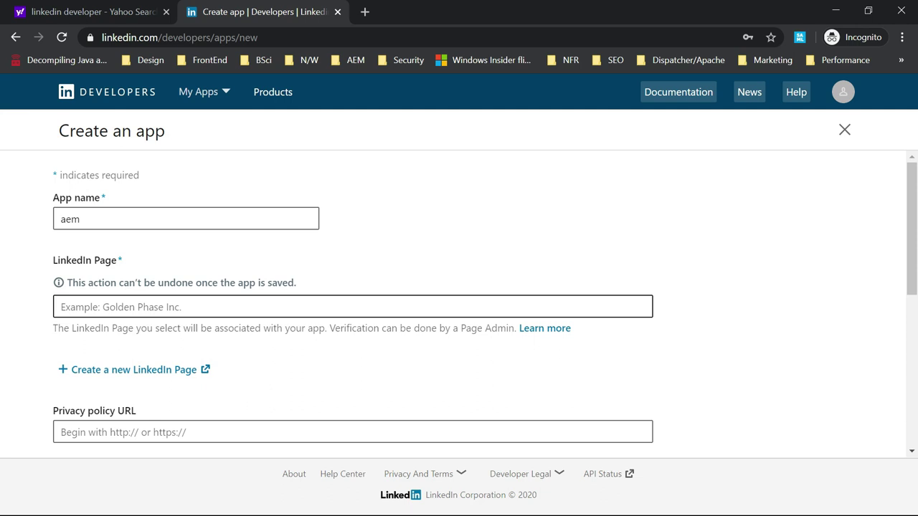
left_click(141, 309)
type("tech-f")
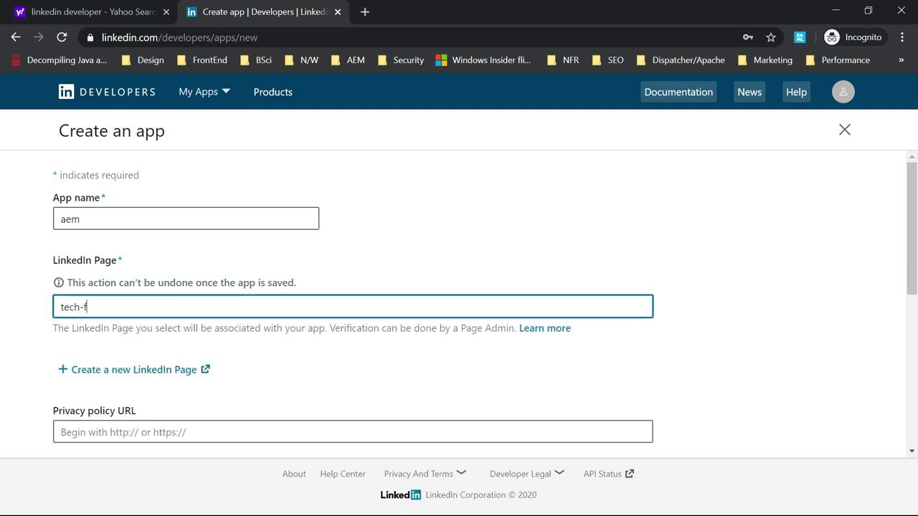
type("orum-lea")
left_click(188, 336)
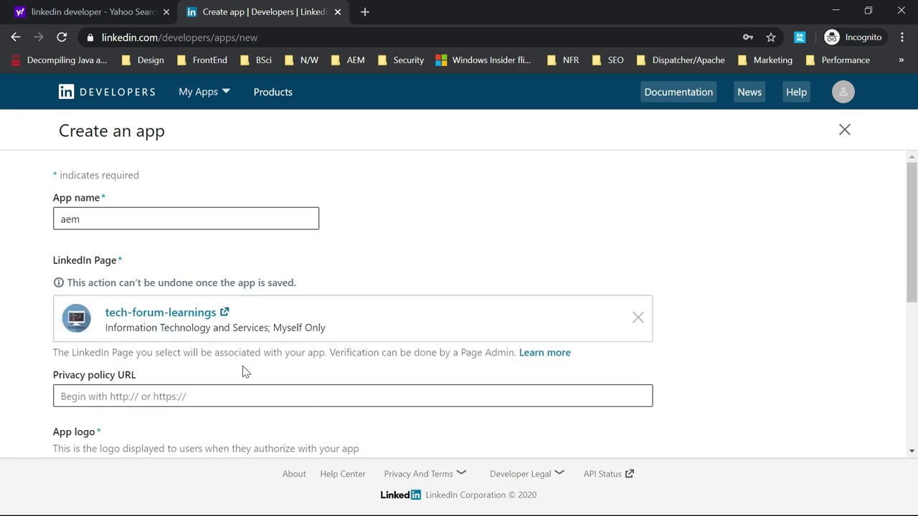
Upload icon.jpg from the blogData channel-art folder as the app logo
scroll(258, 371, "down", 1)
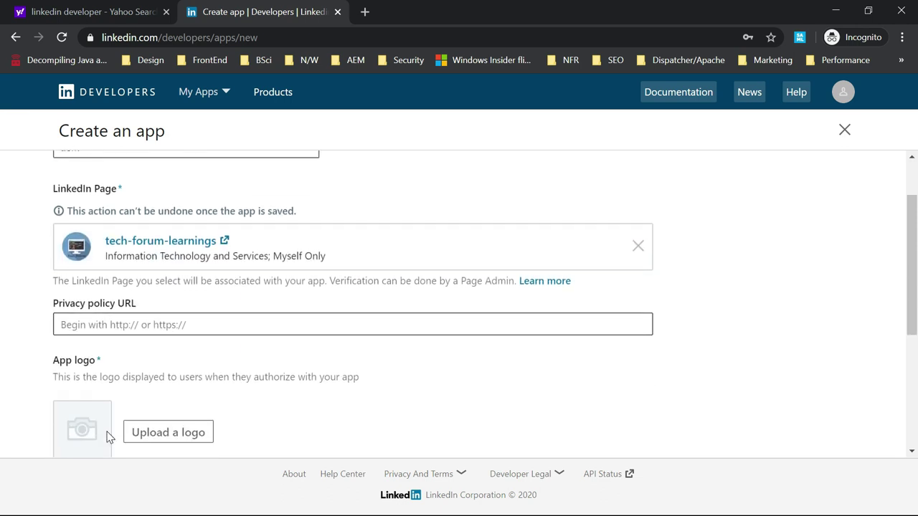
scroll(162, 313, "down", 2)
left_click(171, 296)
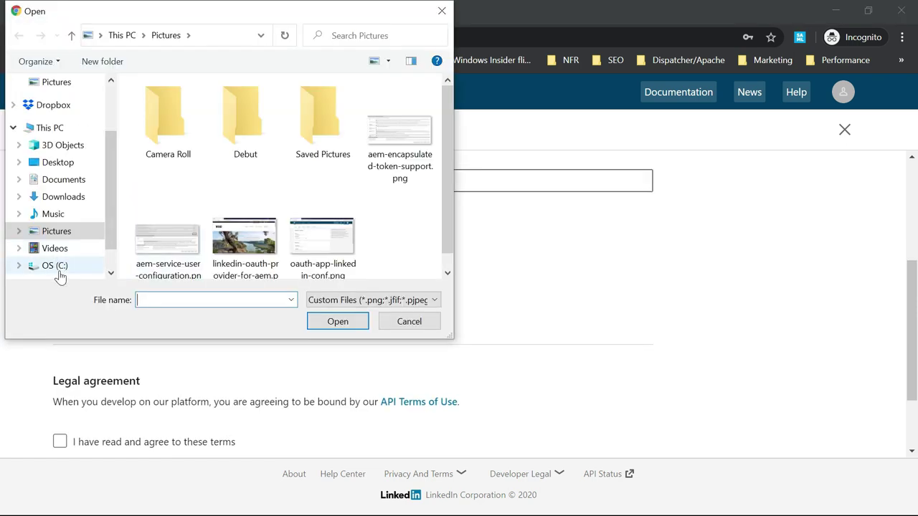
left_click(57, 267)
left_click(167, 122)
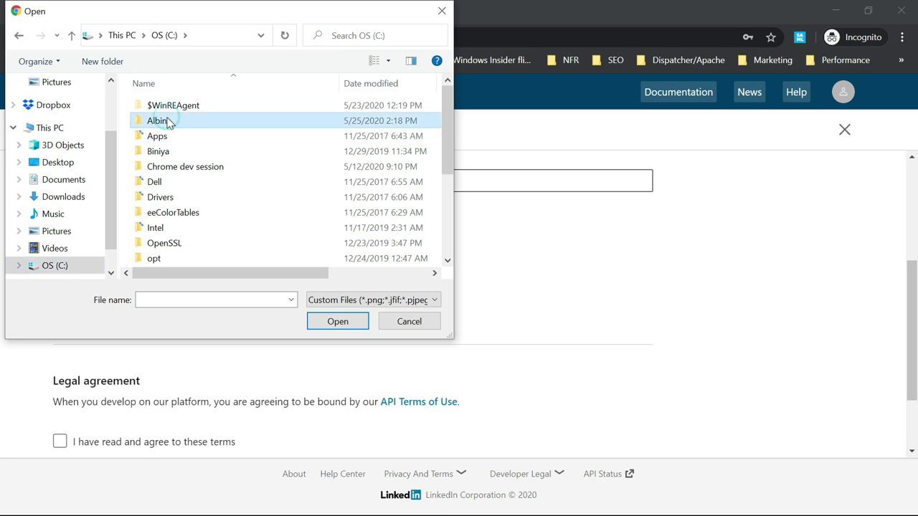
double_click(177, 123)
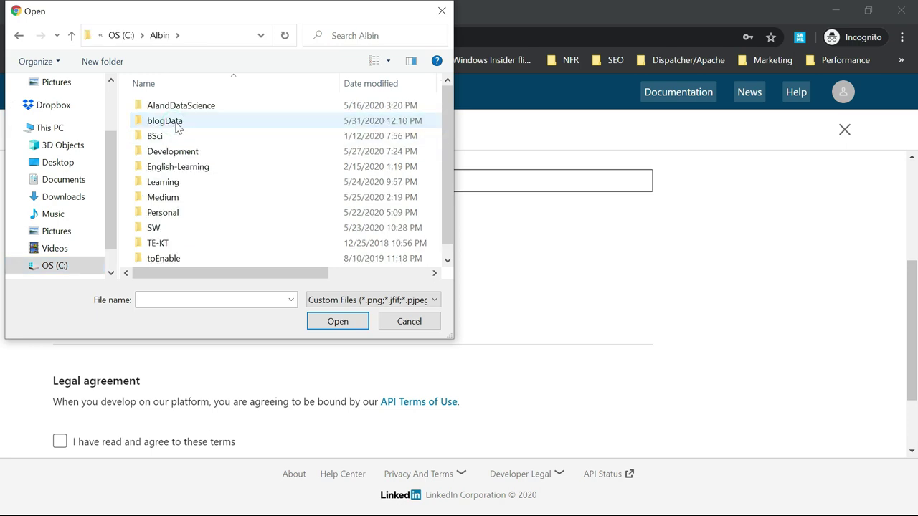
double_click(177, 124)
left_click(187, 229)
scroll(251, 241, "down", 5)
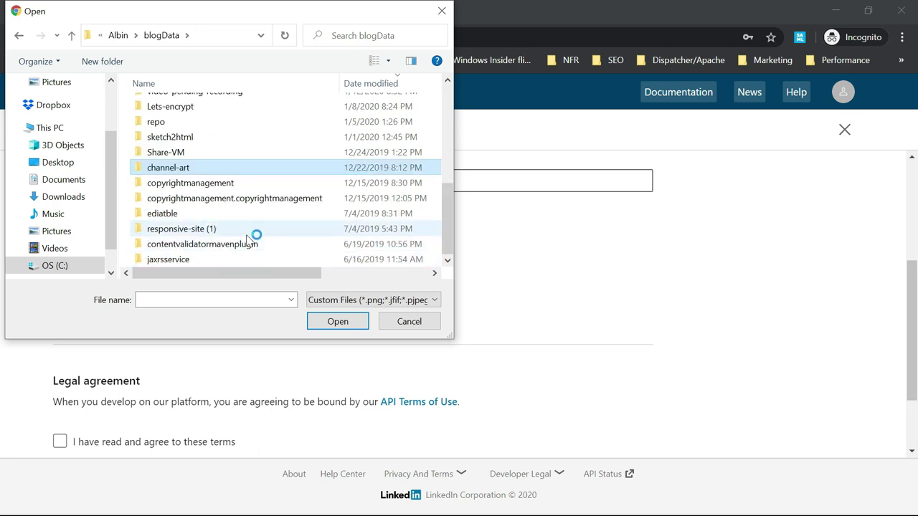
double_click(185, 170)
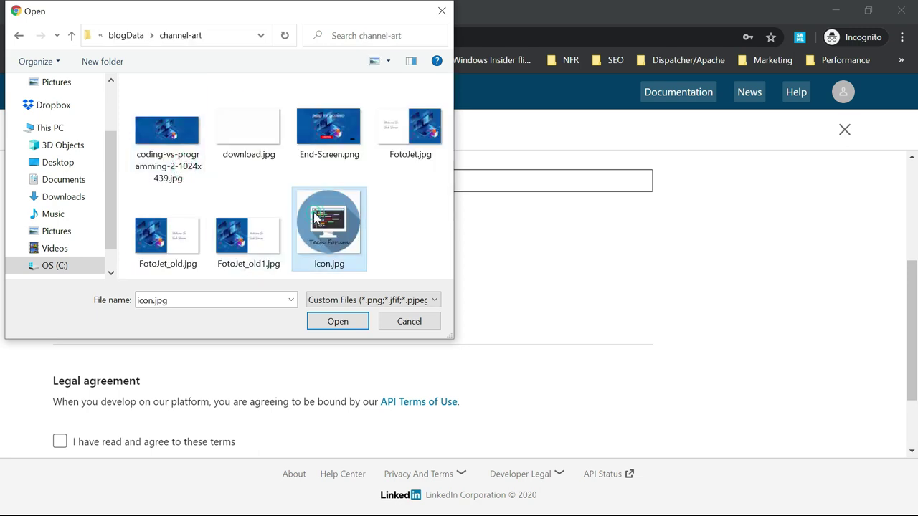
double_click(315, 216)
Accept the API terms of use and create the aem app
scroll(396, 323, "down", 2)
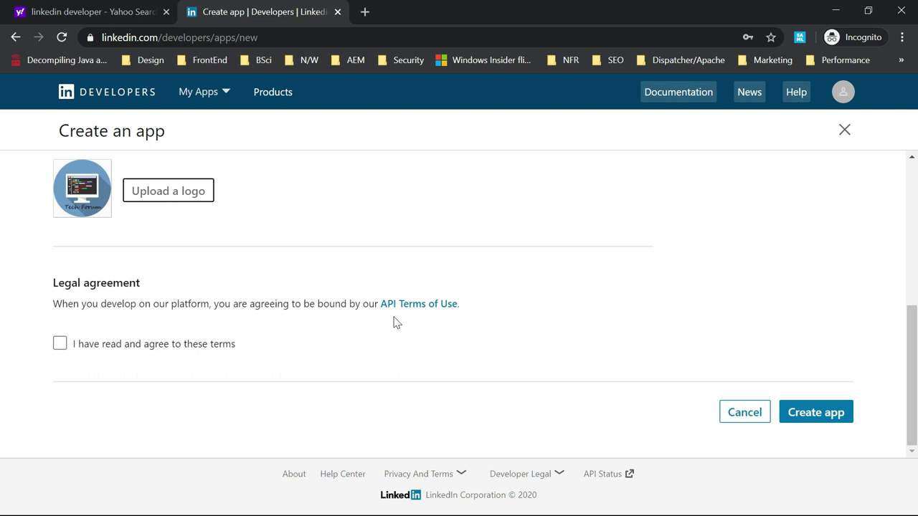
left_click(61, 345)
scroll(61, 346, "up", 5)
scroll(449, 314, "down", 5)
scroll(638, 323, "up", 5)
scroll(638, 323, "down", 5)
left_click(822, 412)
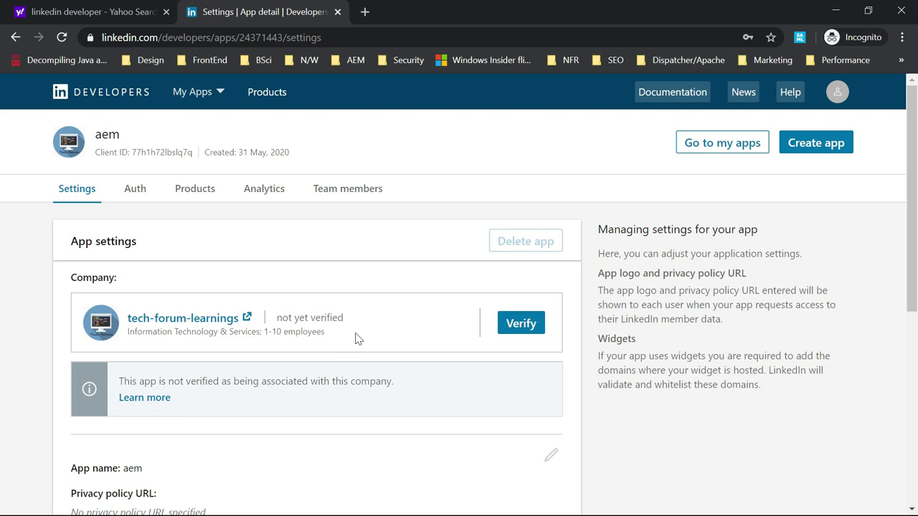
Generate and copy the company page verification URL for the aem app
left_click(526, 332)
scroll(510, 283, "down", 2)
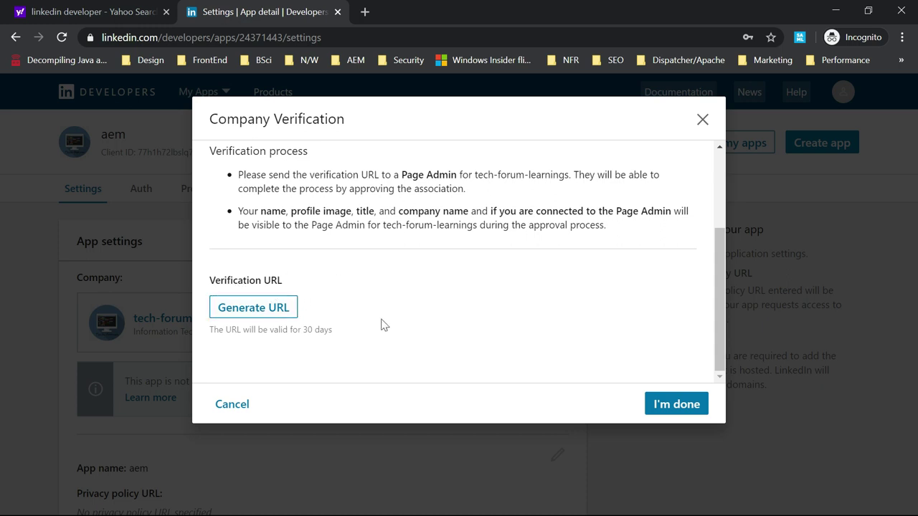
left_click(253, 307)
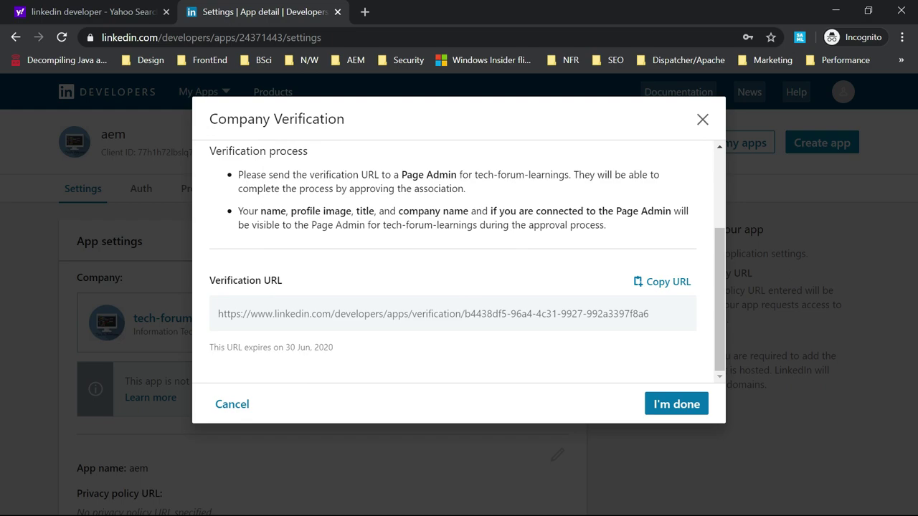
left_click(667, 283)
Load the verification URL in the regular window, approve it, and close the verification dialog
key("alt+Tab")
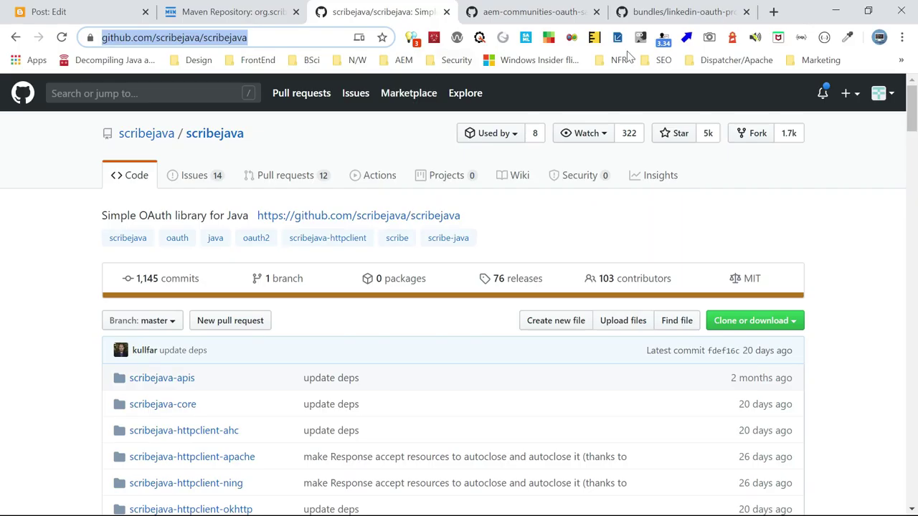
left_click(773, 11)
key("ctrl+v")
key("Return")
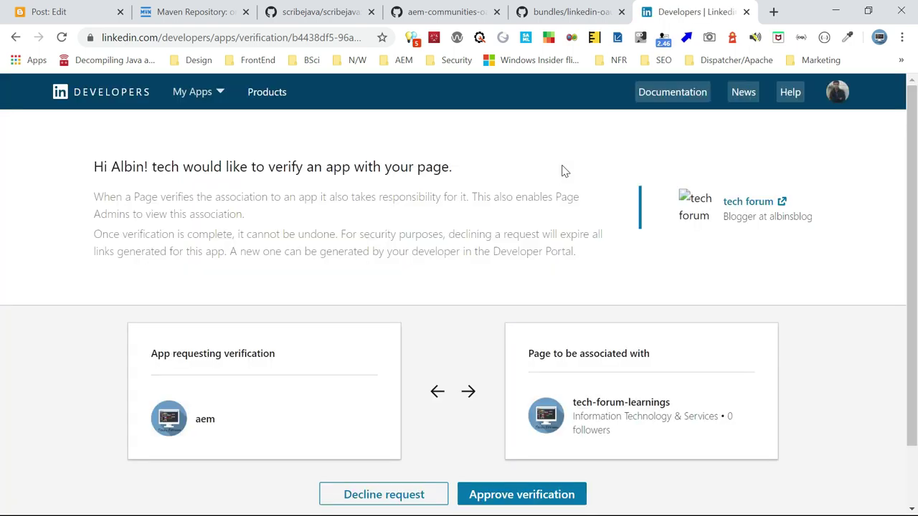
scroll(322, 327, "down", 2)
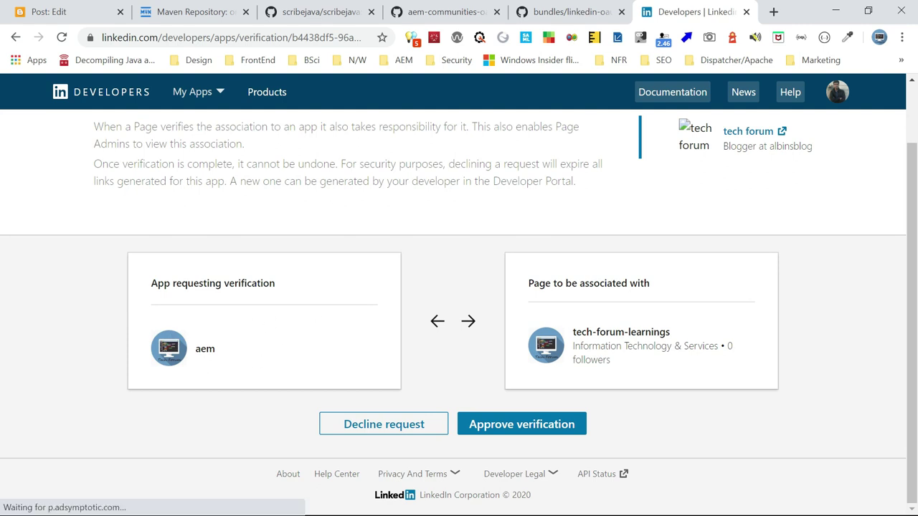
left_click(522, 425)
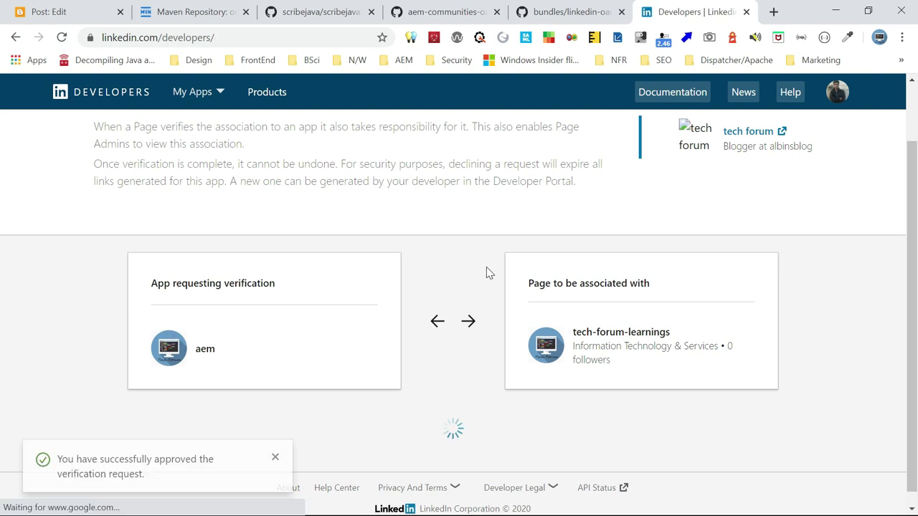
key("alt+Tab")
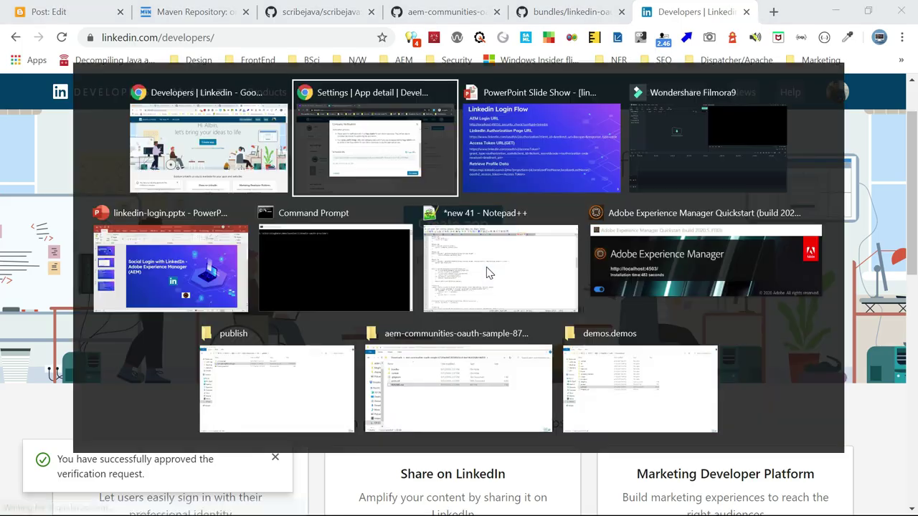
left_click(678, 404)
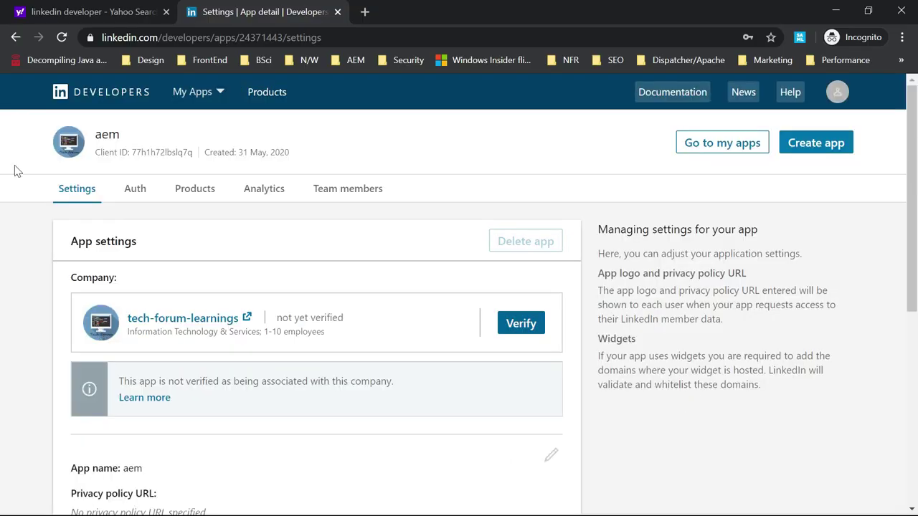
Reload the aem app's Settings page and check that the Company card shows verified
left_click(62, 39)
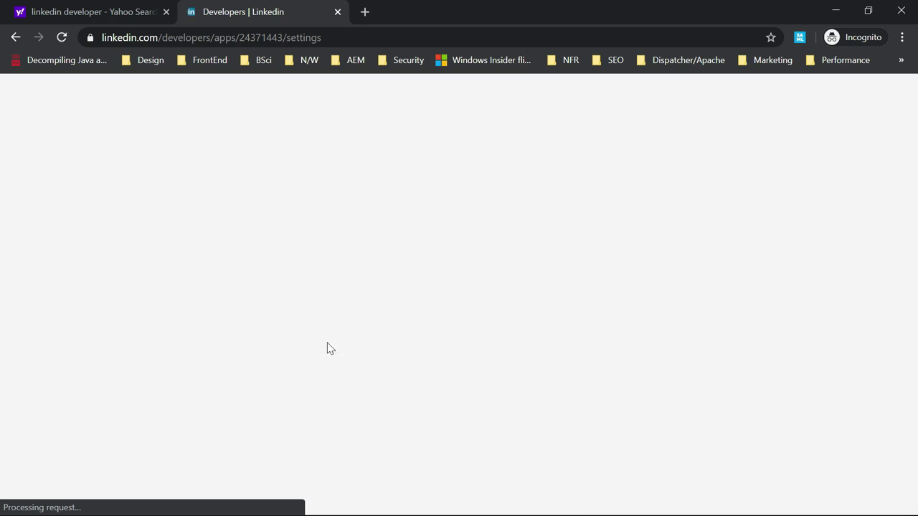
scroll(373, 325, "down", 4)
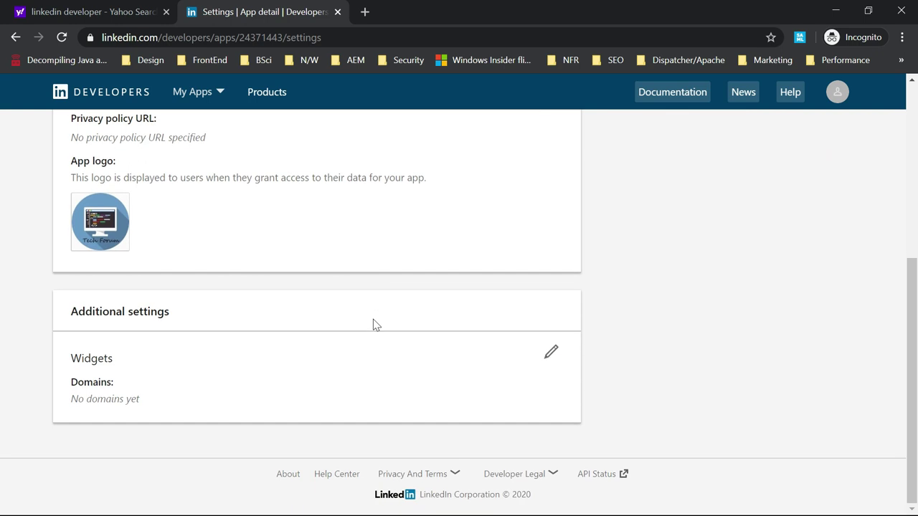
scroll(373, 322, "up", 2)
scroll(383, 324, "up", 2)
scroll(383, 323, "down", 4)
scroll(406, 322, "up", 4)
Go to the Auth settings and look over the client credentials
left_click(135, 188)
scroll(272, 269, "down", 1)
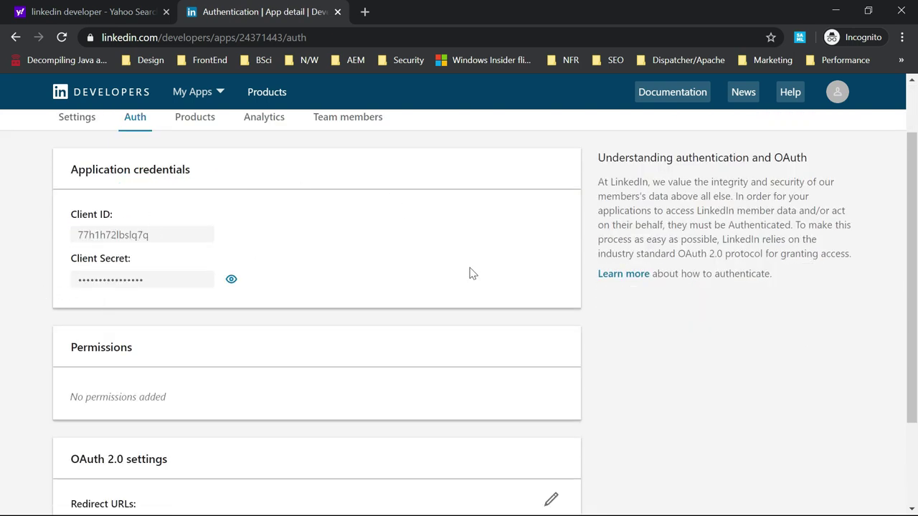
scroll(472, 272, "down", 2)
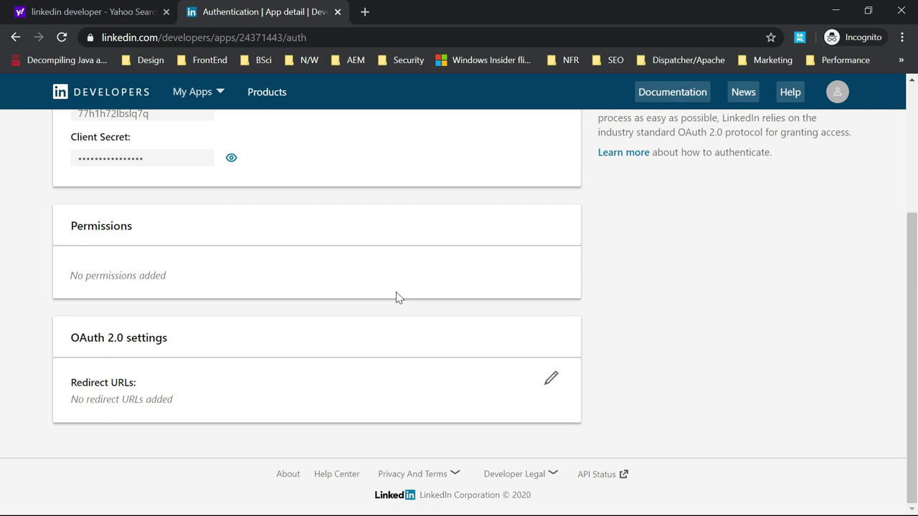
left_click(551, 379)
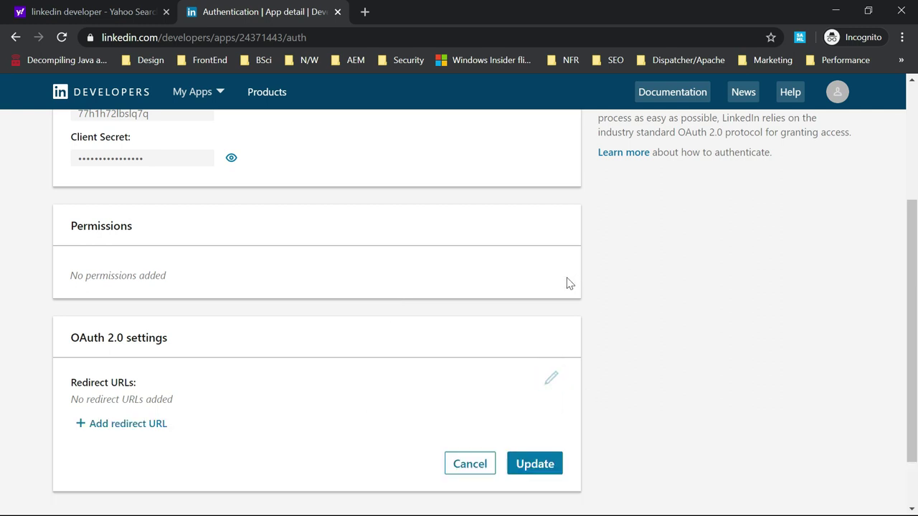
key("alt+Tab")
key("alt+Tab")
key("alt+Tab")
key("alt+Tab")
key("alt+Tab")
key("alt+Tab")
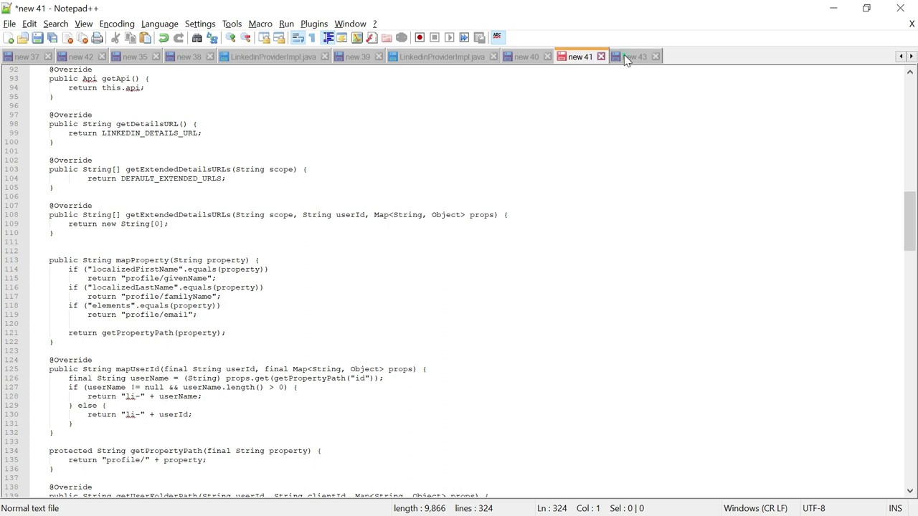
left_click(634, 57)
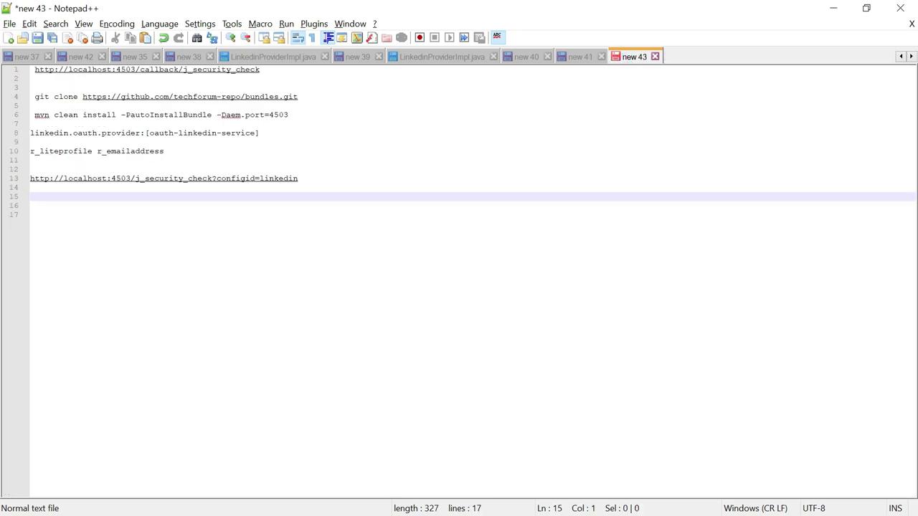
left_click_drag(261, 69, 30, 70)
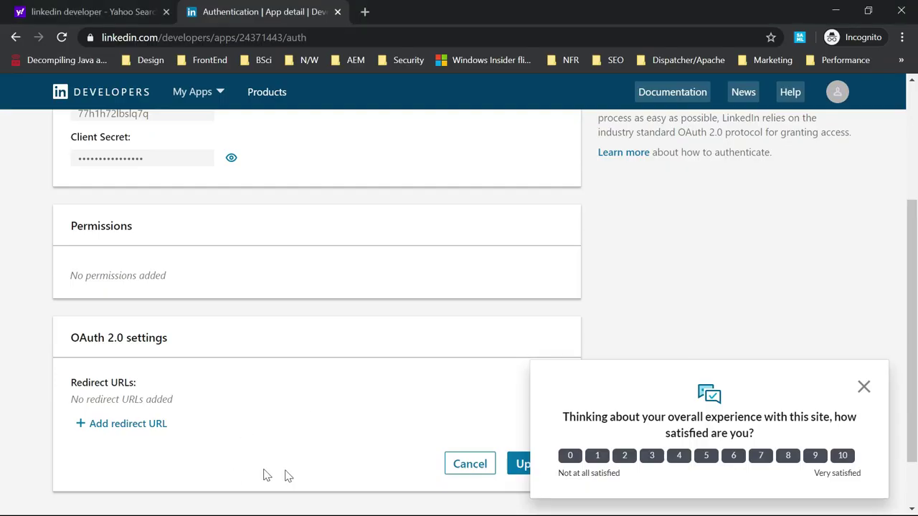
left_click(122, 425)
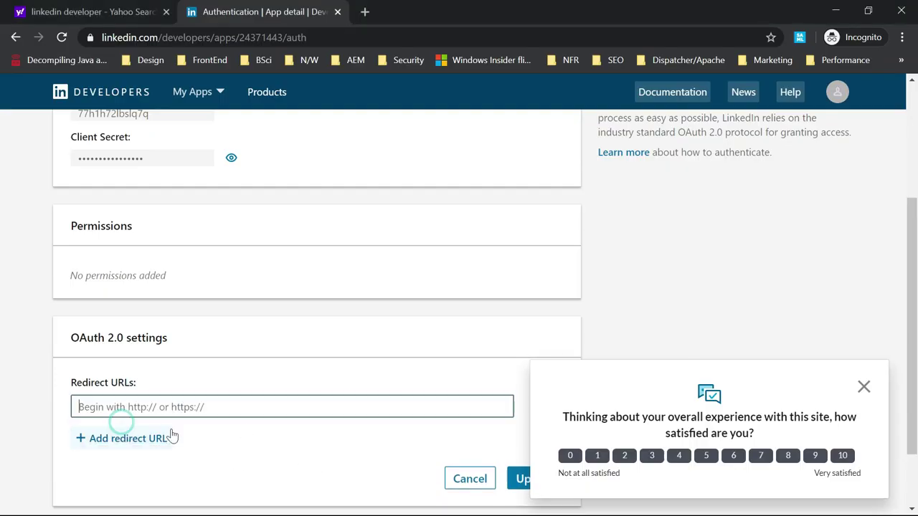
key("ctrl+v")
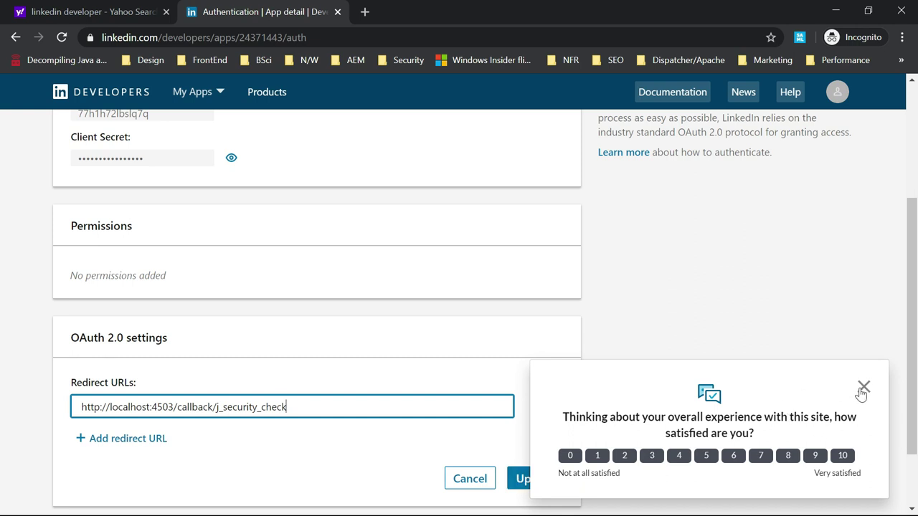
left_click(863, 388)
left_click(535, 479)
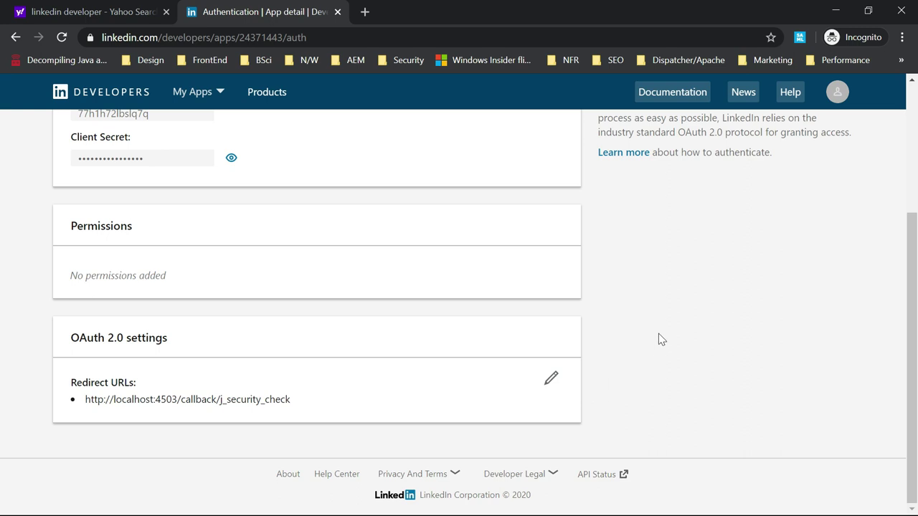
scroll(658, 334, "up", 3)
Add the Sign In with LinkedIn product after accepting its terms, then reload
left_click(194, 190)
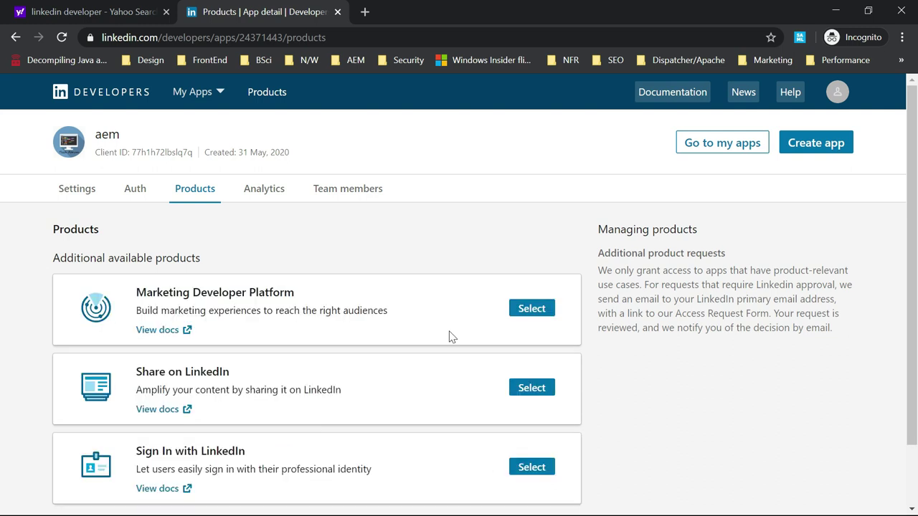
scroll(423, 342, "down", 2)
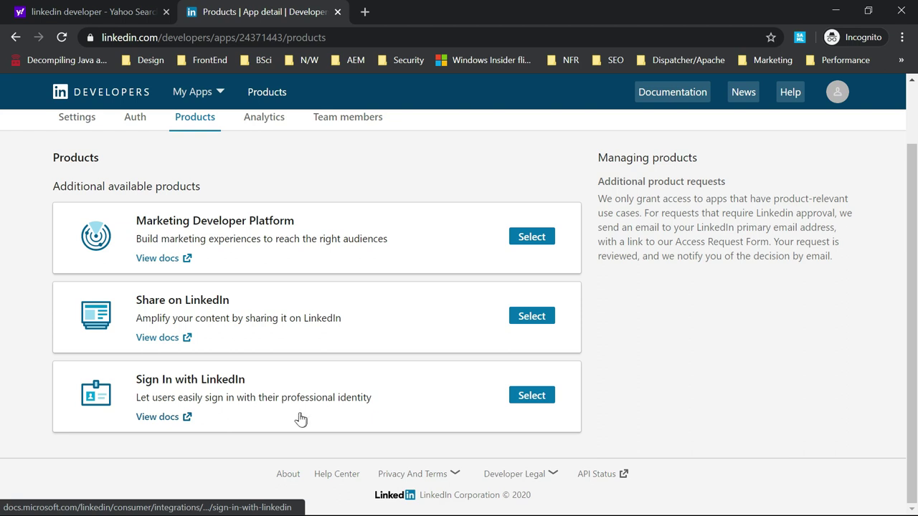
left_click(534, 396)
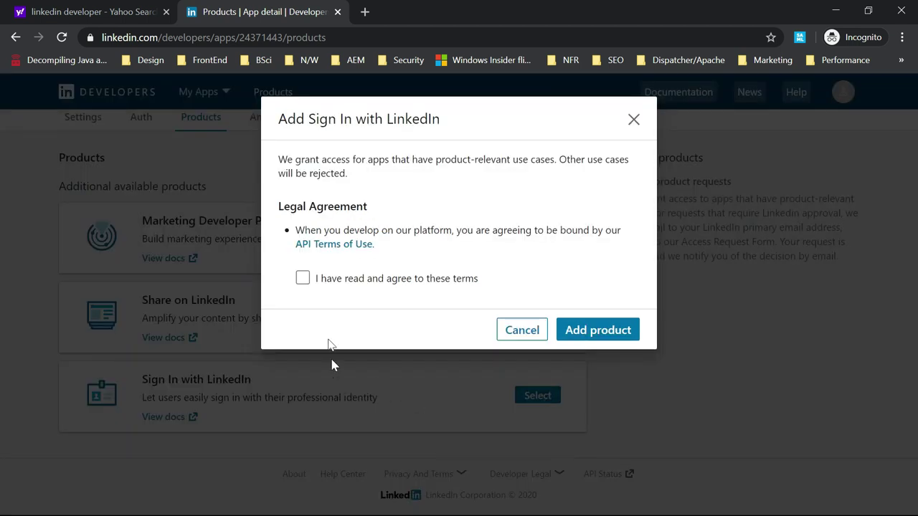
left_click(303, 278)
left_click(592, 332)
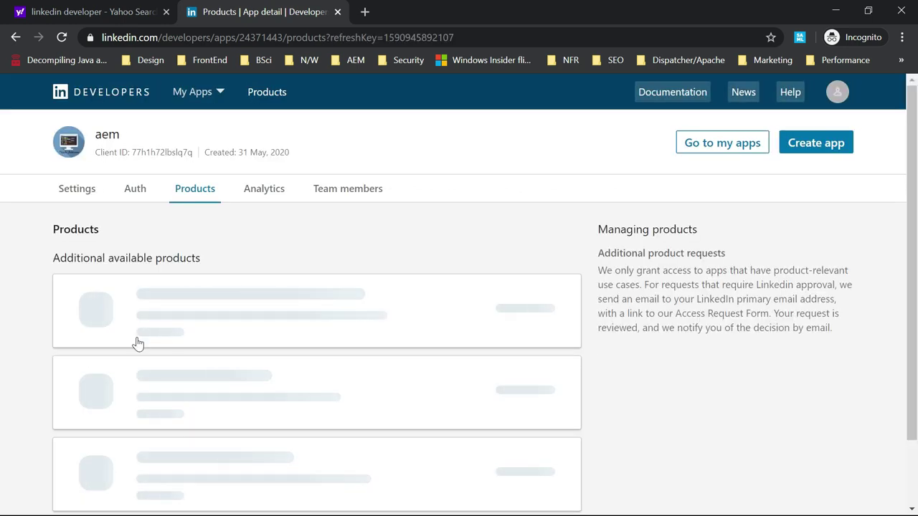
scroll(430, 416, "down", 1)
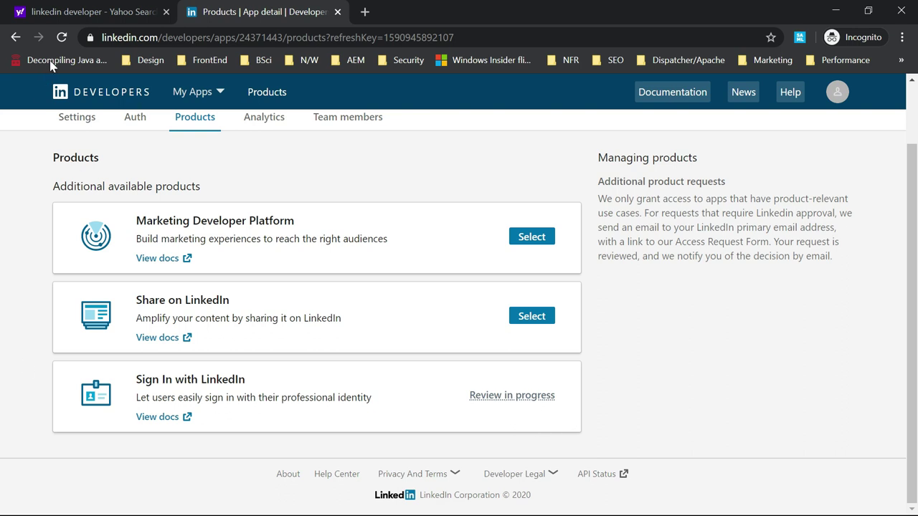
left_click(62, 40)
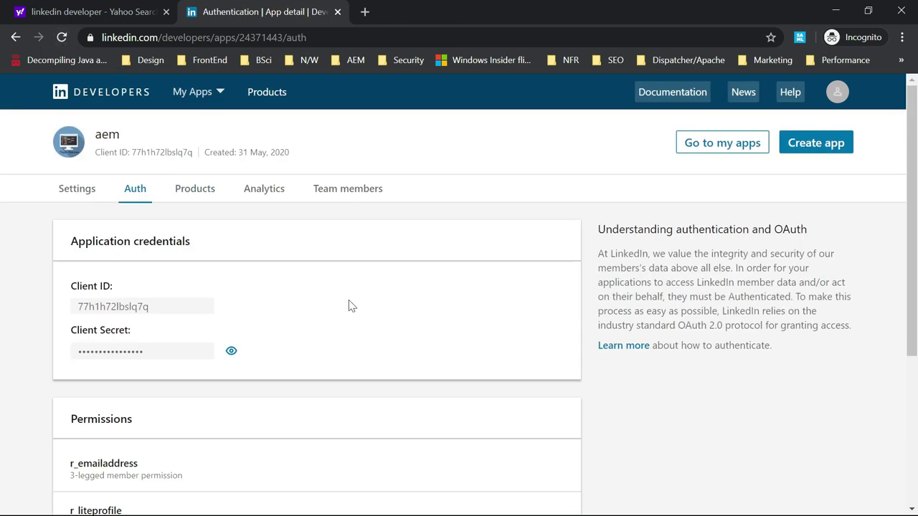
scroll(349, 306, "down", 3)
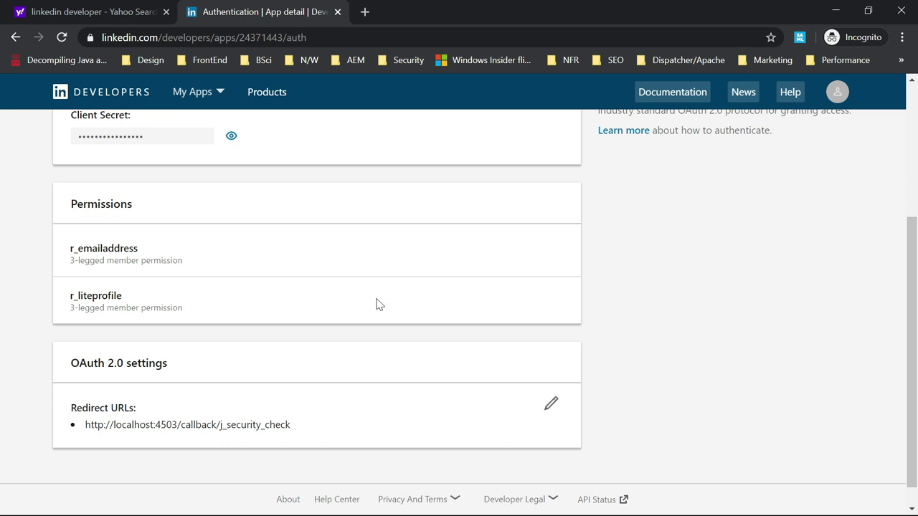
scroll(397, 324, "up", 1)
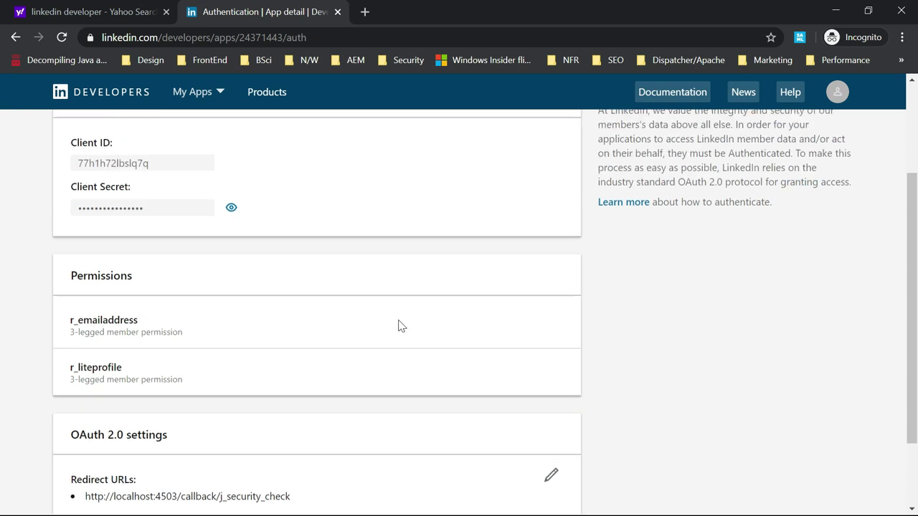
scroll(400, 326, "up", 2)
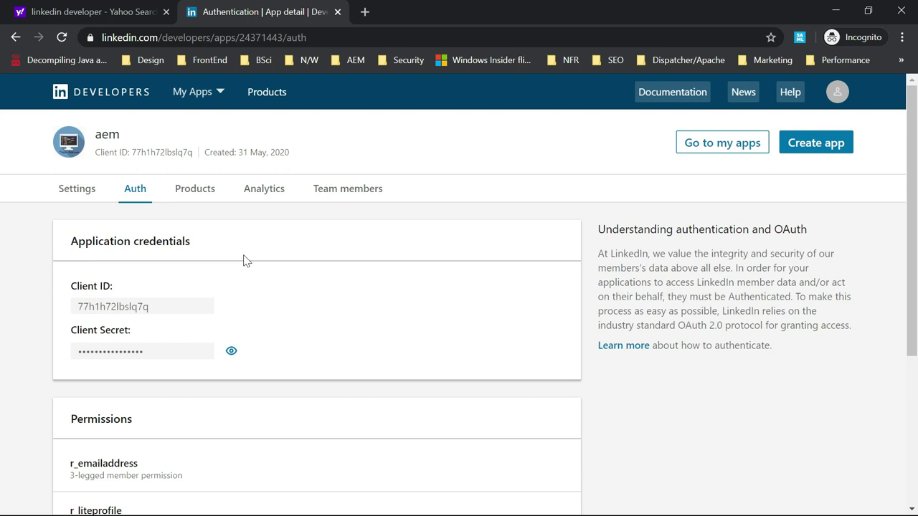
Return to the regular Chrome window and show the aem-communities GitHub tab
key("alt+Tab")
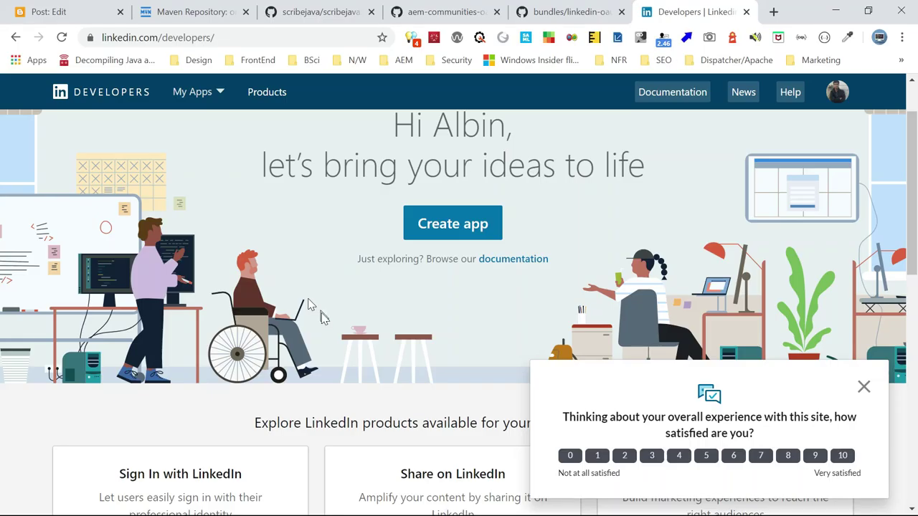
left_click(446, 13)
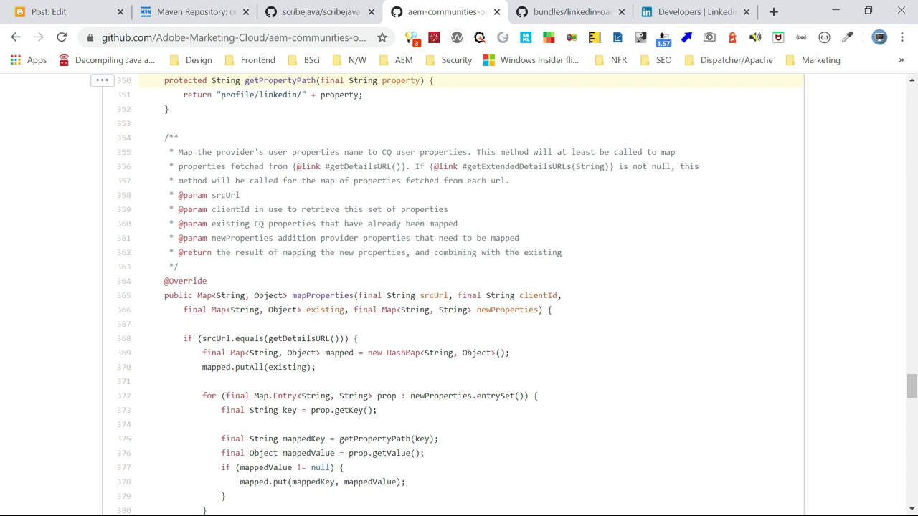
Open the linkedin-oauth-provider folder and scroll through its contents
left_click(563, 14)
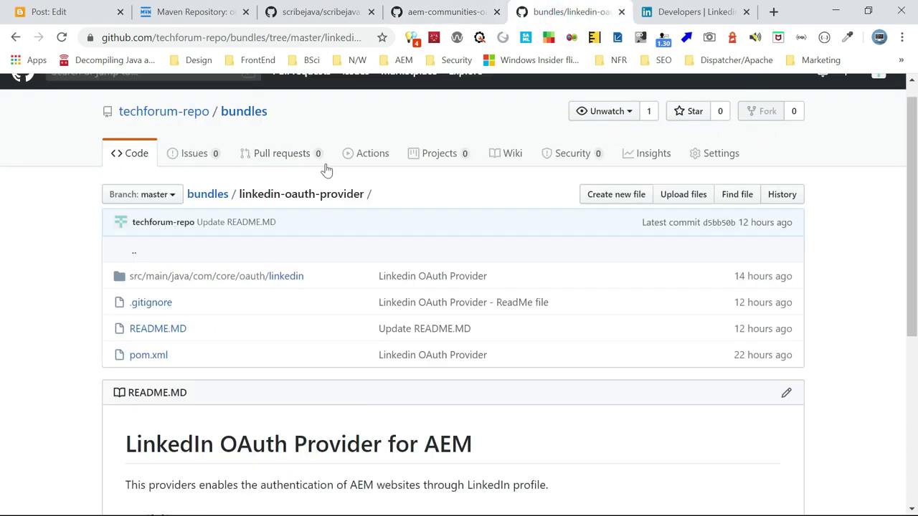
scroll(361, 177, "up", 1)
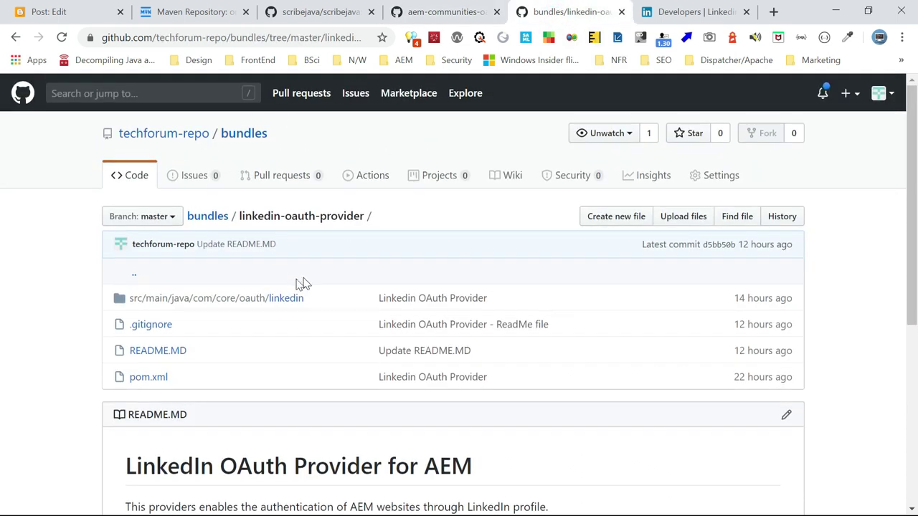
scroll(262, 294, "down", 1)
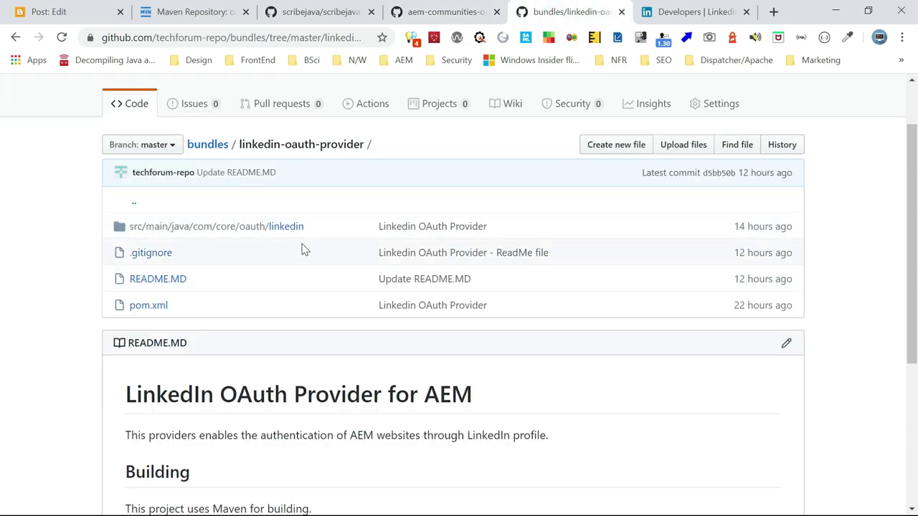
scroll(349, 308, "down", 1)
scroll(349, 309, "down", 2)
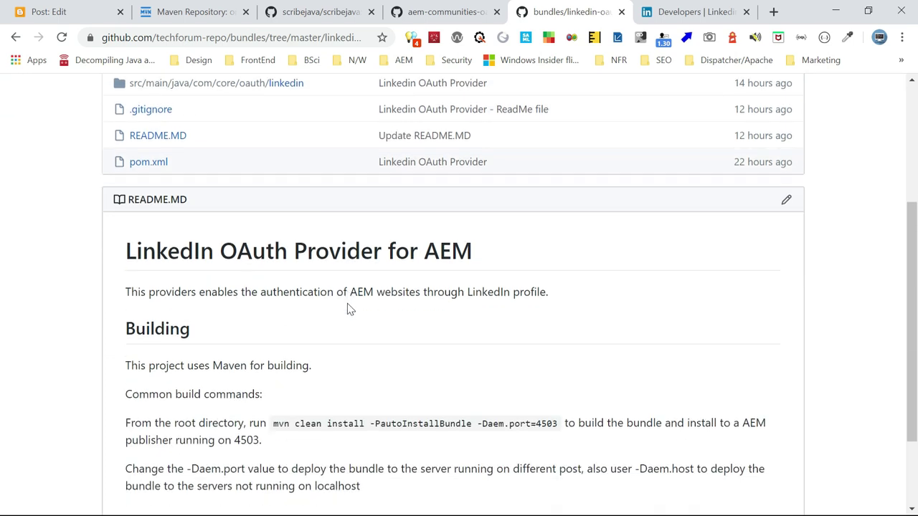
scroll(350, 308, "down", 1)
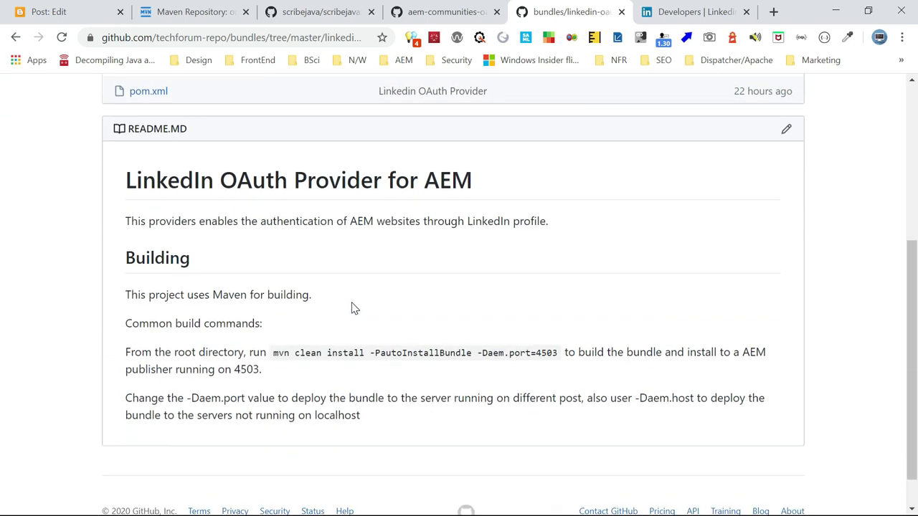
scroll(330, 304, "up", 2)
scroll(326, 276, "up", 2)
Read LinkedinOAuth2Api.java in the linkedin package, then go back to its file list
left_click(273, 302)
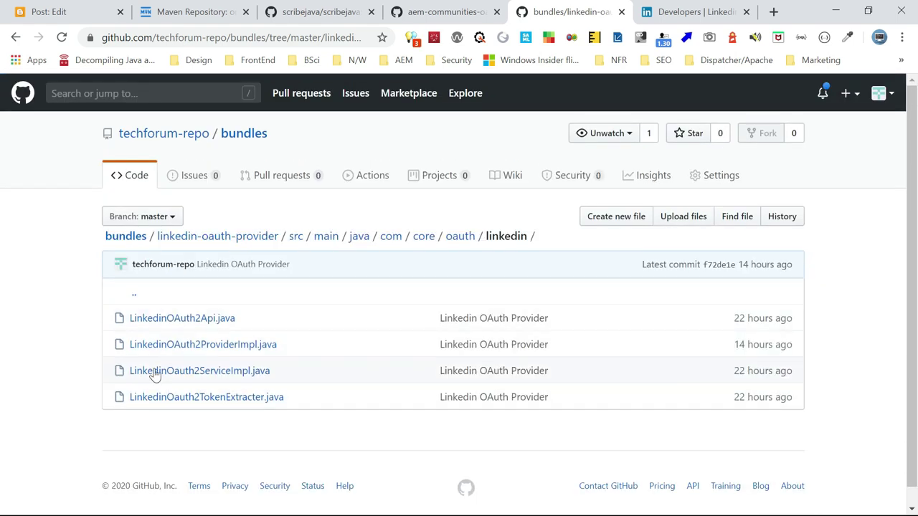
left_click(210, 319)
scroll(508, 304, "down", 6)
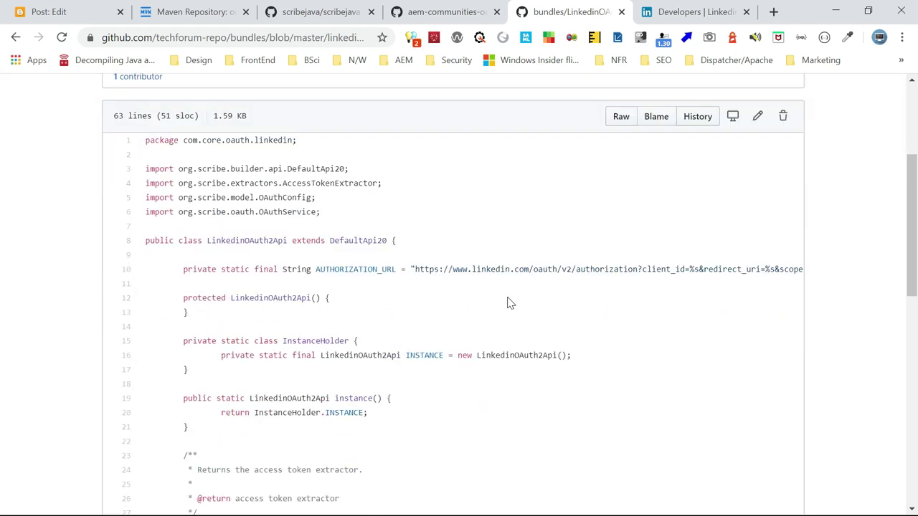
scroll(445, 257, "down", 6)
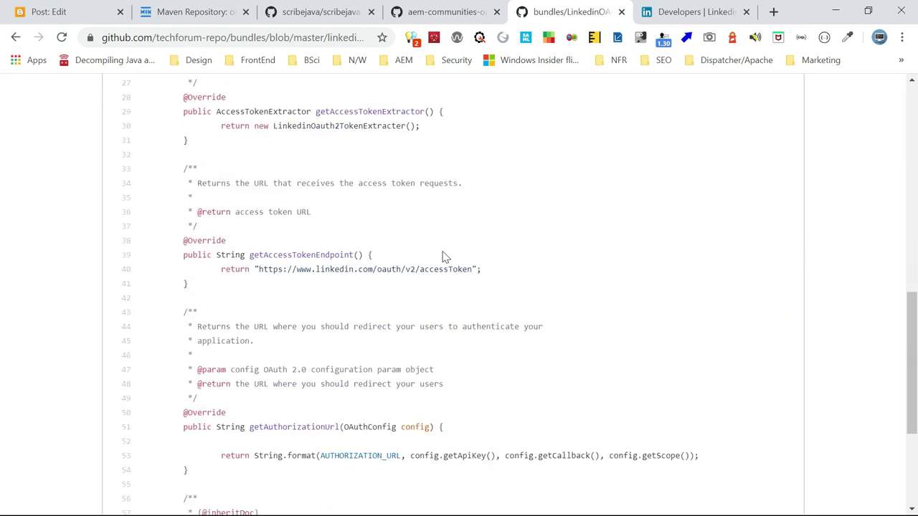
scroll(559, 301, "up", 9)
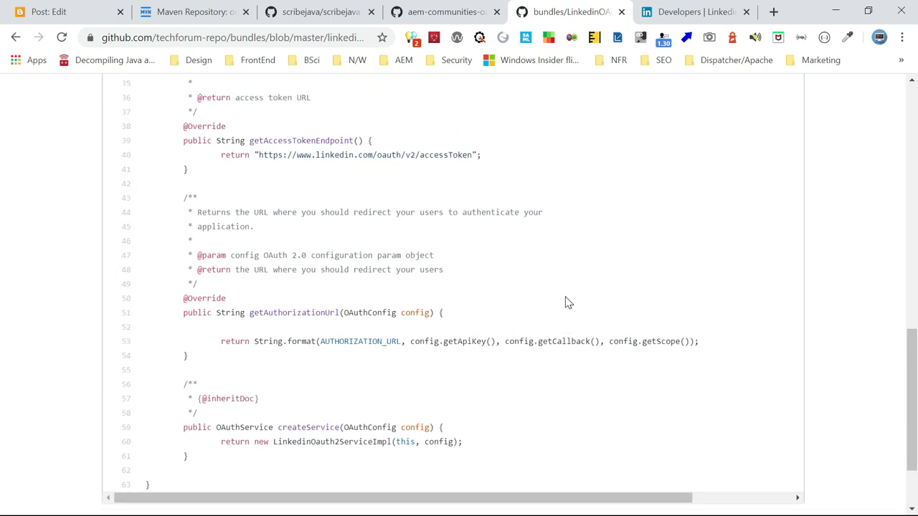
left_click(16, 36)
Read through LinkedinOAuth2ProviderImpl.java and return to the linkedin folder
left_click(142, 347)
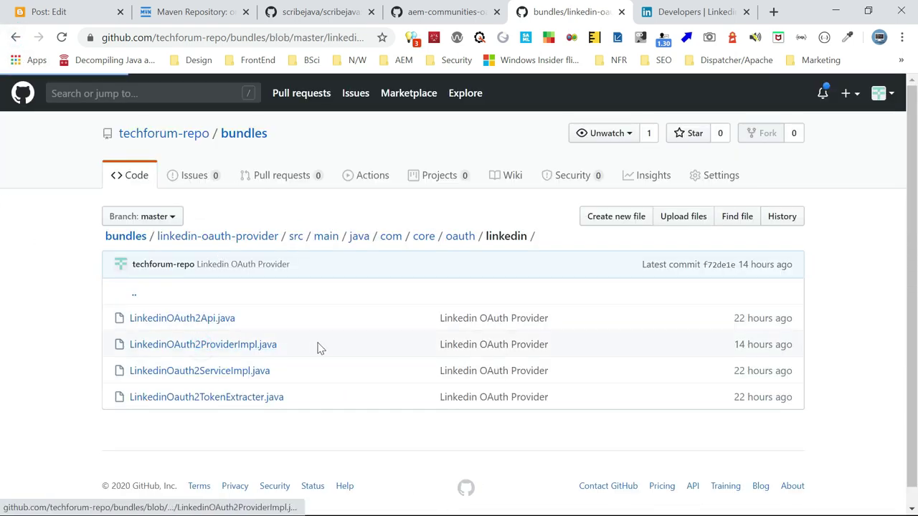
scroll(574, 320, "down", 10)
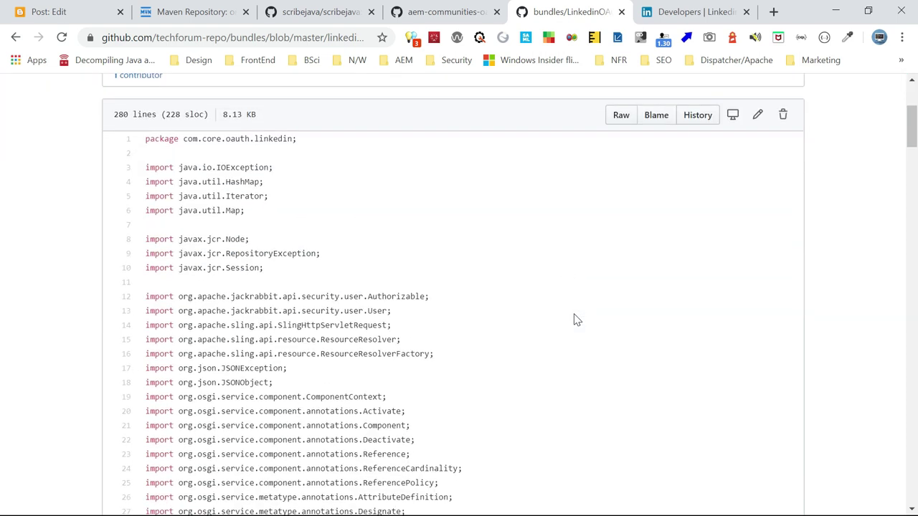
scroll(574, 320, "down", 10)
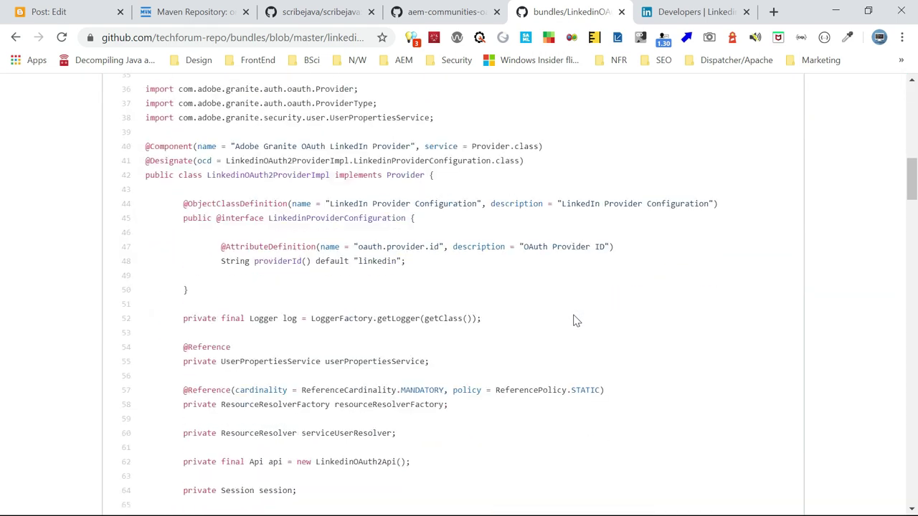
scroll(574, 320, "down", 1)
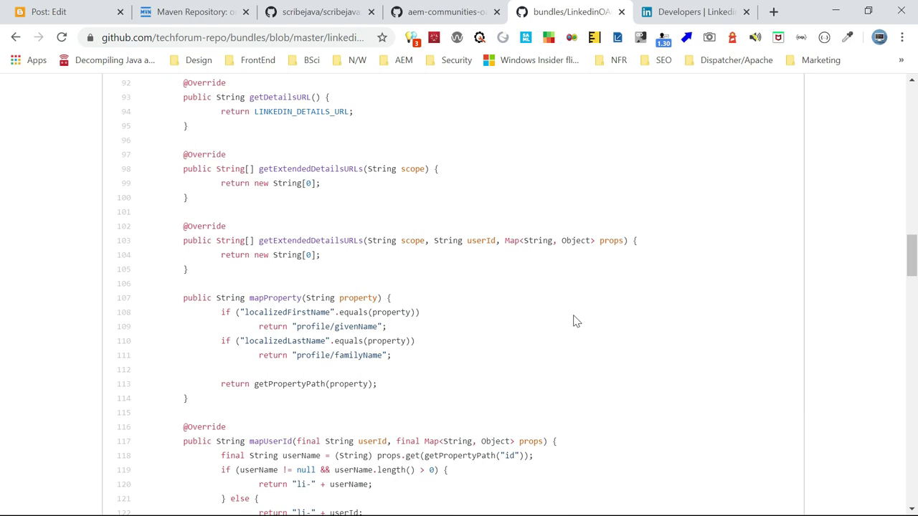
scroll(574, 321, "down", 12)
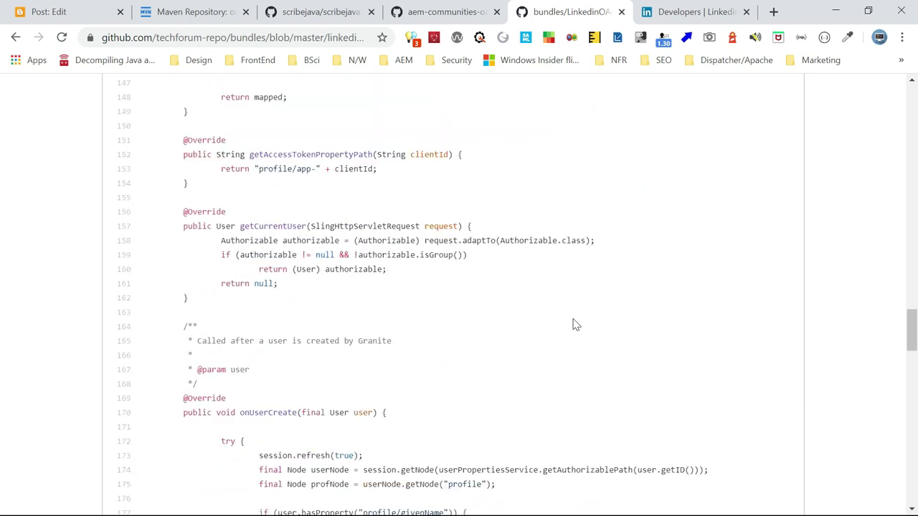
scroll(574, 324, "down", 12)
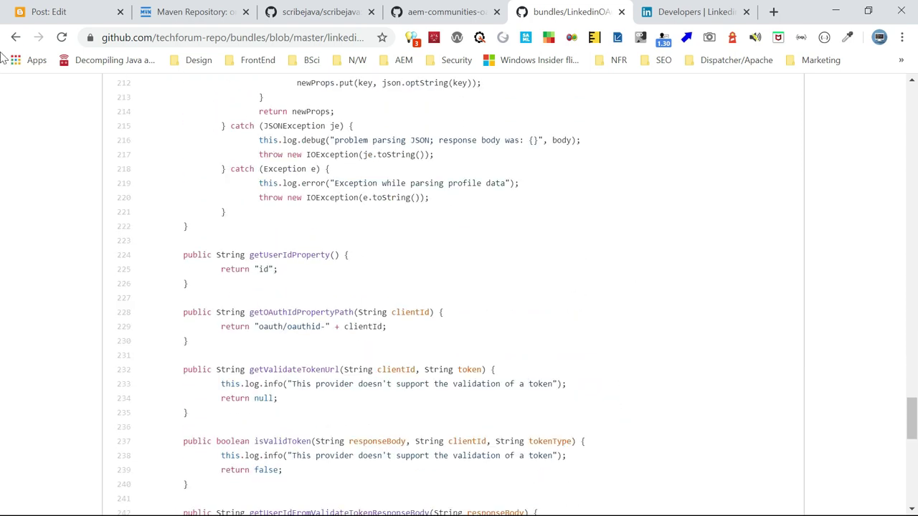
left_click(16, 36)
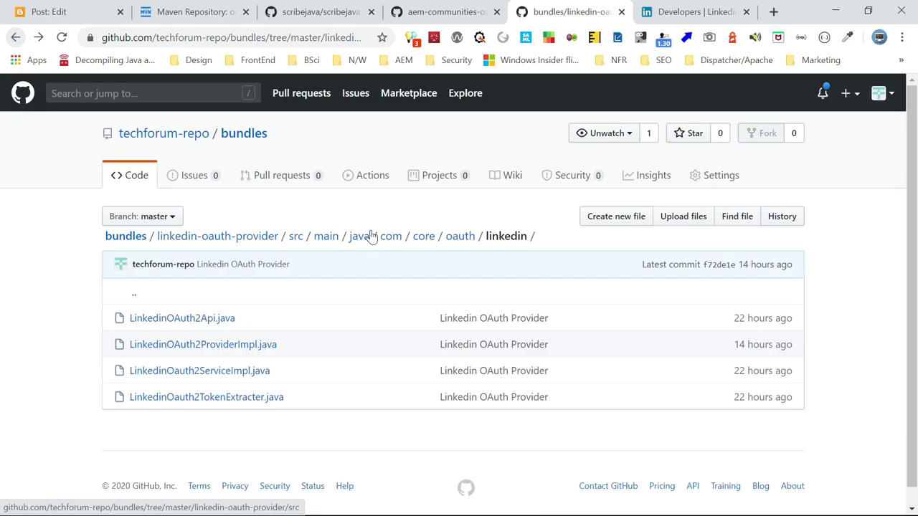
Review LinkedinOauth2ServiceImpl.java, highlighting the grant_type authorization_code parameter line
left_click(212, 379)
scroll(523, 328, "down", 5)
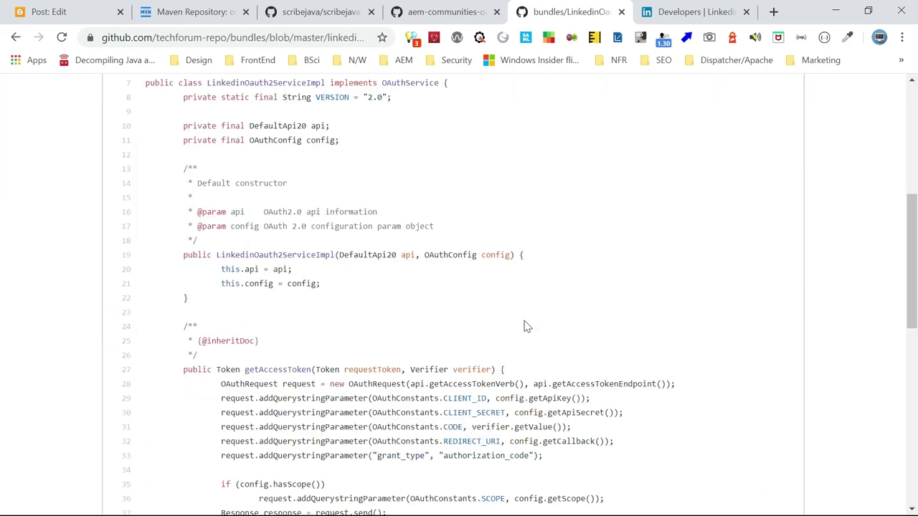
scroll(523, 326, "down", 2)
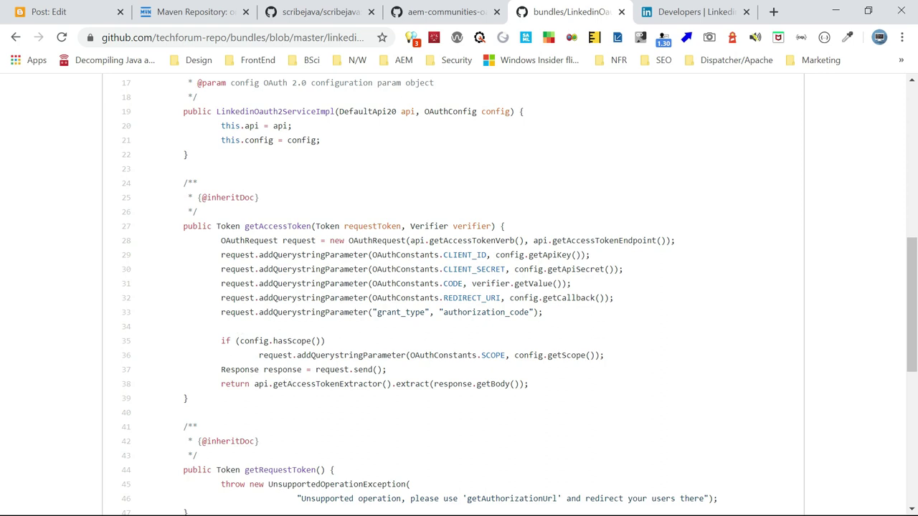
left_click_drag(215, 314, 552, 322)
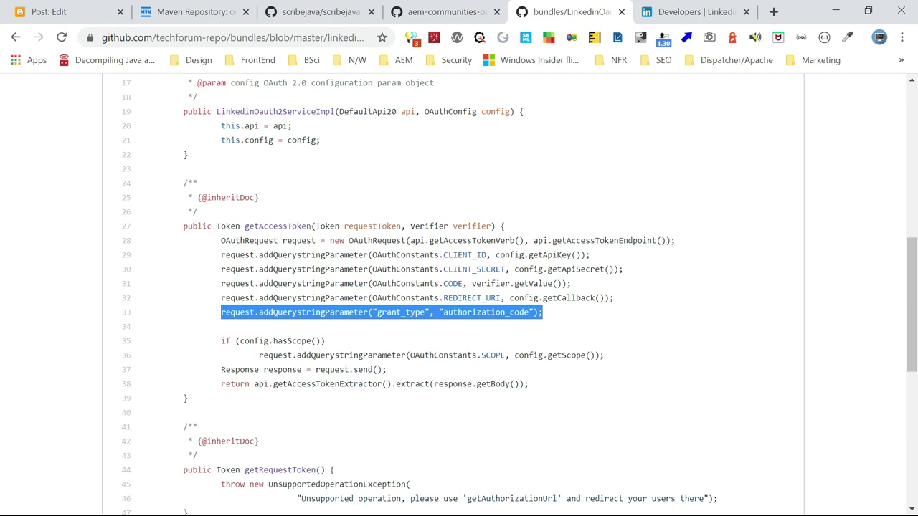
scroll(531, 287, "down", 3)
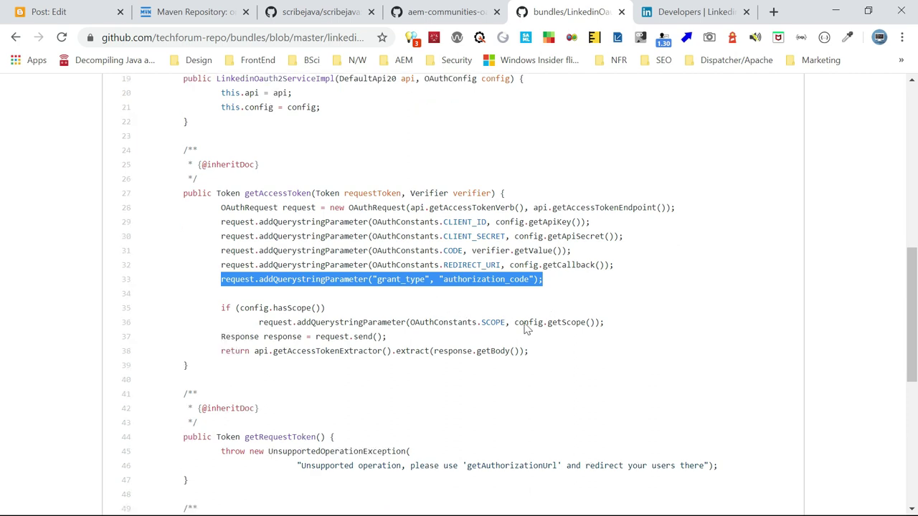
scroll(433, 301, "down", 5)
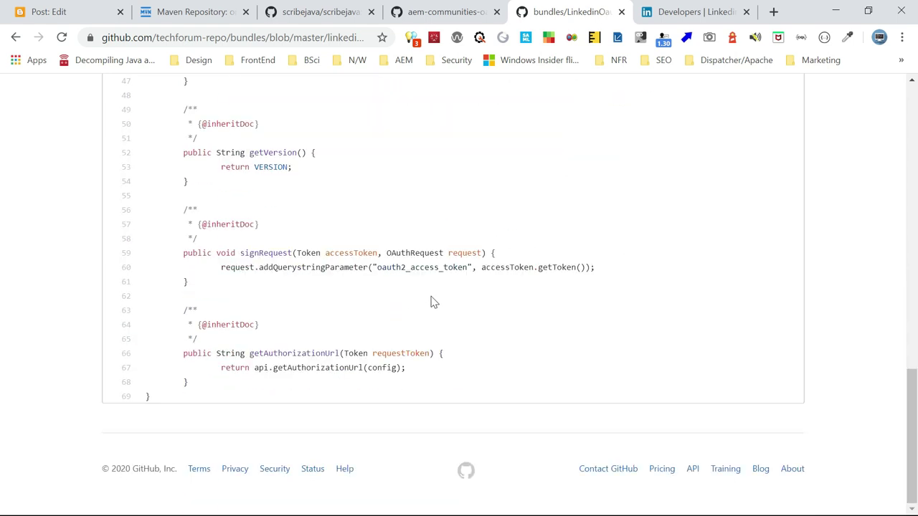
key("alt+Left")
key("alt+Left")
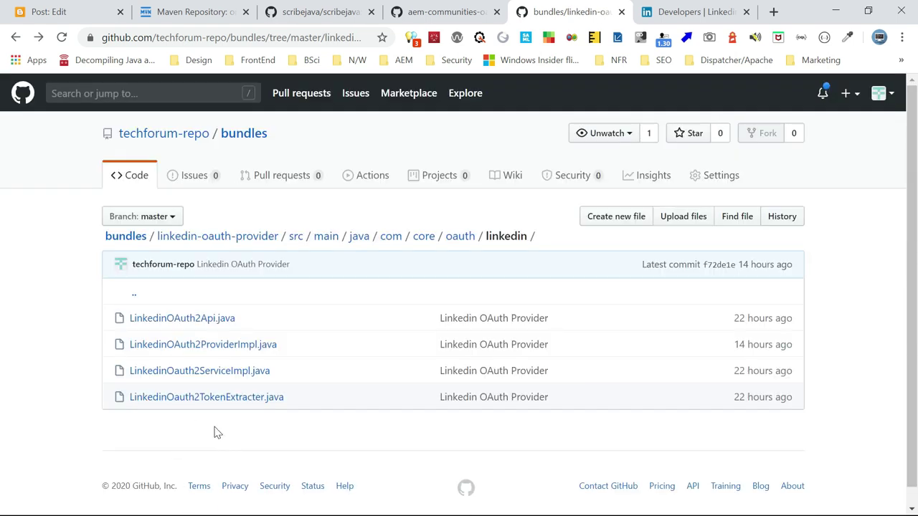
Open LinkedinOauth2TokenExtracter.java and scroll through its regex access_token extraction
left_click(215, 397)
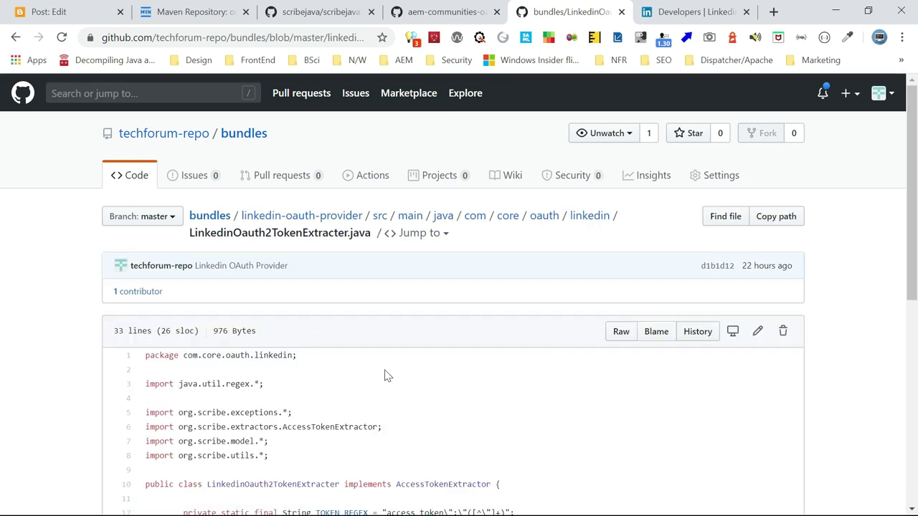
scroll(383, 375, "down", 3)
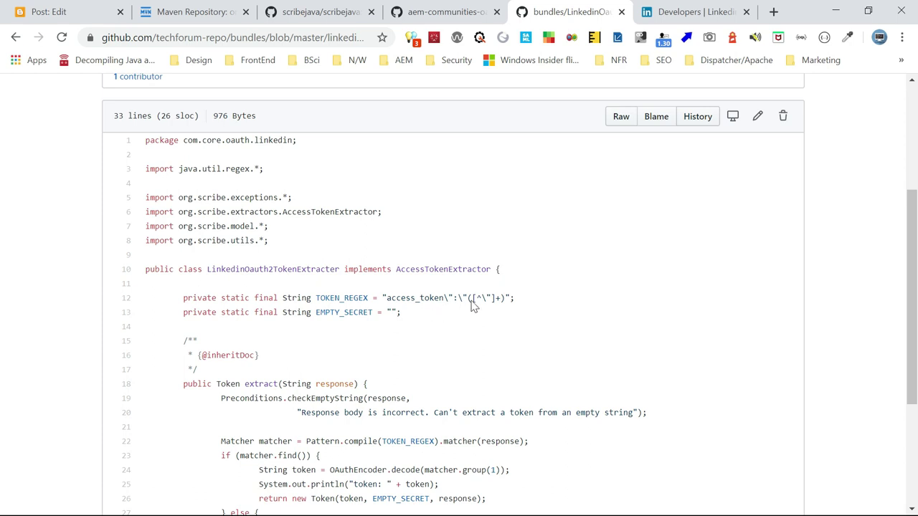
scroll(535, 318, "down", 2)
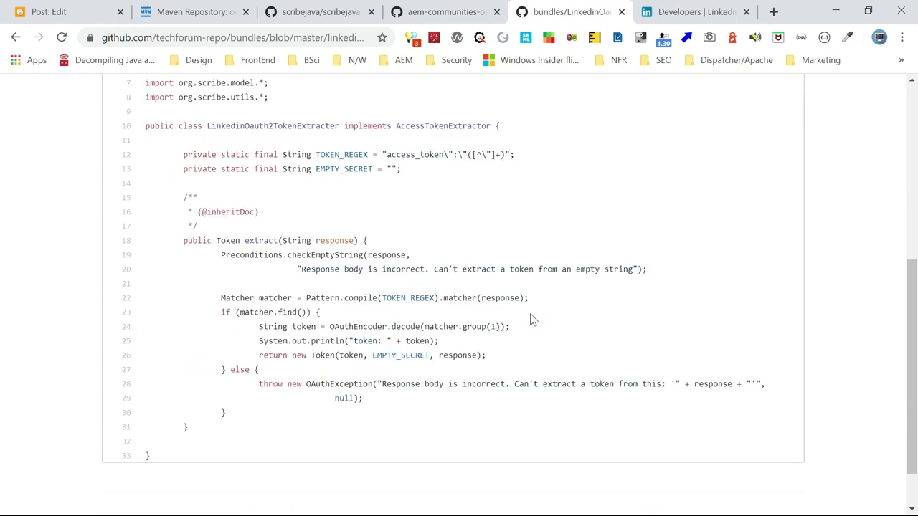
scroll(534, 321, "up", 4)
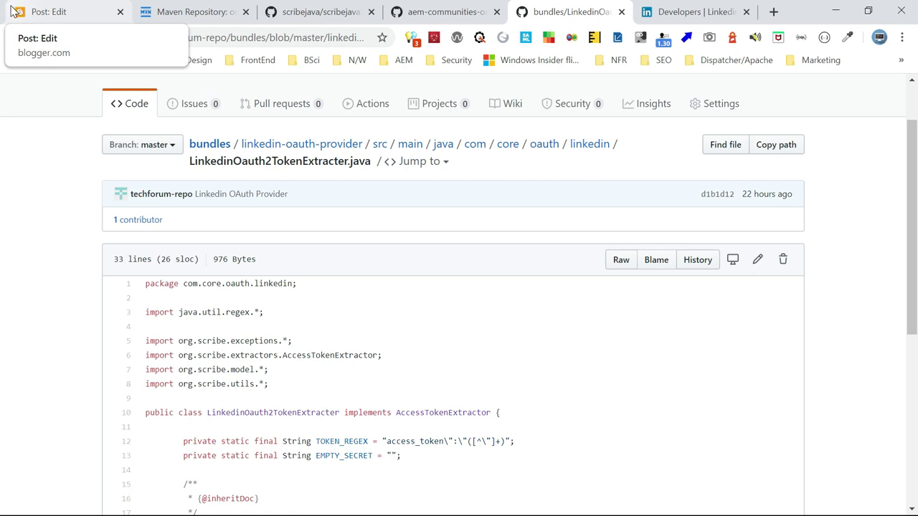
Open the linkedin-oauth-provider pom.xml and highlight its aem-sdk-api dependency block
left_click(321, 145)
scroll(215, 344, "down", 3)
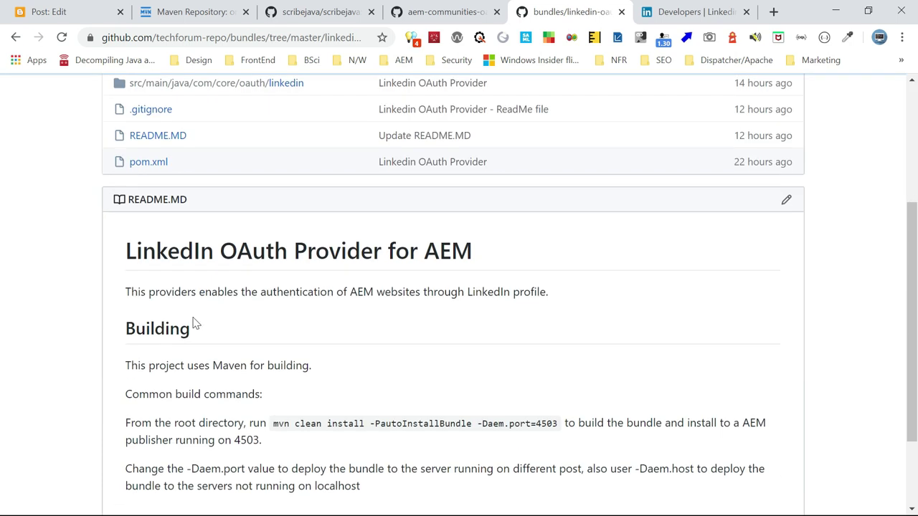
left_click(149, 163)
scroll(250, 234, "down", 18)
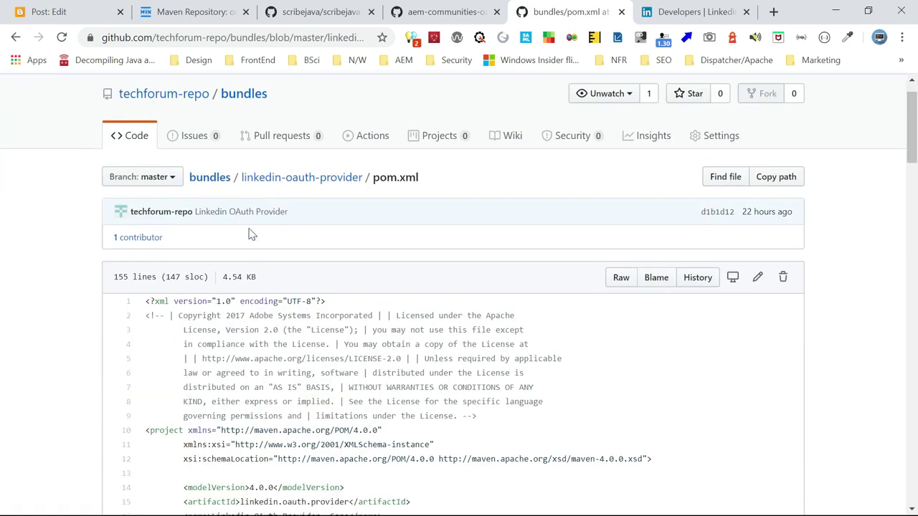
scroll(459, 287, "down", 7)
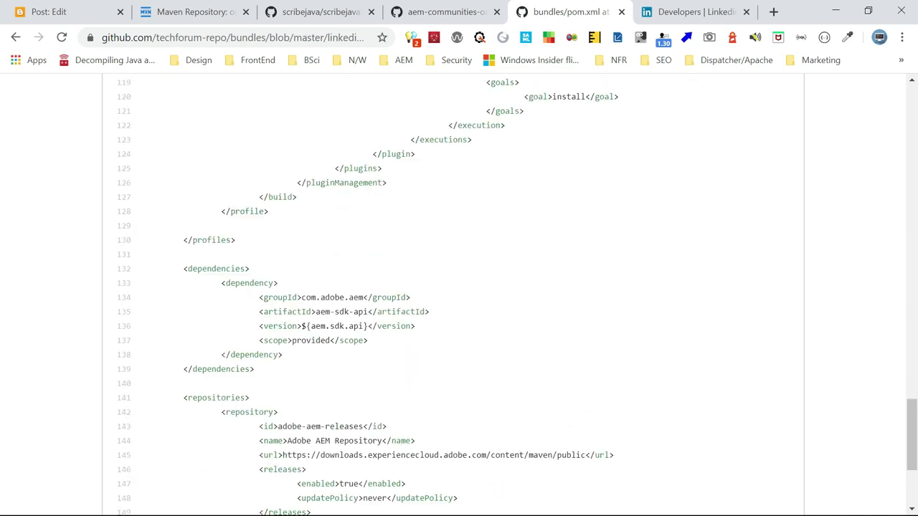
left_click_drag(215, 153, 403, 223)
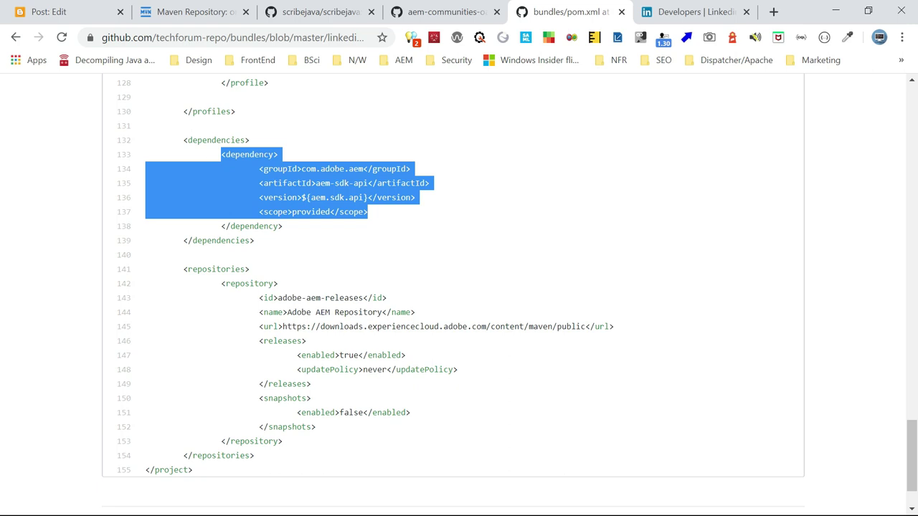
left_click(379, 223)
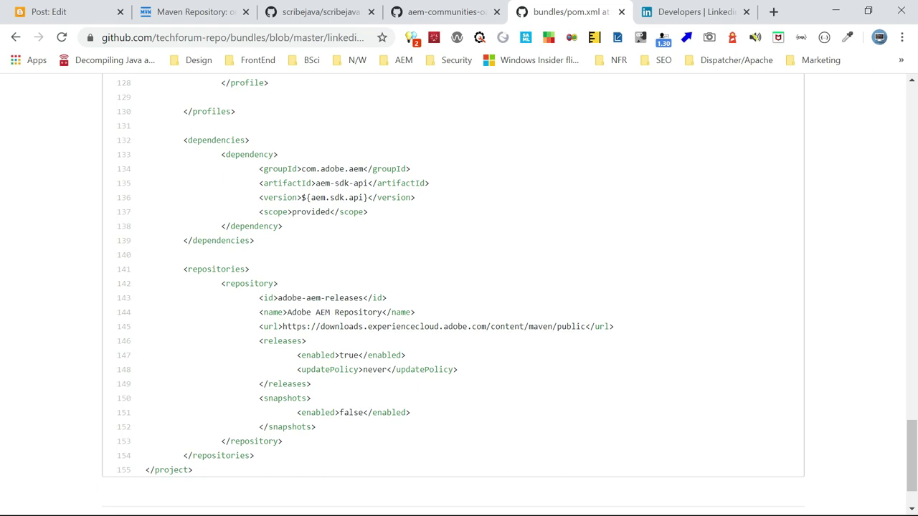
key("alt+Tab")
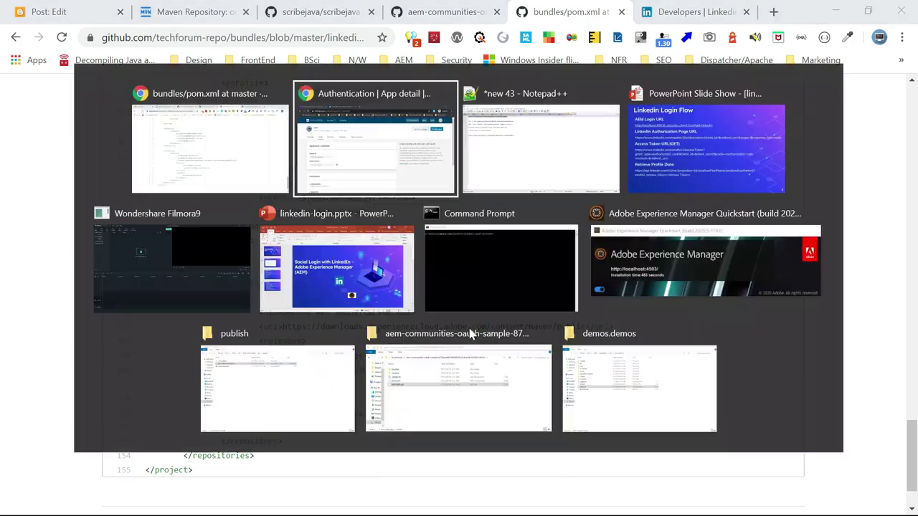
In the notes, select the git clone line and the mvn clean install -PautoInstallBundle -Daem.port=4503 line
key("Tab")
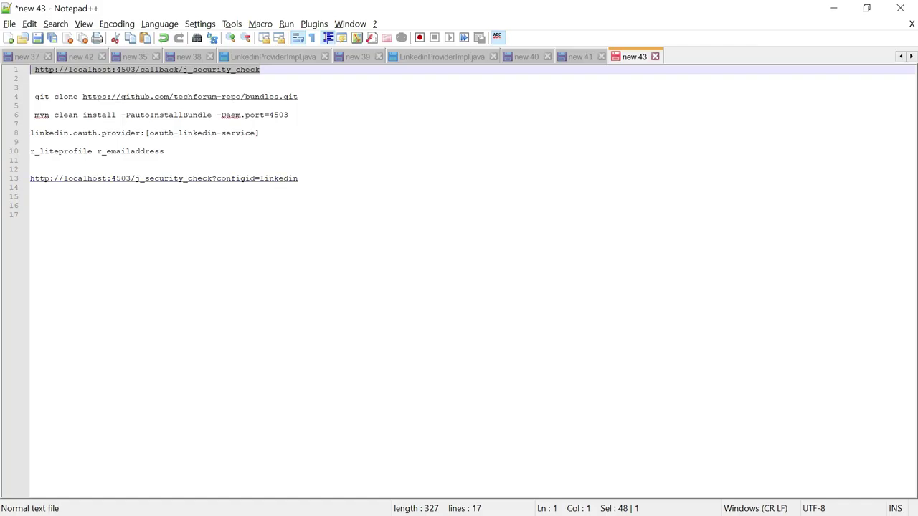
left_click_drag(301, 96, 34, 97)
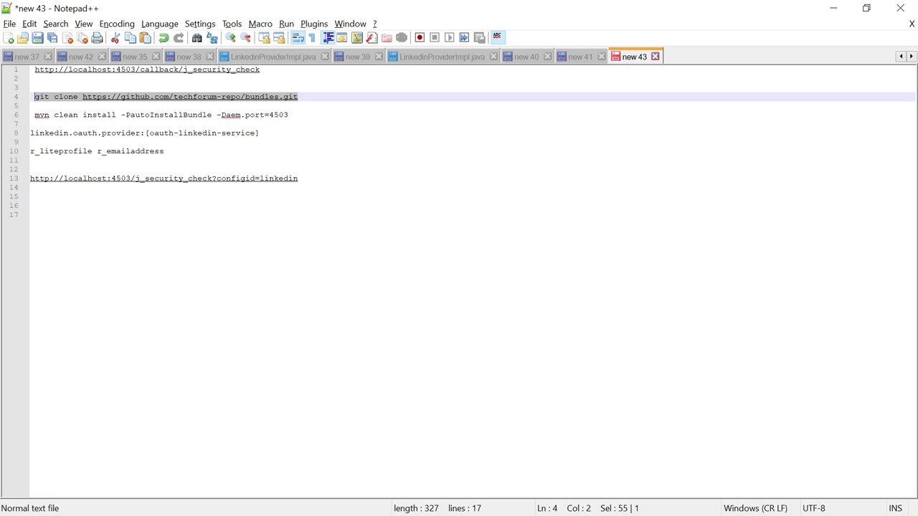
key("alt+Tab")
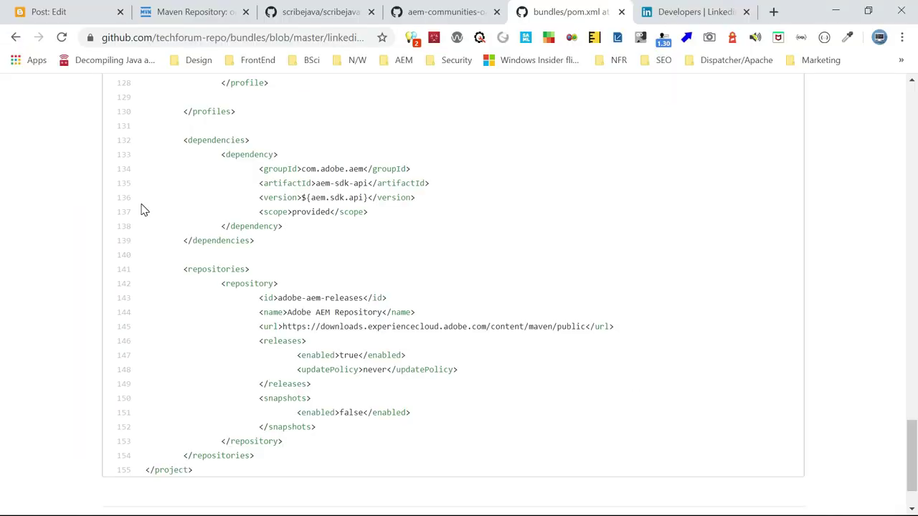
key("alt+Tab")
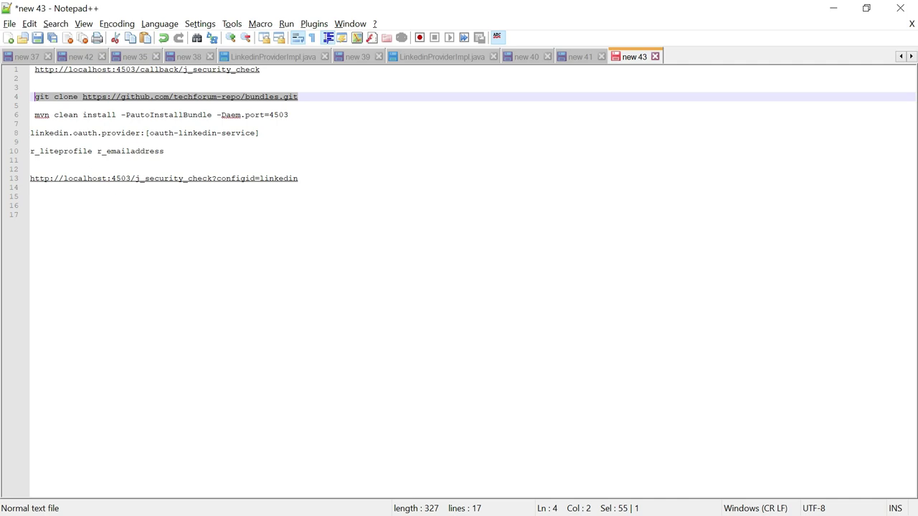
left_click_drag(293, 114, 34, 115)
key("ctrl+c")
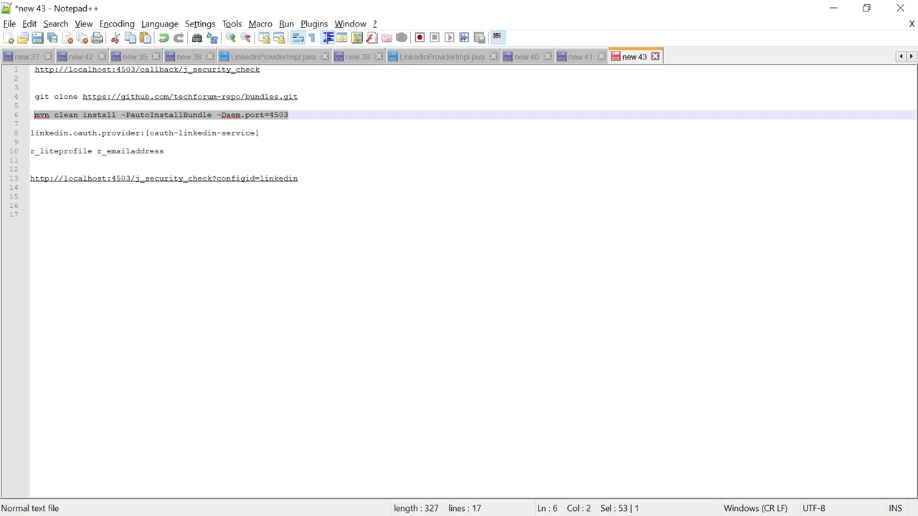
key("alt+Tab")
key("alt+Tab")
key("alt+Tab")
key("alt+Tab")
key("alt+Tab")
key("alt+Tab")
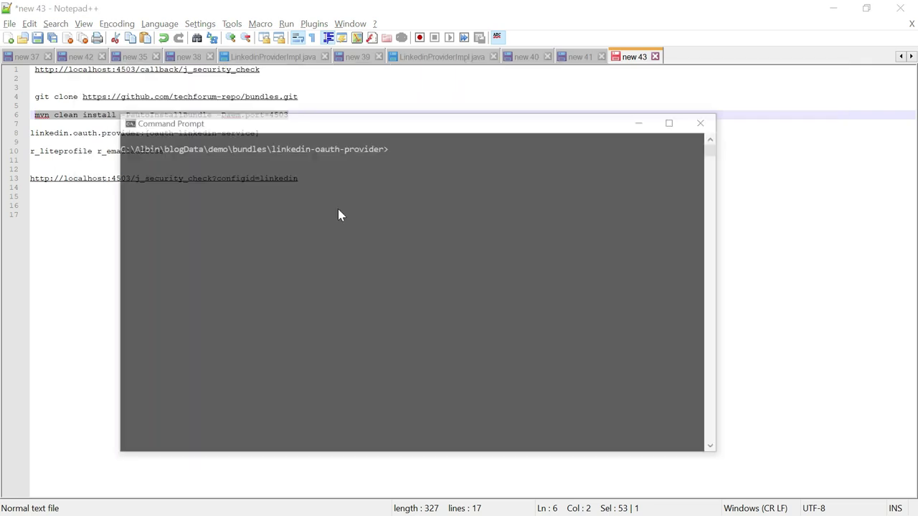
Run mvn clean install -PautoInstallBundle -Daem.port=4503 to deploy the bundle, then return to the browser
key("ctrl+v")
key("Return")
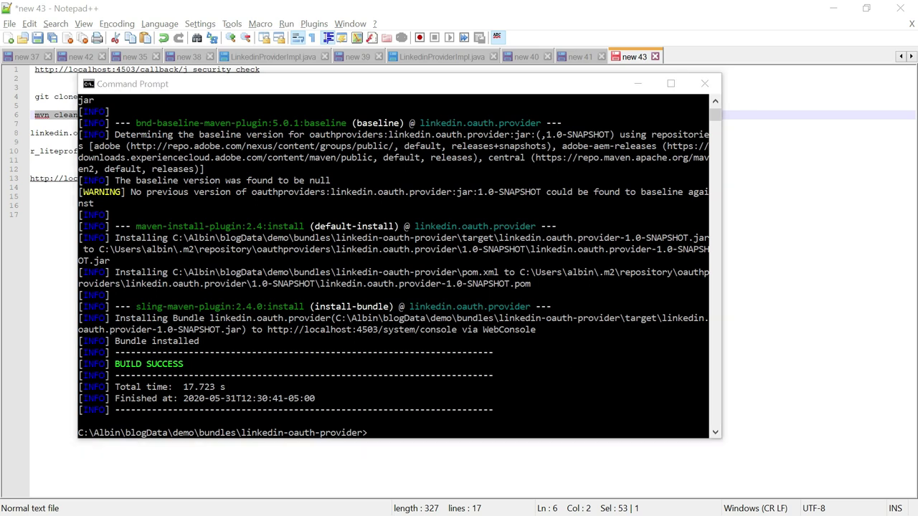
key("super")
mouse_move(621, 506)
left_click(543, 454)
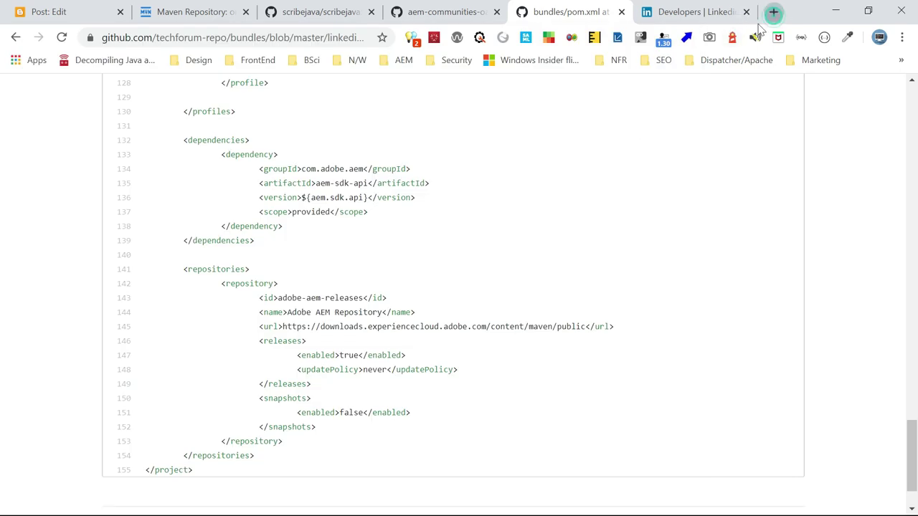
In a new tab, log in to CRXDE Lite at localhost:4503/crx/de as admin
left_click(774, 12)
type("lo")
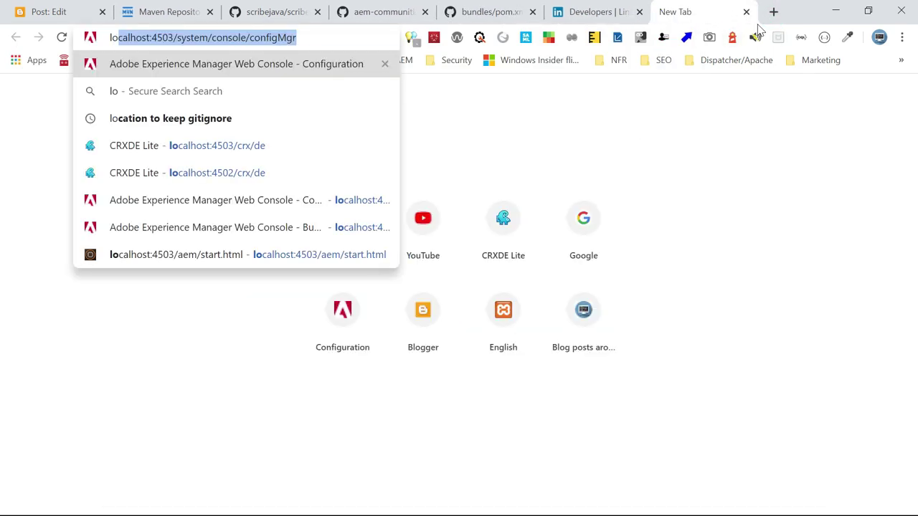
key("Down")
key("Down")
key("Down")
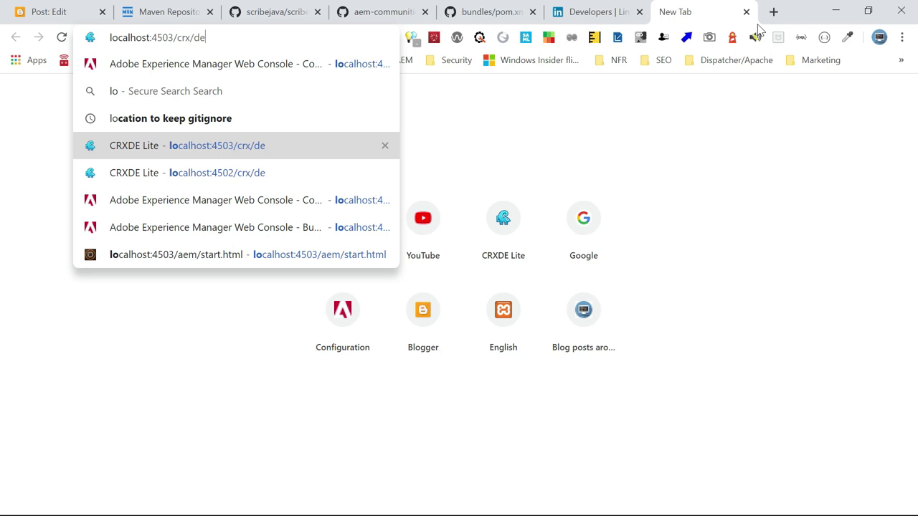
key("Return")
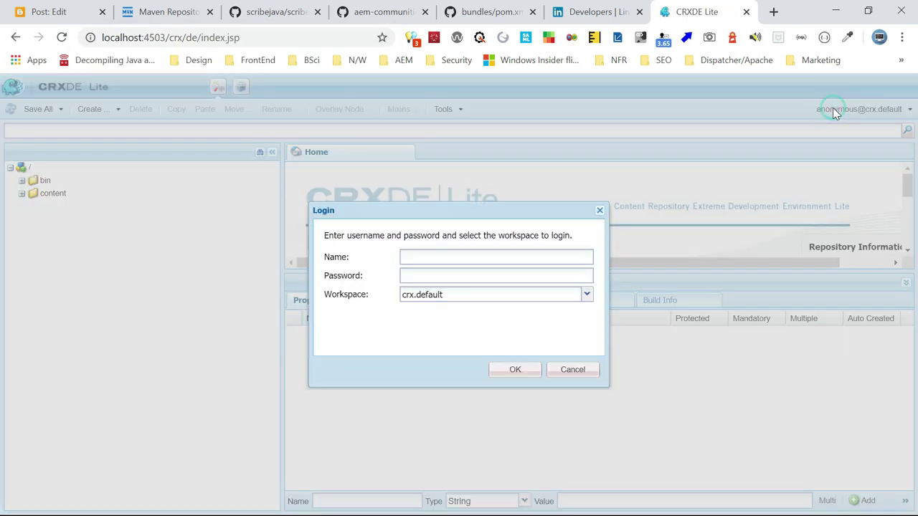
type("admin")
key("Tab")
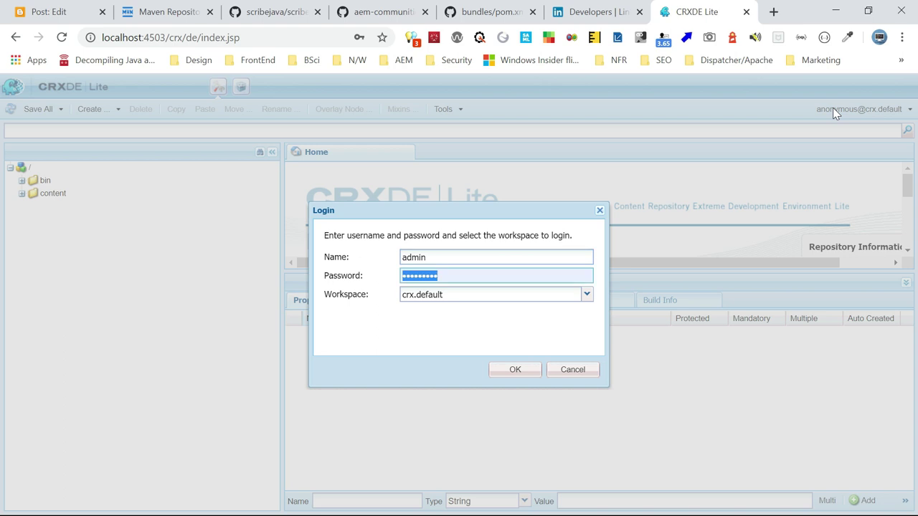
type("admin")
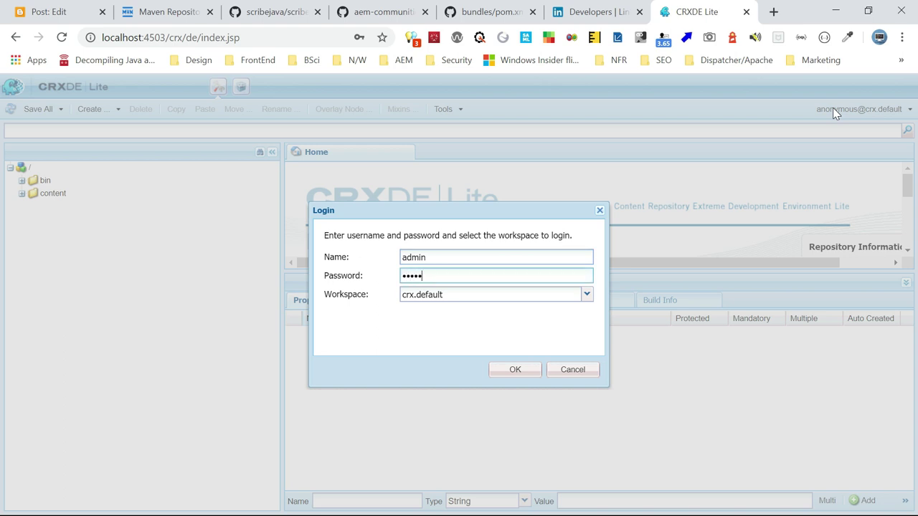
key("Return")
Go to the configuration manager at localhost:4503/system/console/configMgr
left_click_drag(160, 37, 289, 52)
key("BackSpace")
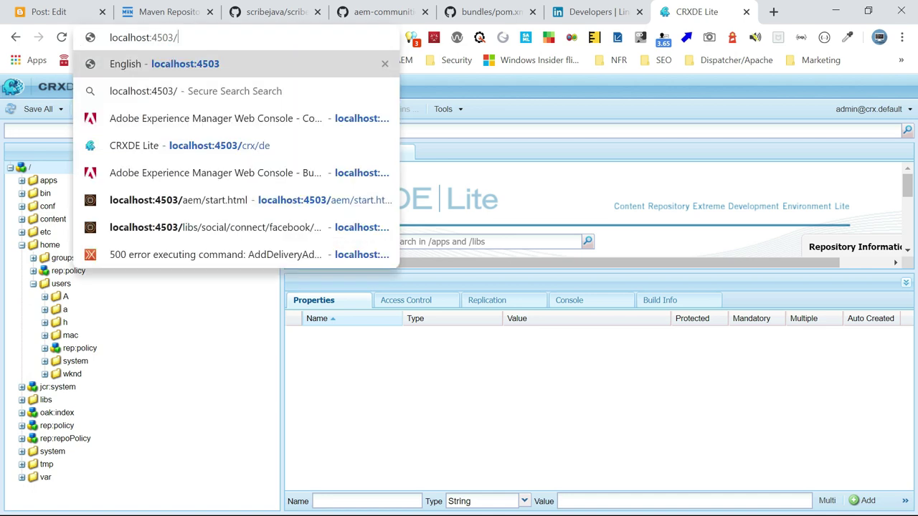
type("s")
key("Return")
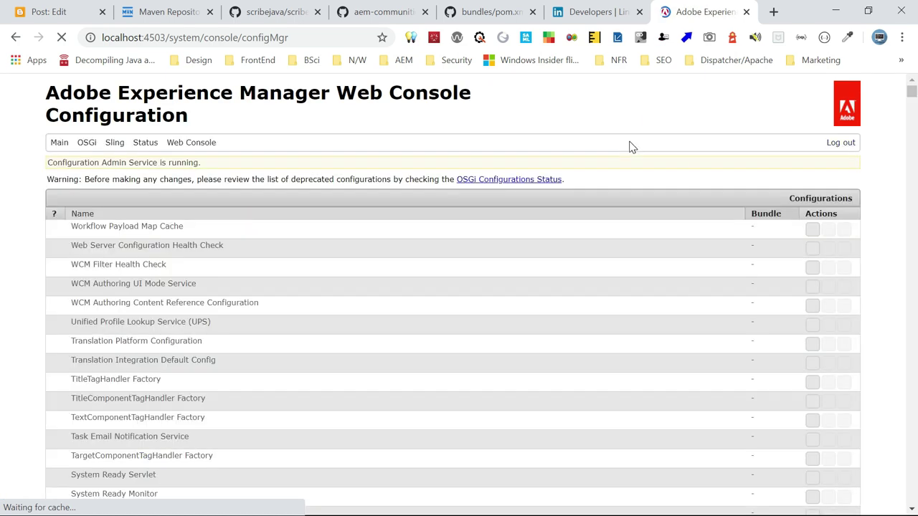
Find 'Linked' and open the LinkedIn Provider Configuration to check oauth.provider.id is linkedin
key("ctrl+f")
type("Linke")
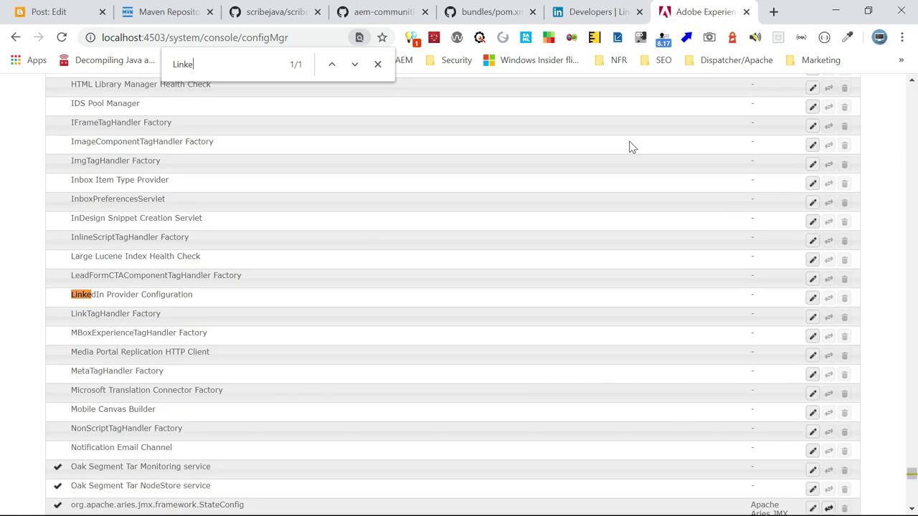
type("d")
left_click(260, 296)
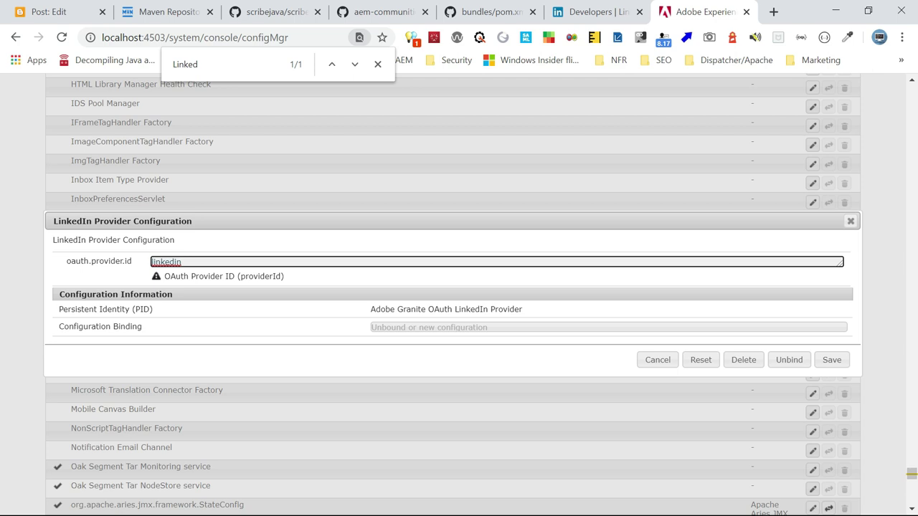
Return to the GitHub bundles pom.xml tab
key("alt+Tab")
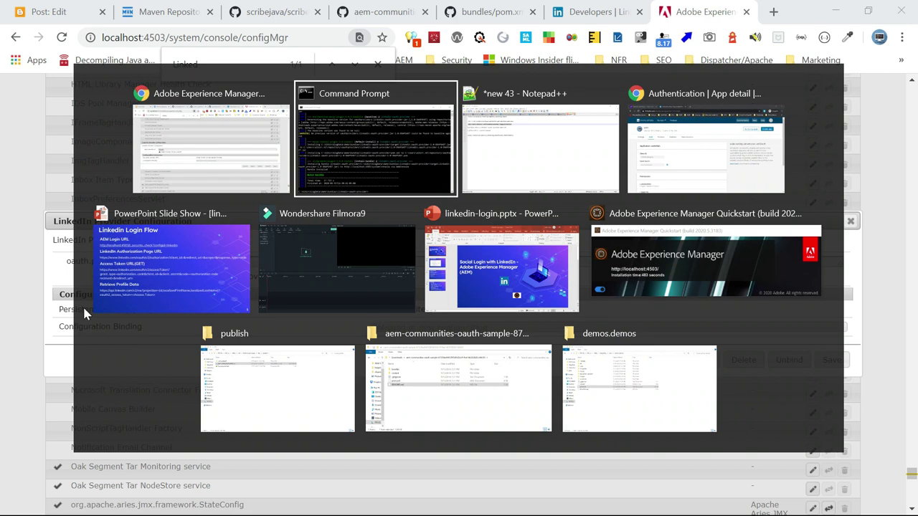
key("alt+Tab")
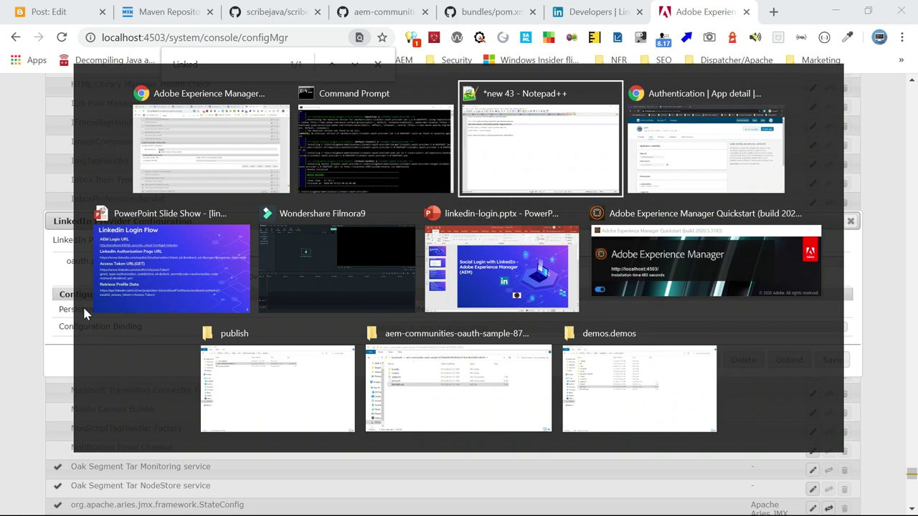
key("alt+Tab")
key("alt+Tab")
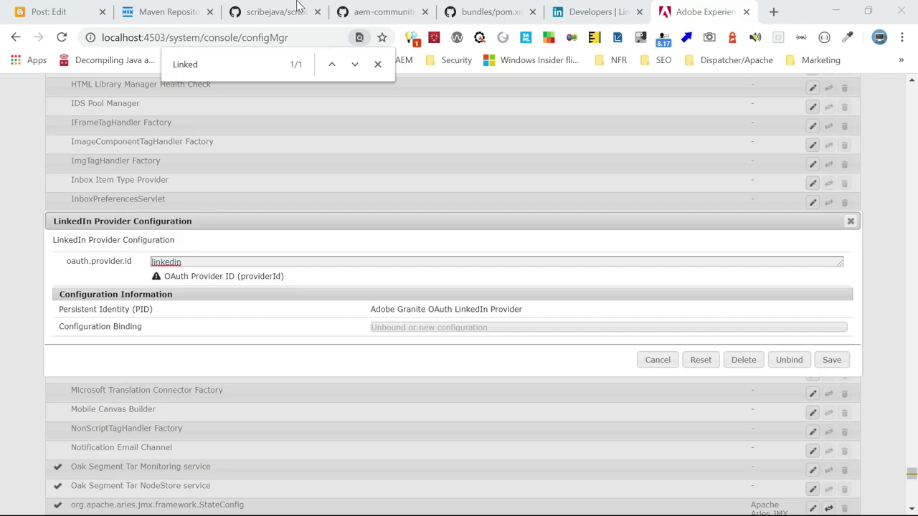
left_click(472, 13)
scroll(2, 160, "up", 6)
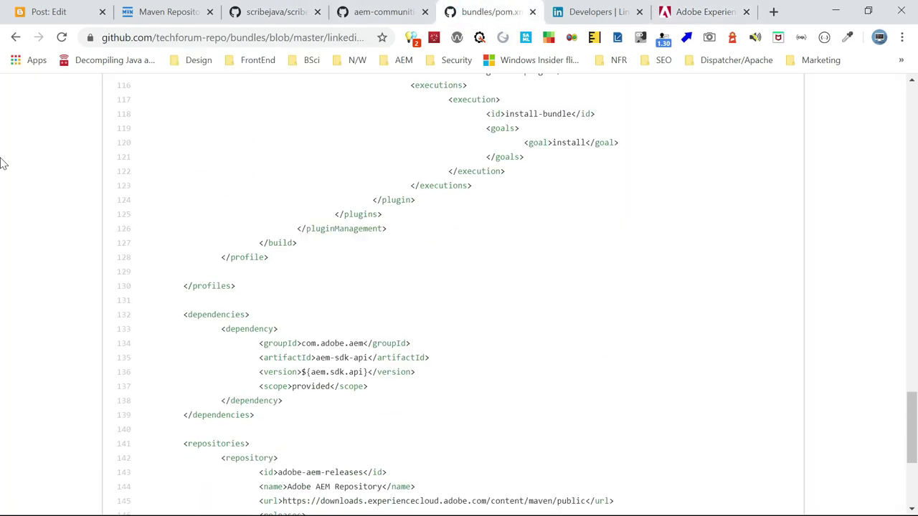
In LinkedinOAuth2ProviderImpl.java, find USER_ADMIN and select its value oauth-linkedin-service
left_click(16, 36)
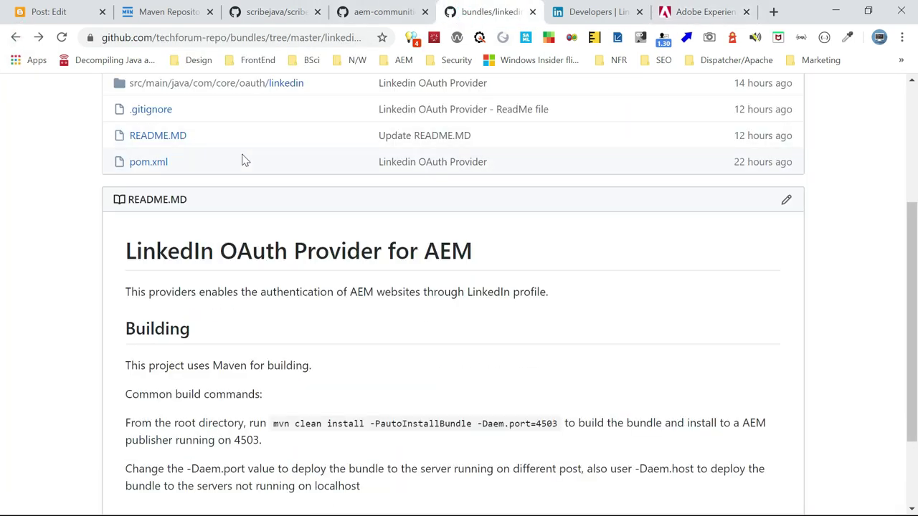
scroll(242, 160, "up", 3)
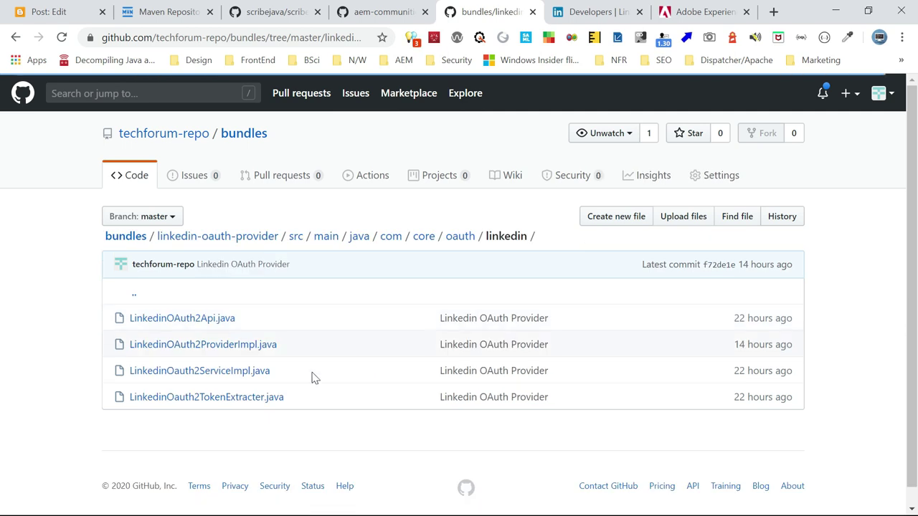
left_click(208, 346)
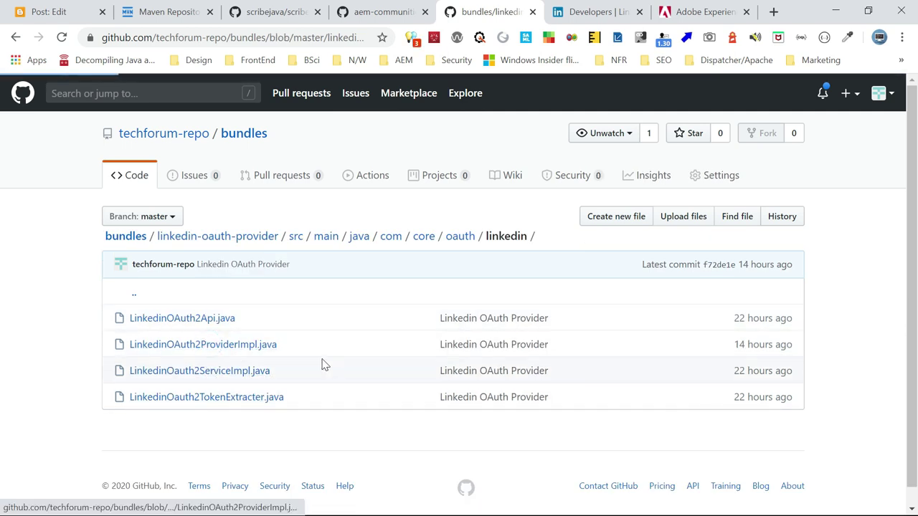
key("ctrl+f")
type("USER_A")
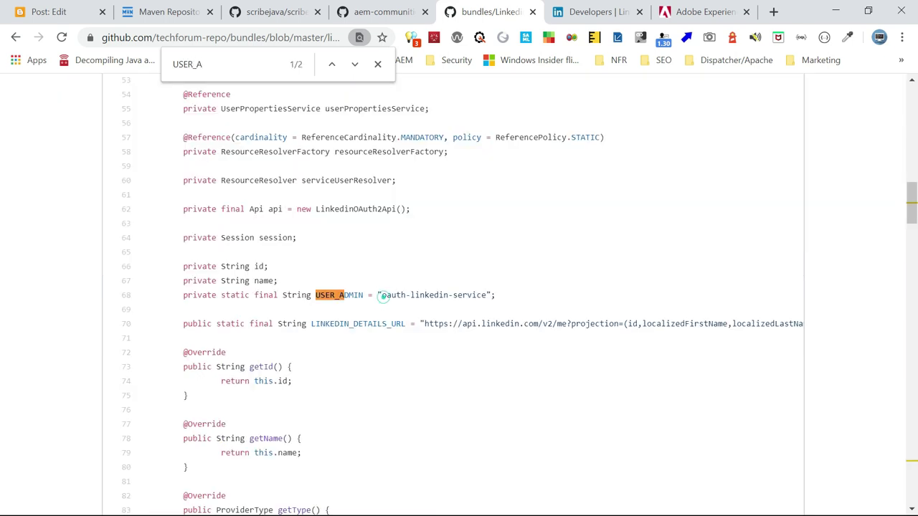
left_click_drag(381, 294, 486, 295)
key("ctrl+c")
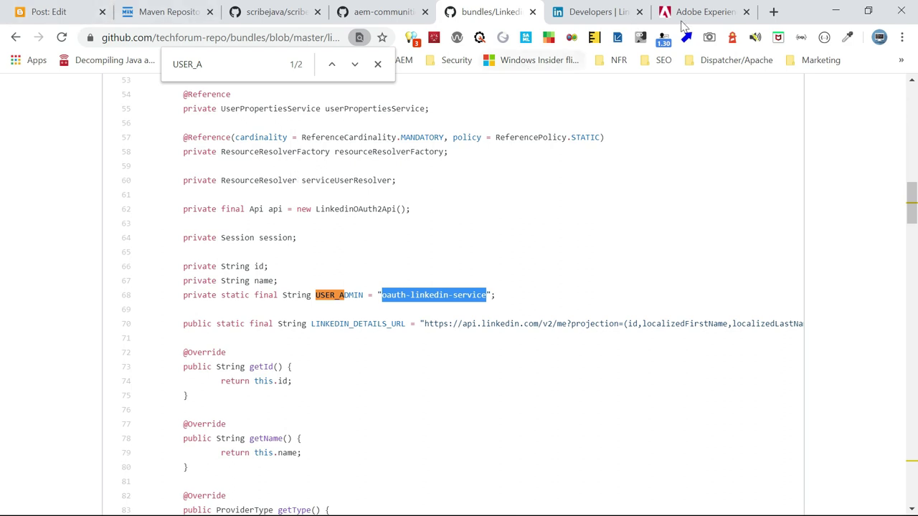
left_click(774, 12)
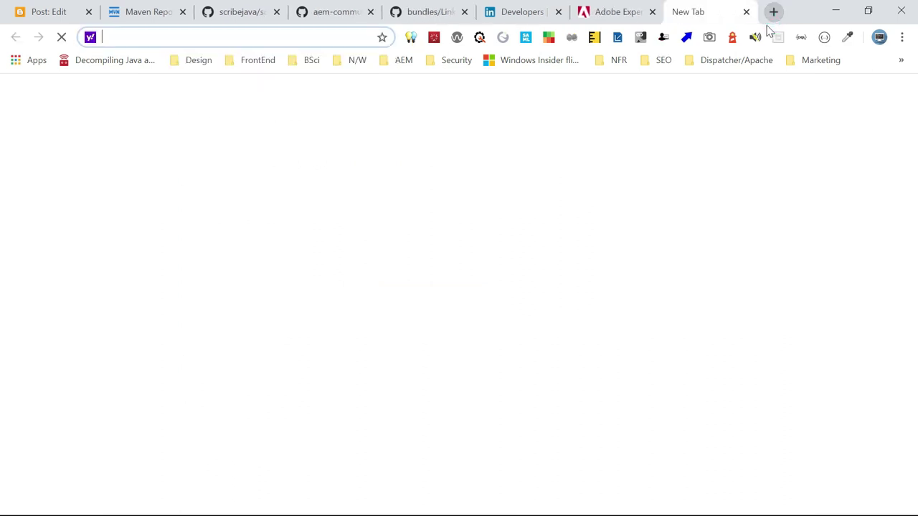
Load localhost:4503/crx/explorer/index.jsp in the new tab
type("local")
key("Right")
key("BackSpace")
key("BackSpace")
key("BackSpace")
key("BackSpace")
key("BackSpace")
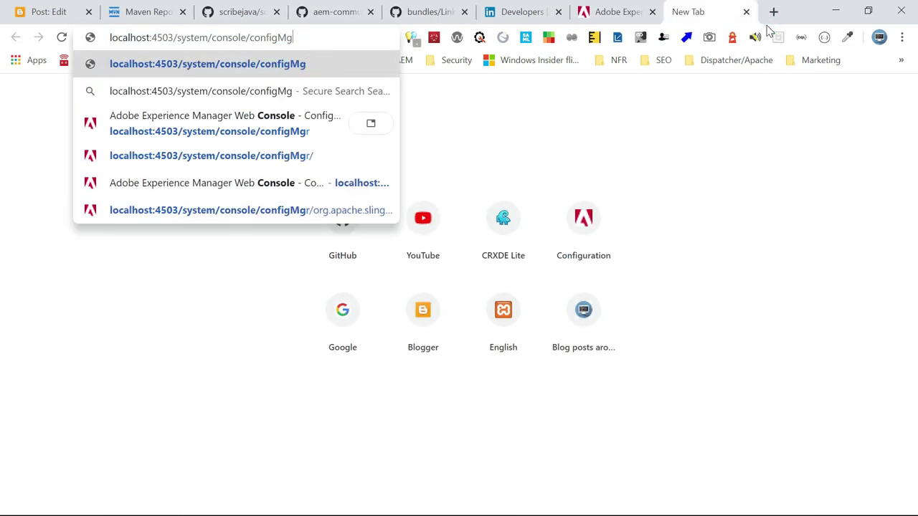
key("BackSpace")
key("BackSpace")
key("BackSpace")
key("BackSpace")
key("BackSpace")
key("BackSpace")
key("BackSpace")
key("BackSpace")
key("BackSpace")
key("BackSpace")
key("BackSpace")
key("BackSpace")
key("BackSpace")
key("BackSpace")
key("BackSpace")
key("BackSpace")
key("BackSpace")
key("BackSpace")
key("BackSpace")
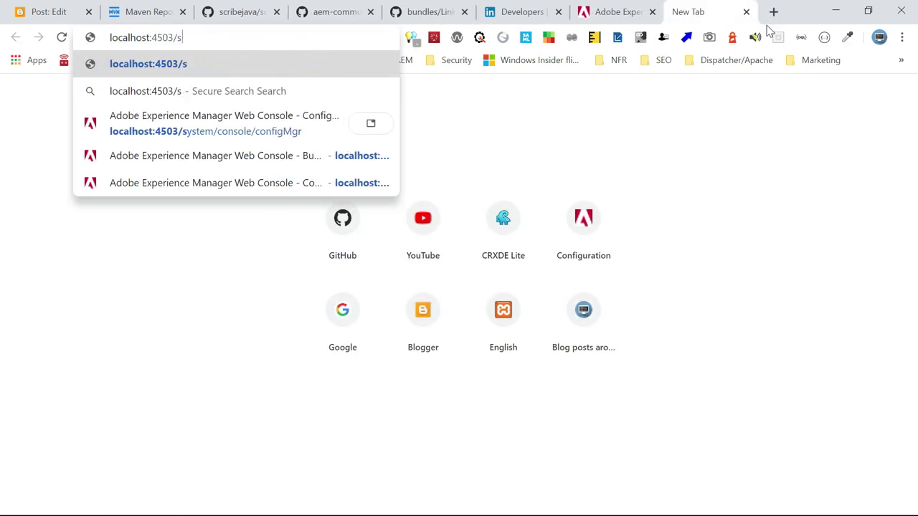
type("crx/explorer/index.jsp")
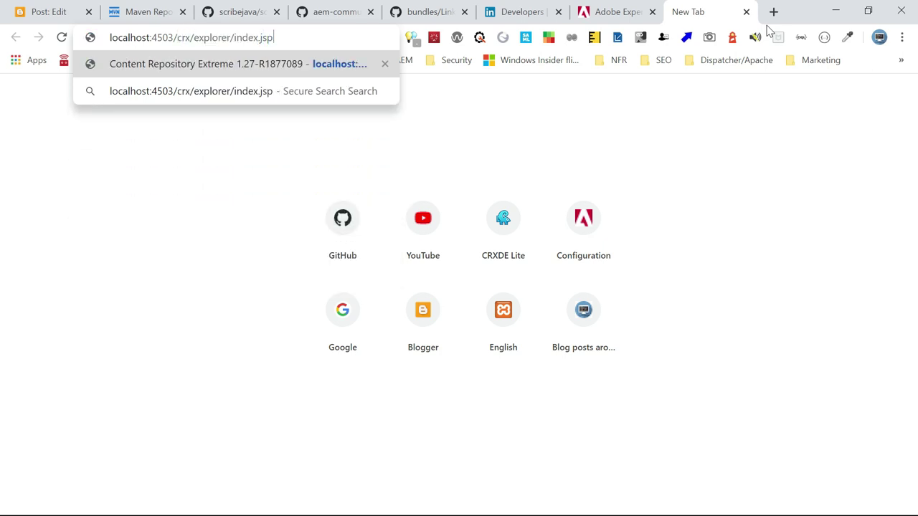
key("Return")
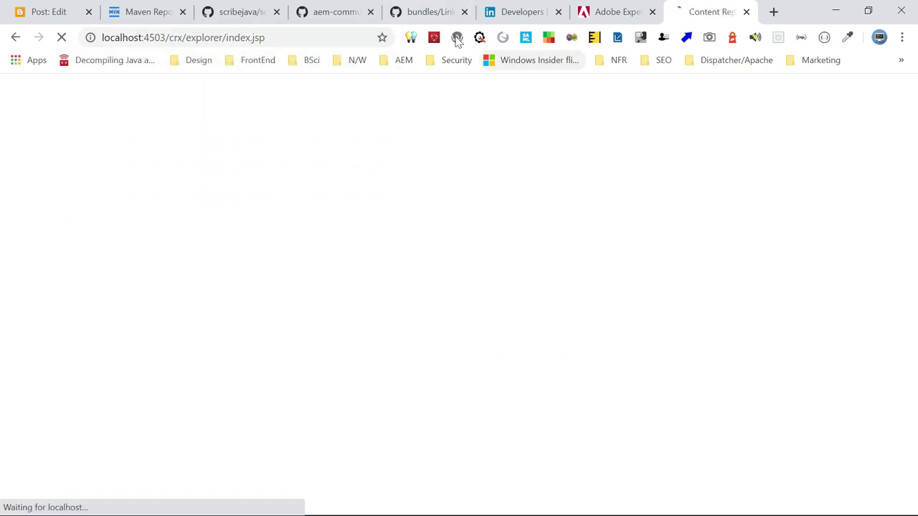
left_click(429, 16)
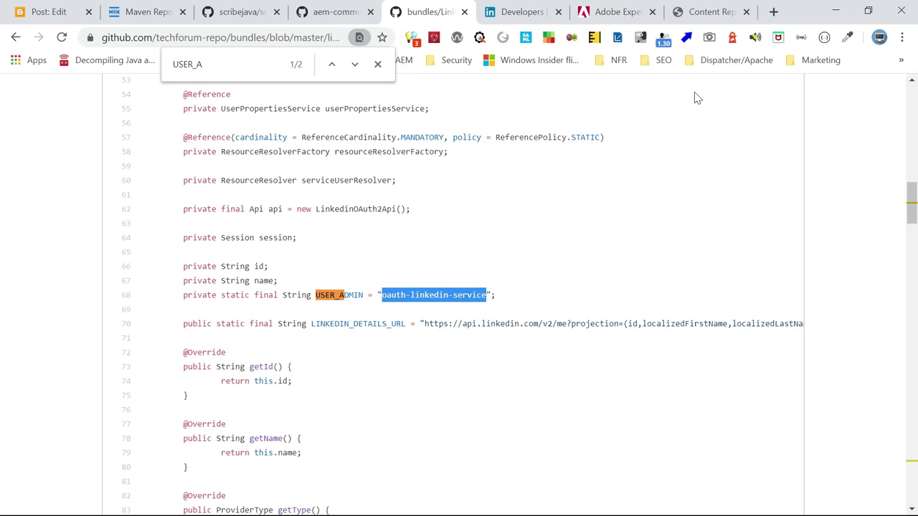
In User Administration, create a system user with UserID oauth-linkedin-service
left_click(712, 13)
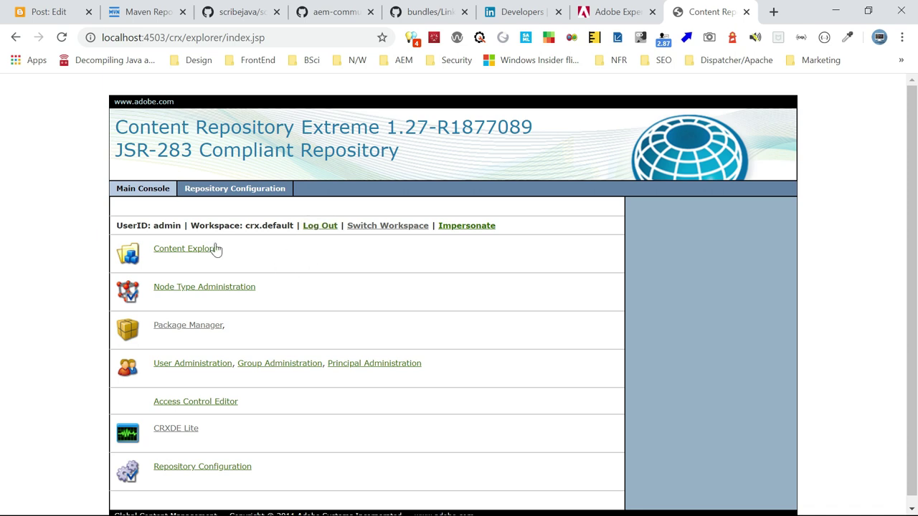
left_click(188, 364)
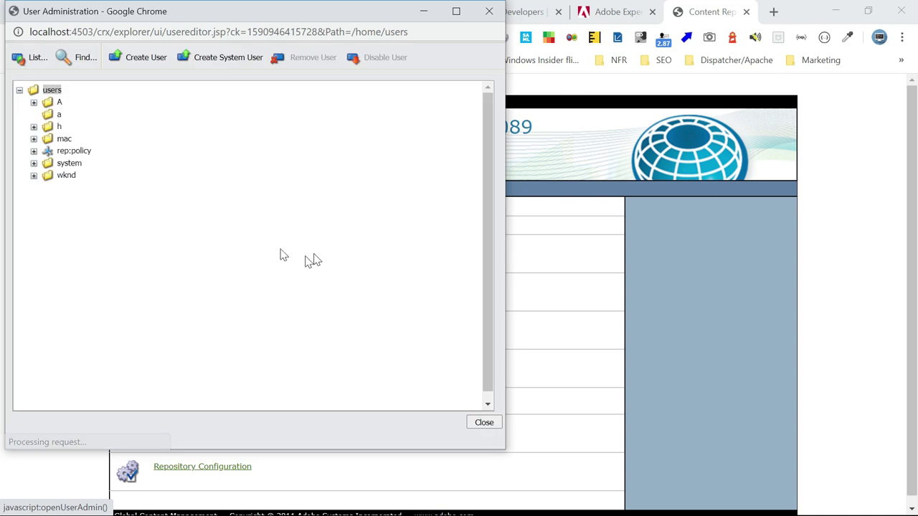
left_click(229, 58)
left_click(262, 138)
key("ctrl+v")
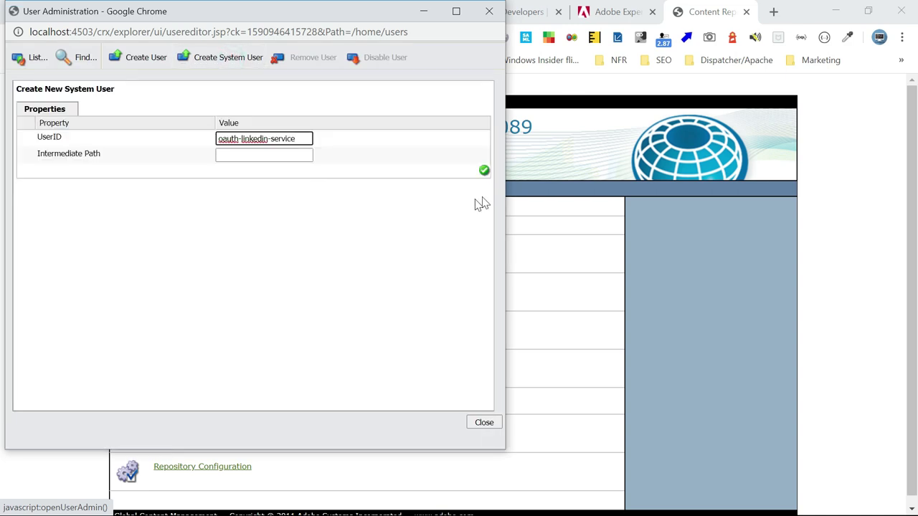
left_click(484, 171)
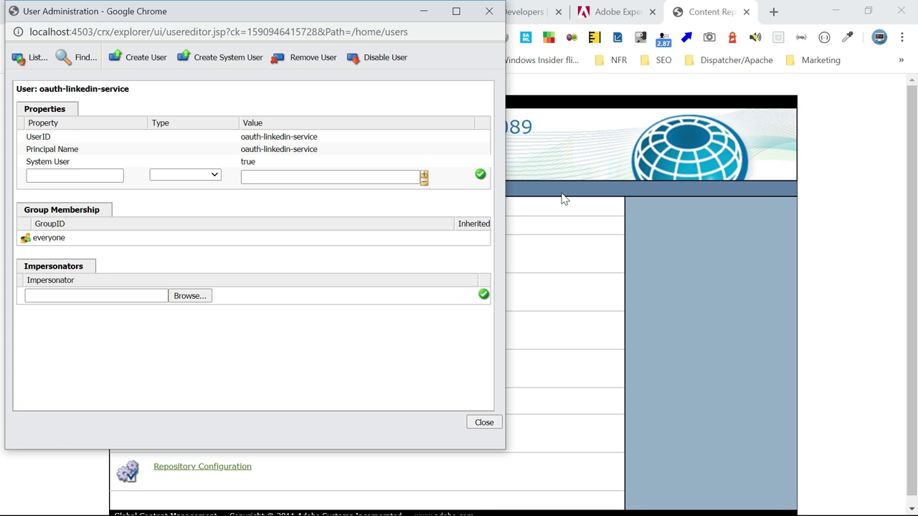
left_click(773, 12)
type("local")
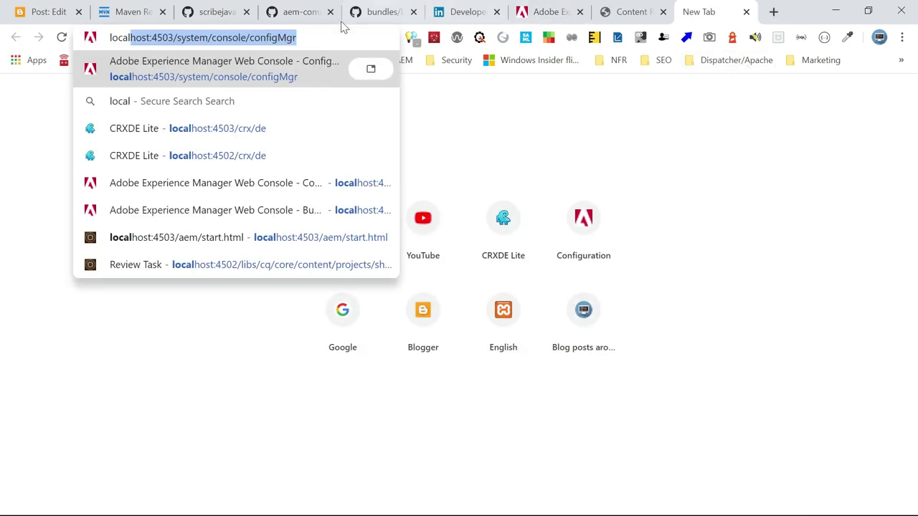
Open localhost:4503/useradmin and filter to the oauth-linkedin-service user
left_click(164, 40)
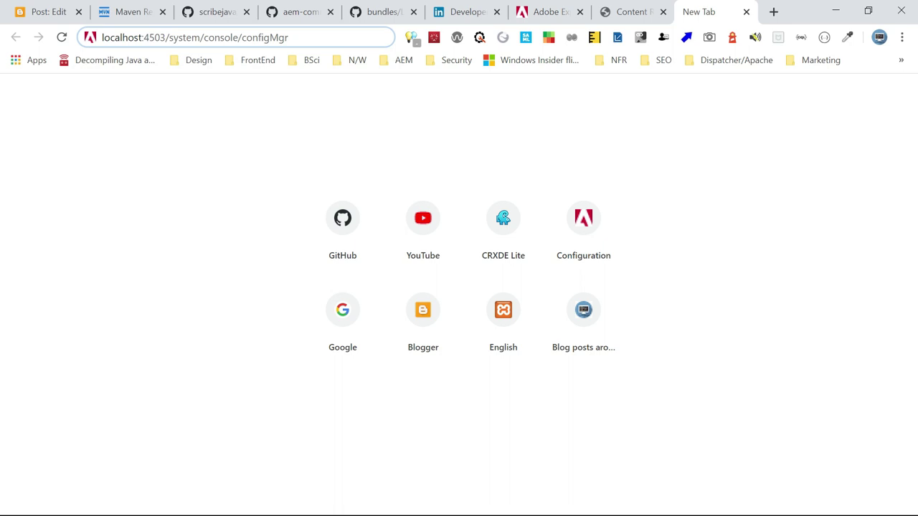
left_click_drag(168, 37, 397, 72)
type("user")
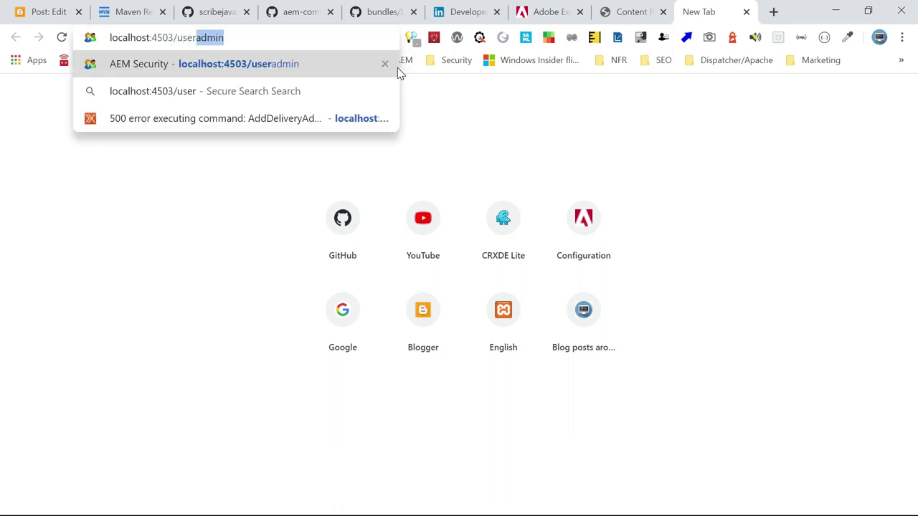
key("Return")
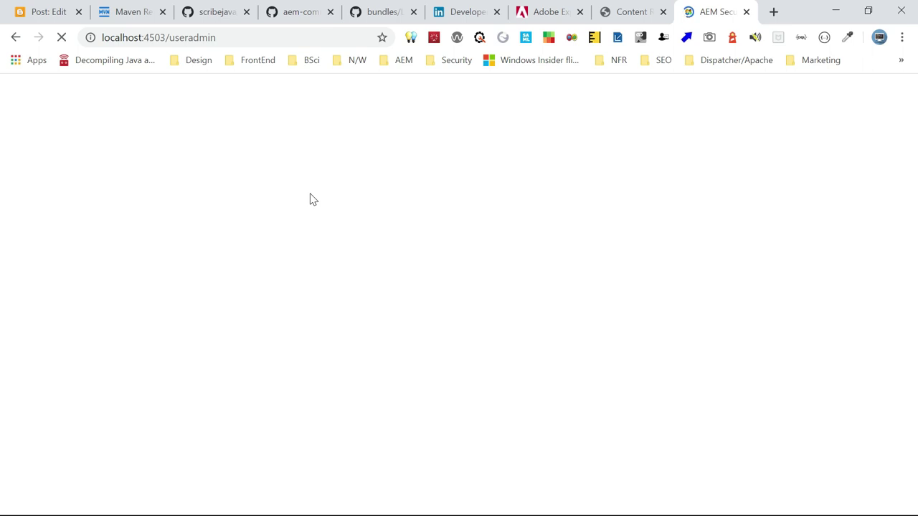
left_click(57, 114)
key("ctrl+v")
key("Return")
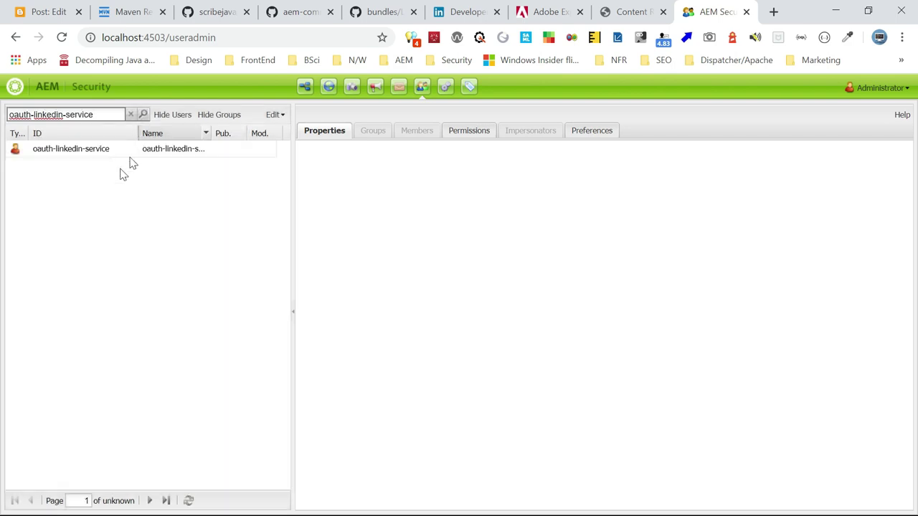
left_click(95, 154)
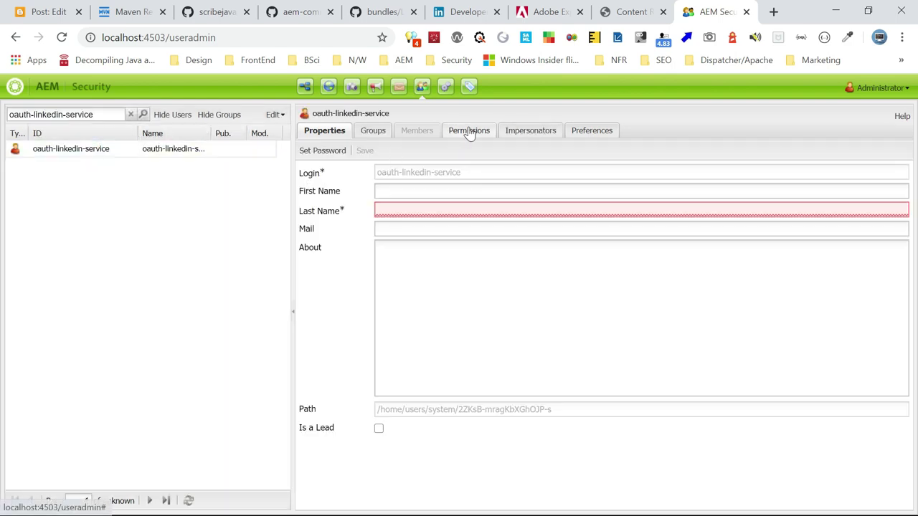
Grant Read, Modify, Create and Delete on home and save the permissions
left_click(469, 131)
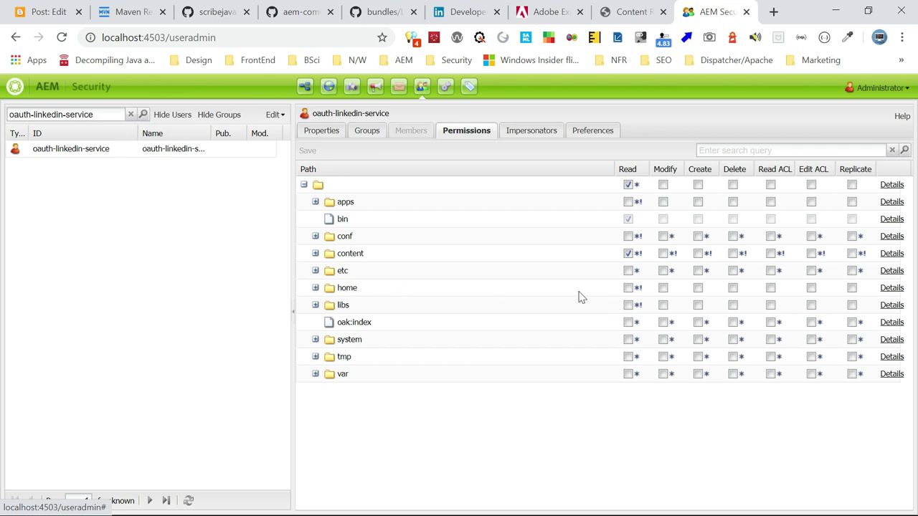
left_click(627, 289)
left_click(663, 289)
left_click(698, 289)
left_click(733, 291)
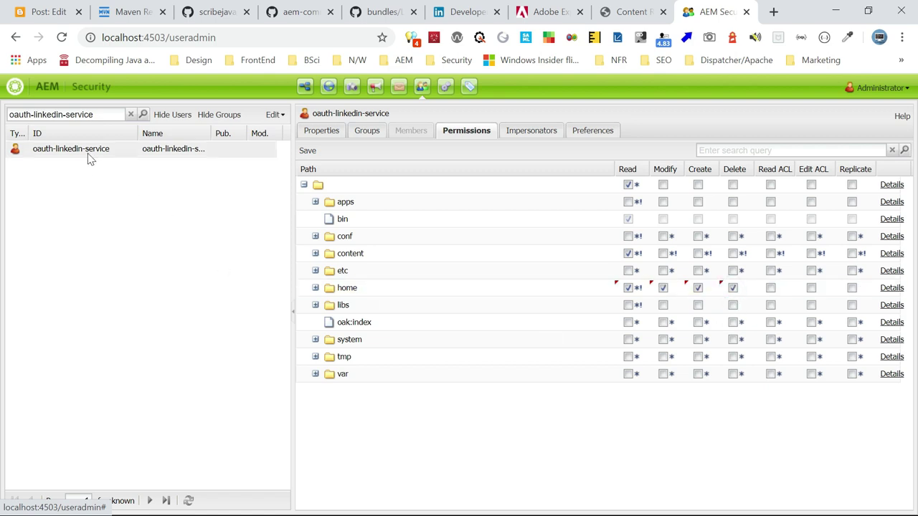
left_click(306, 150)
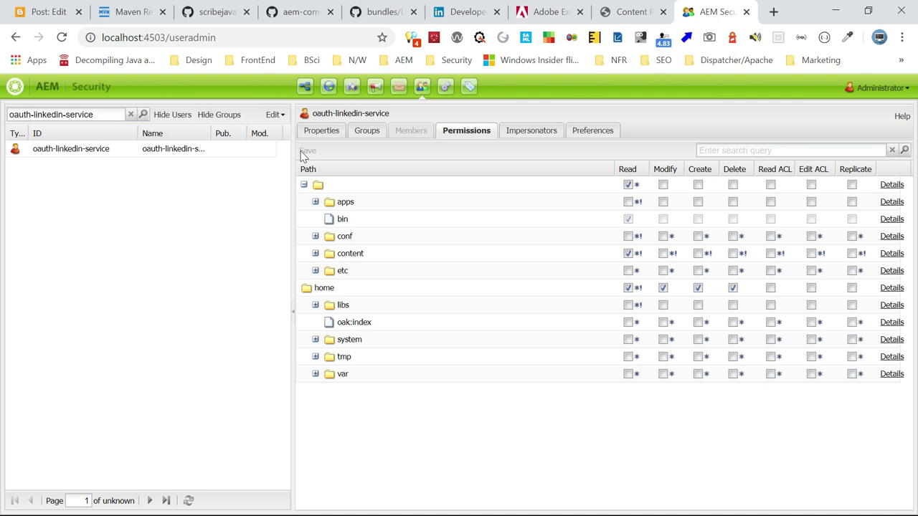
key("alt+Tab")
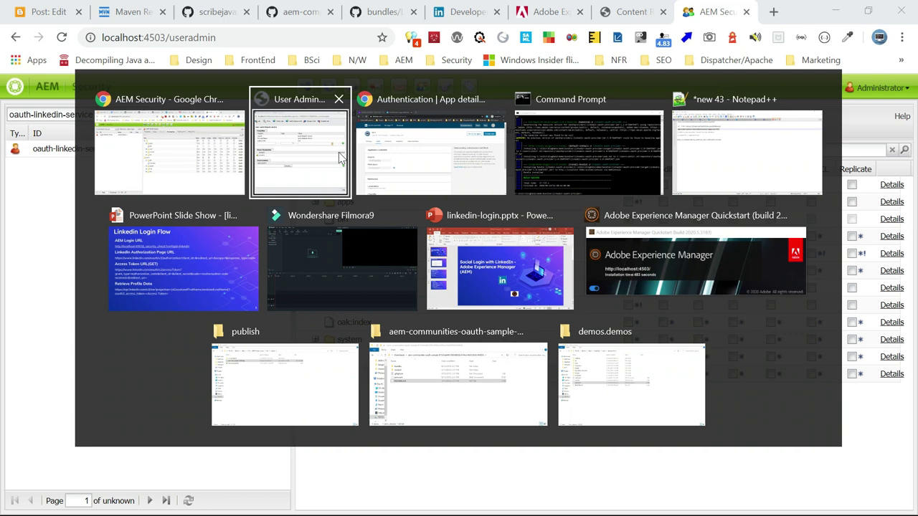
Return to the GitHub bundles tab in the browser
left_click(367, 172)
key("alt+Tab")
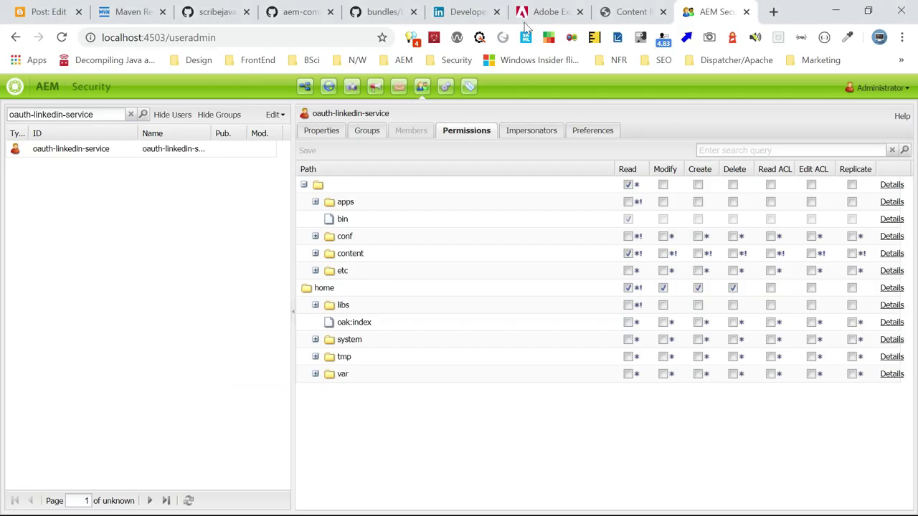
left_click(459, 13)
left_click(373, 13)
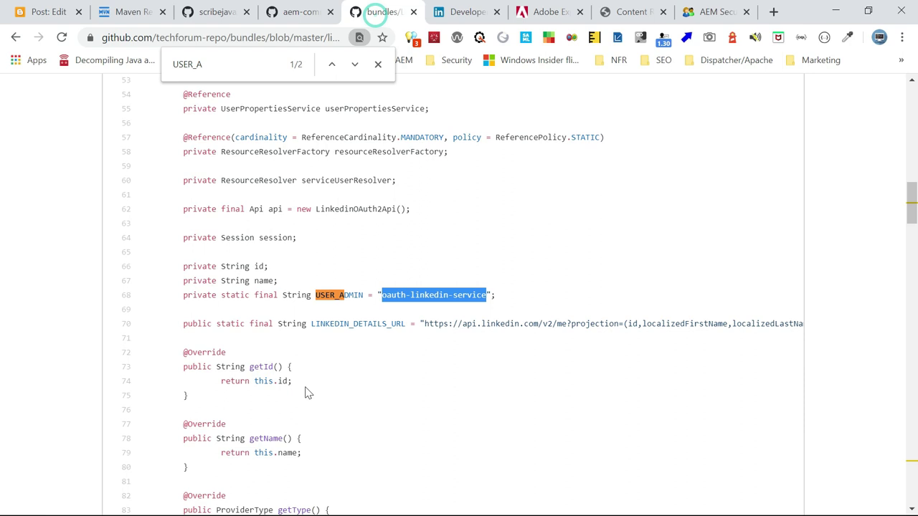
Open the linkedin-oauth-provider pom.xml and select the artifactId linkedin.oauth.provider
left_click(16, 37)
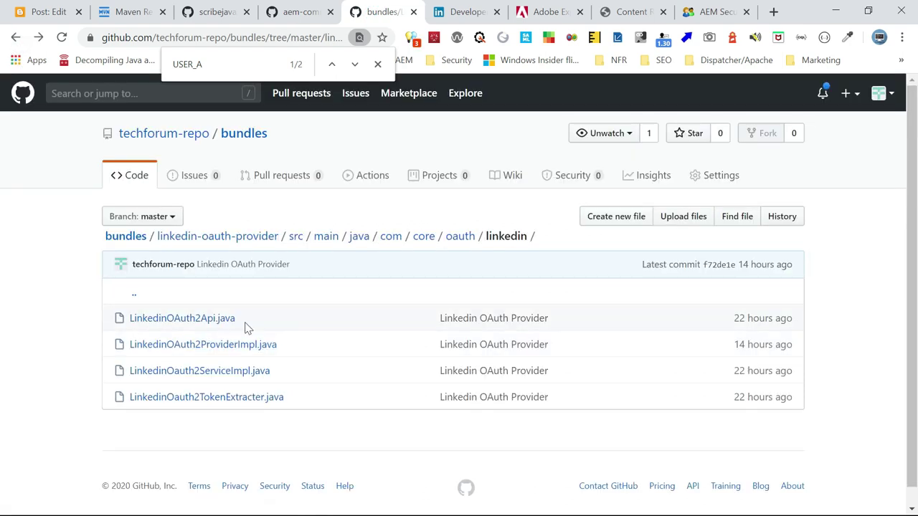
left_click(16, 37)
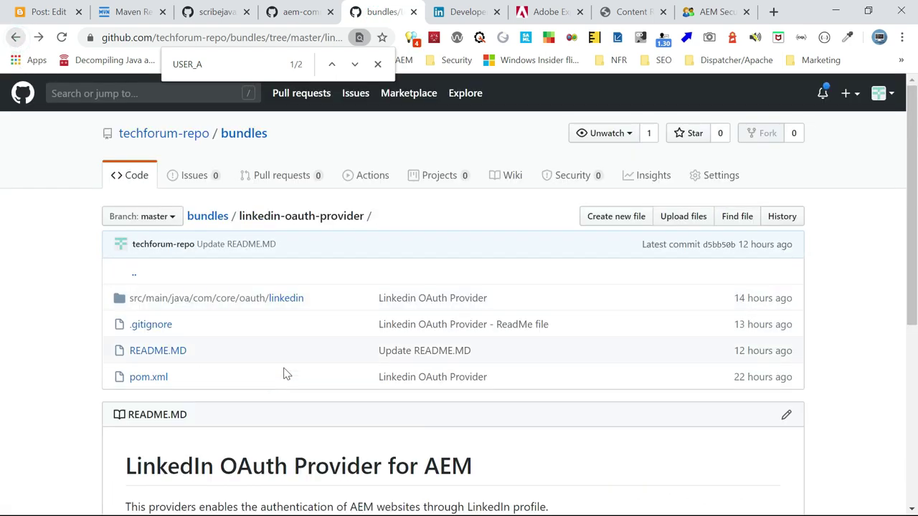
left_click(147, 376)
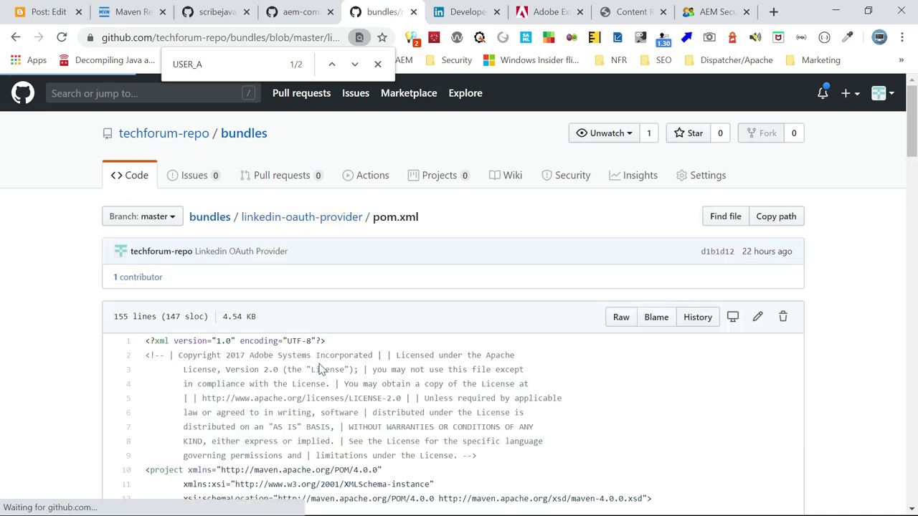
scroll(451, 352, "down", 5)
scroll(414, 361, "up", 2)
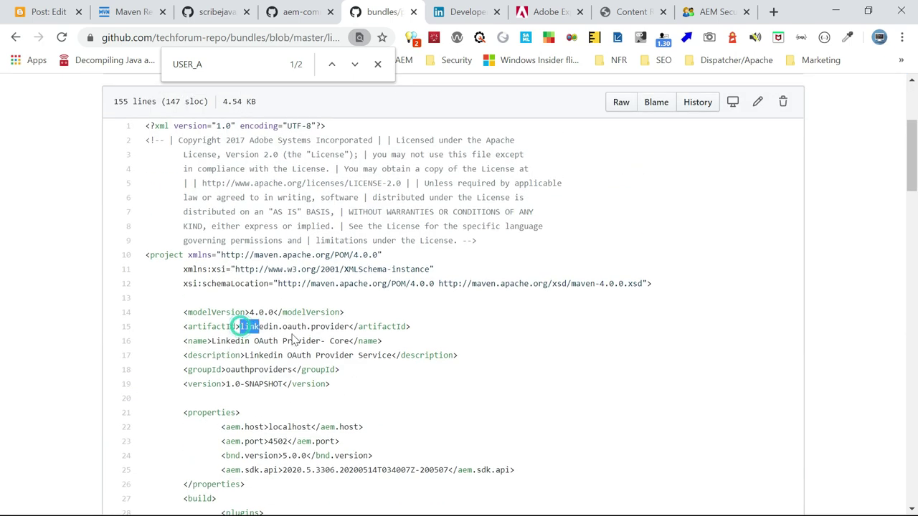
double_click(242, 326)
key("alt+Tab")
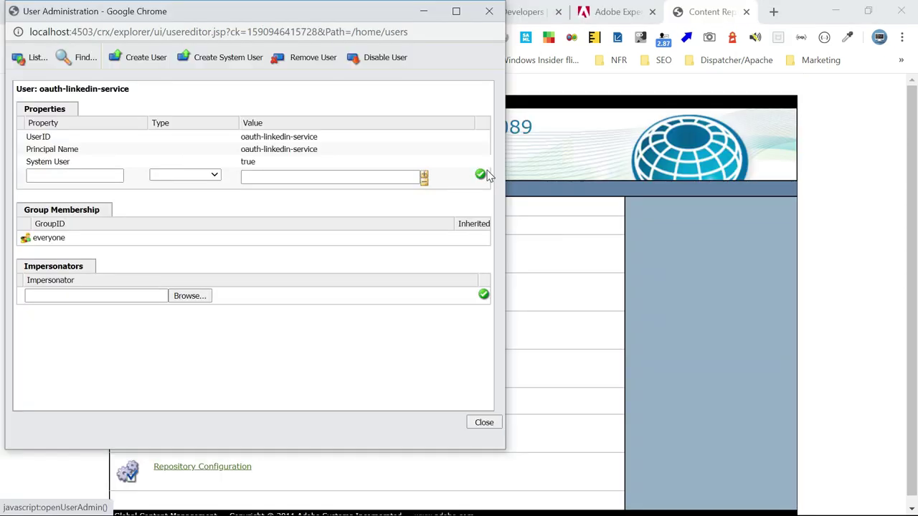
Search the configuration list for 'amen' and start a new Apache Sling Service User Mapper Service Amendment
key("alt+Tab")
key("ctrl+f")
type("amen")
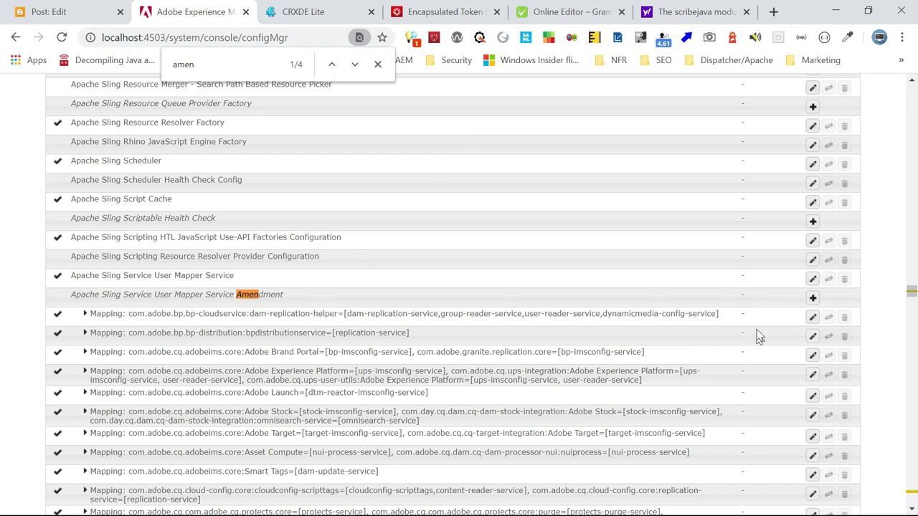
left_click(812, 298)
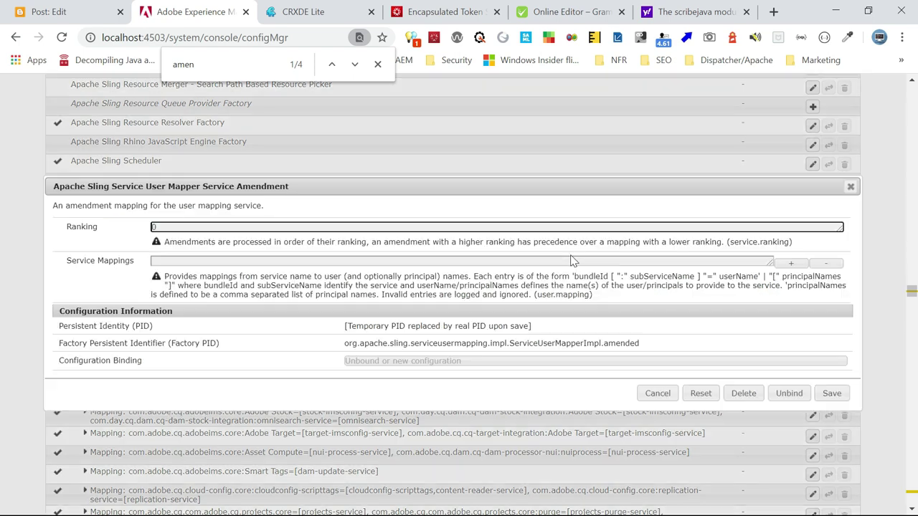
Paste linkedin.oauth.provider:[oauth-linkedin-service] from the notes into Service Mappings and save the amendment
key("alt+Tab")
key("alt+Tab")
left_click(263, 133)
left_click_drag(263, 134, 30, 134)
key("ctrl+c")
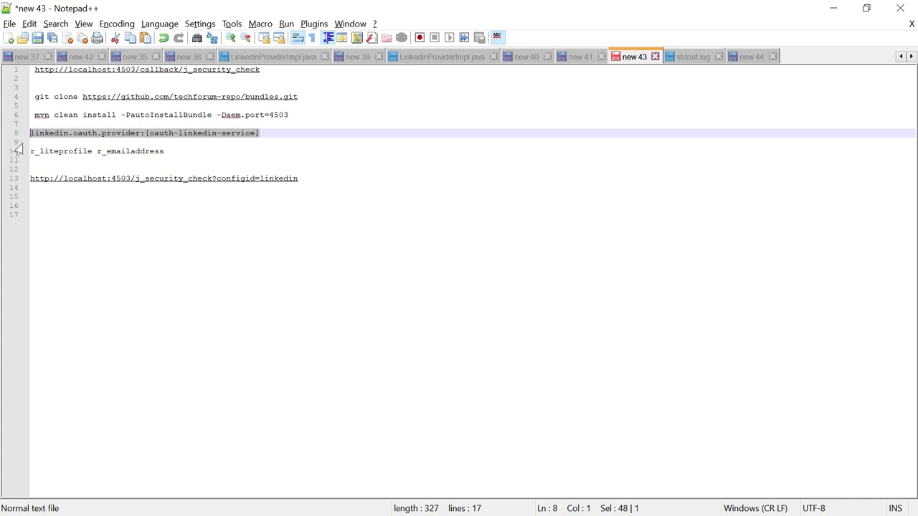
key("alt+Tab")
left_click(289, 262)
key("ctrl+v")
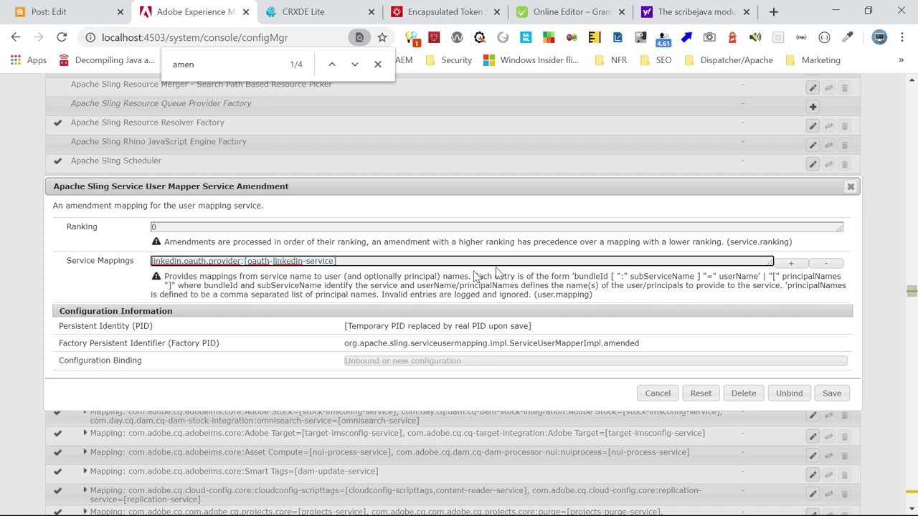
left_click(832, 394)
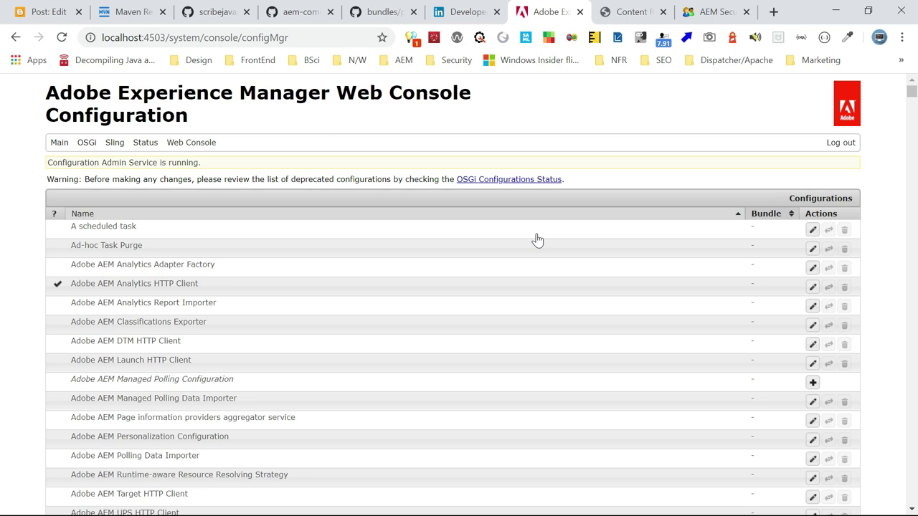
Open the Adobe Granite OAuth Application and Provider configuration and fill in config ID linkedin
key("ctrl+f")
type("OAU")
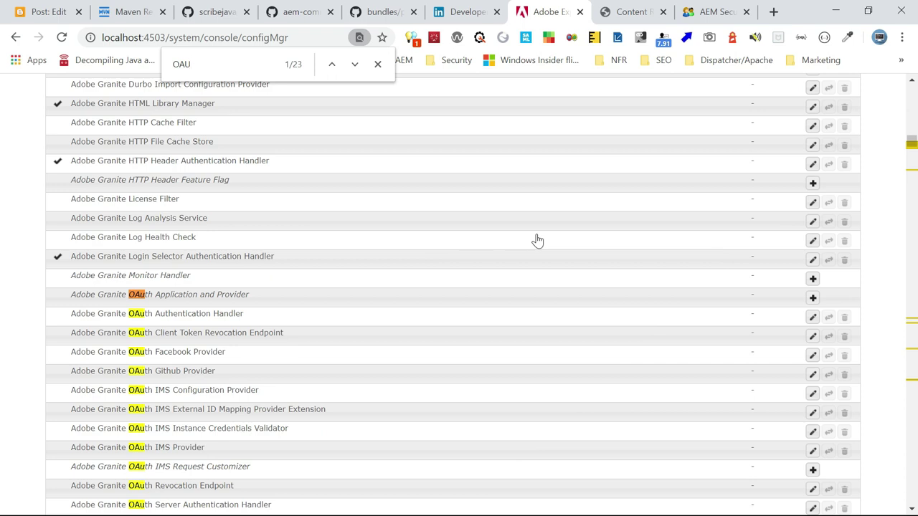
type("th")
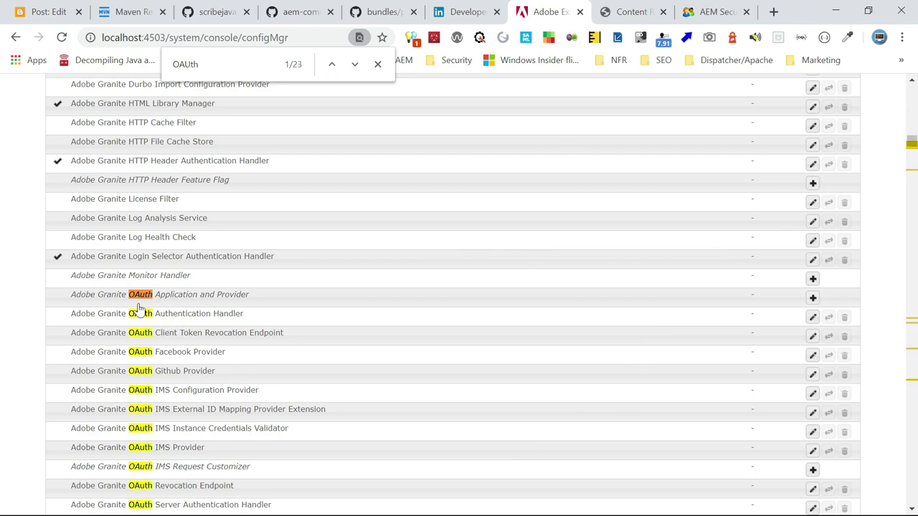
left_click(205, 300)
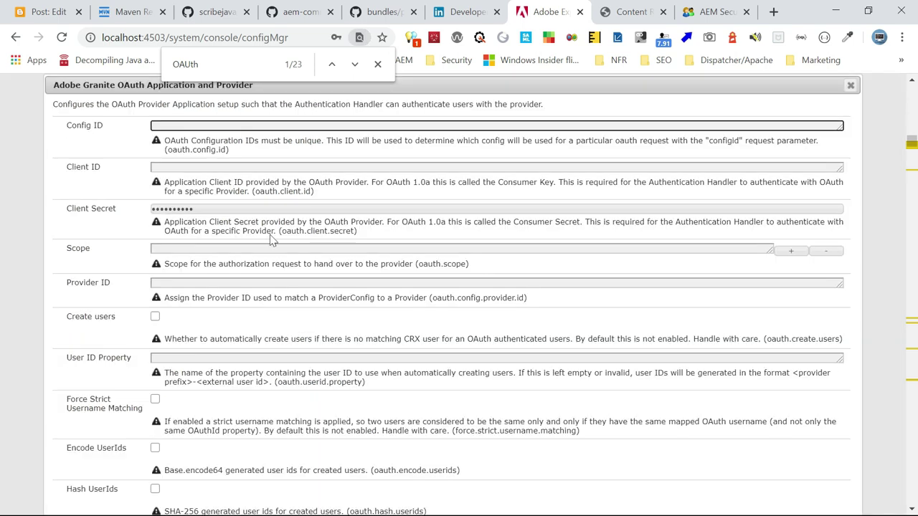
left_click(190, 126)
Copy the LinkedIn app's client ID and client secret into the OAuth configuration
left_click(192, 170)
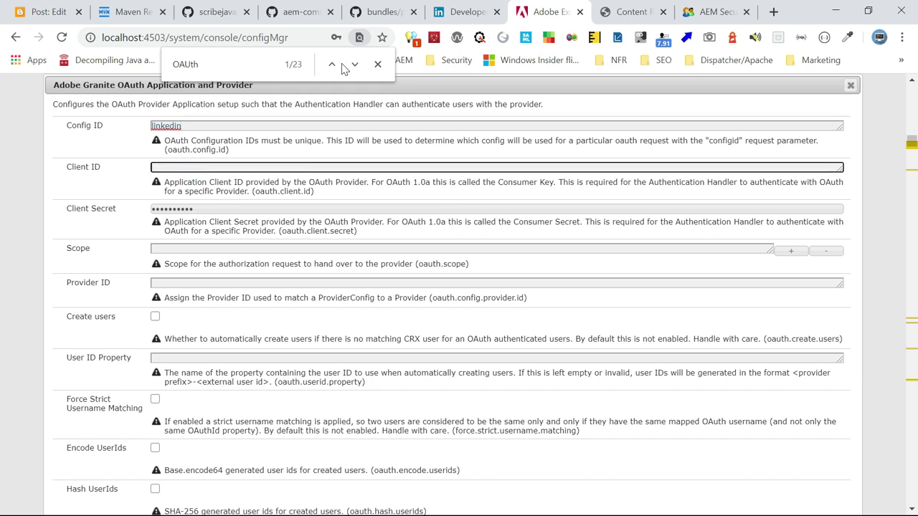
key("alt+Tab")
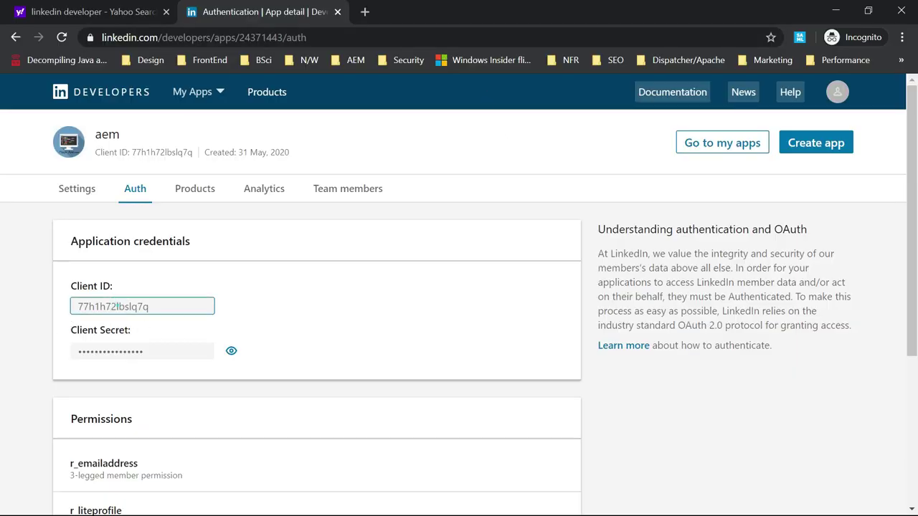
left_click_drag(76, 306, 248, 323)
key("alt+Tab")
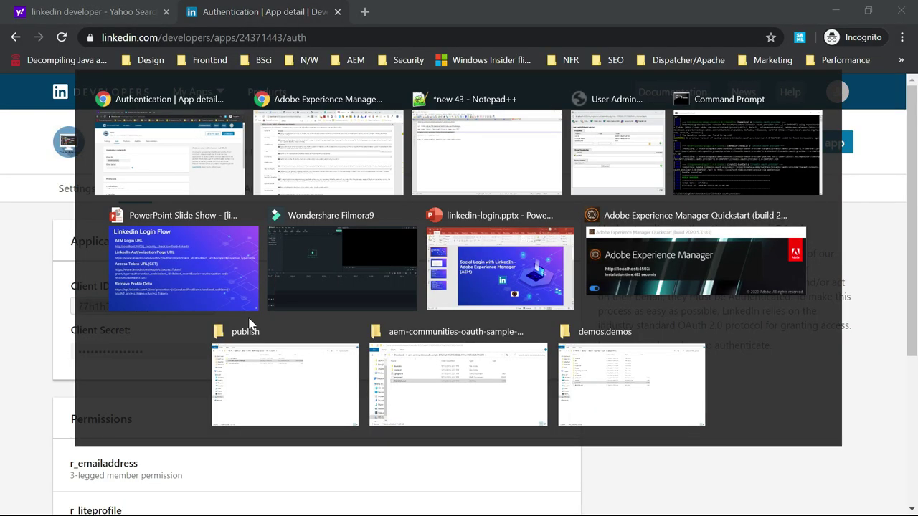
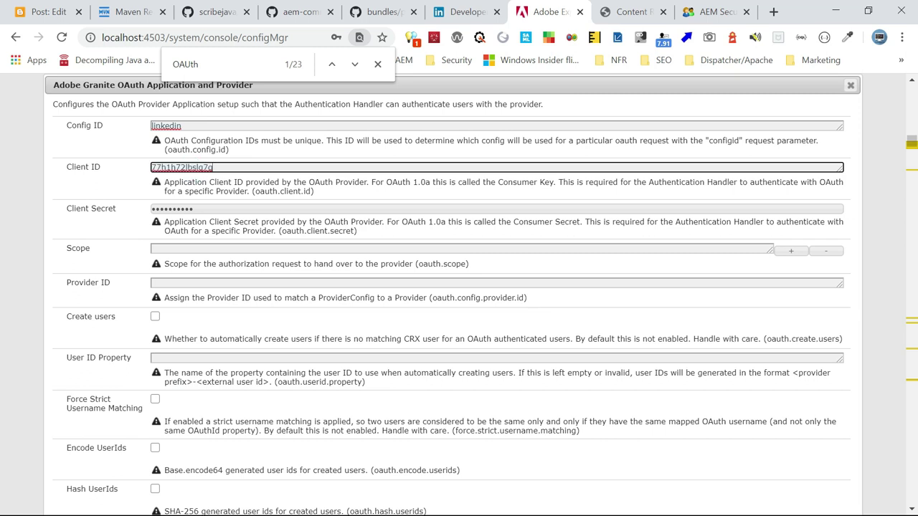
key("alt+Tab")
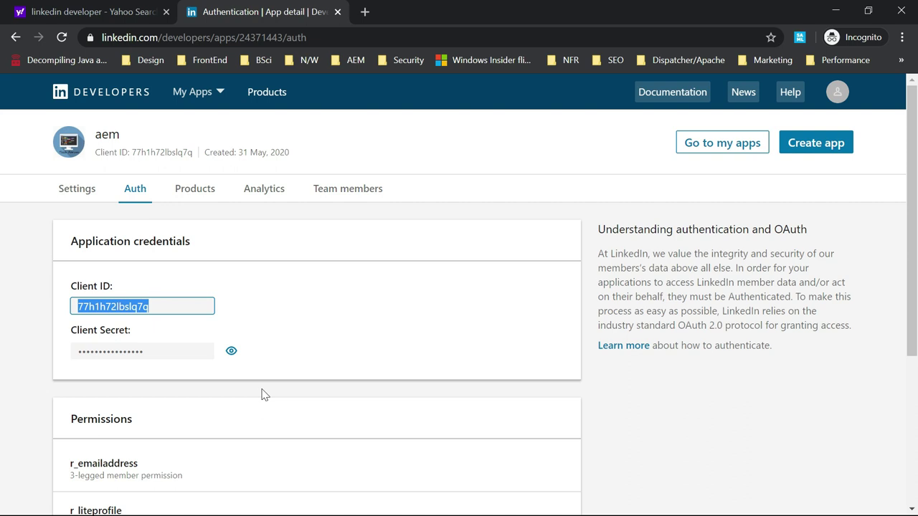
left_click(241, 363)
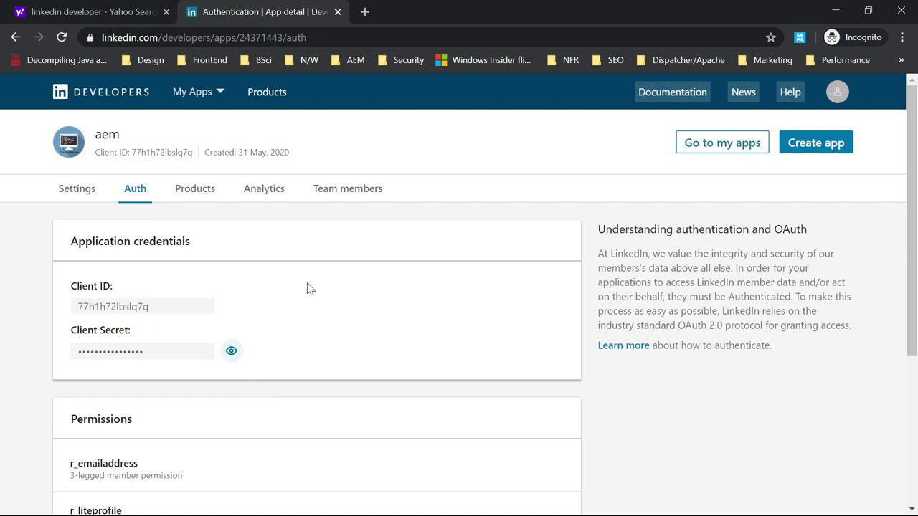
key("alt+Tab")
double_click(201, 208)
key("ctrl+v")
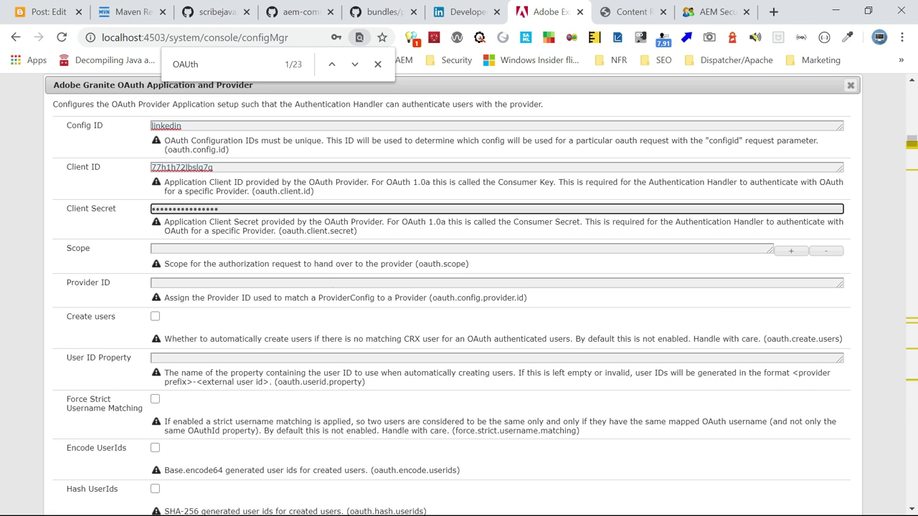
Set the scope to r_liteprofile r_emailaddress, copied from the Notepad++ notes
left_click(226, 248)
key("alt+Tab")
key("alt+Tab")
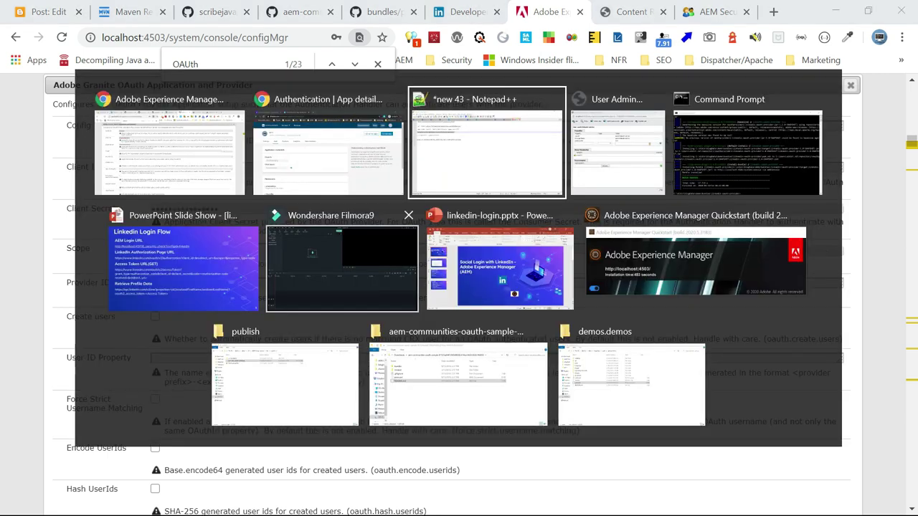
left_click_drag(164, 151, 30, 151)
key("ctrl+c")
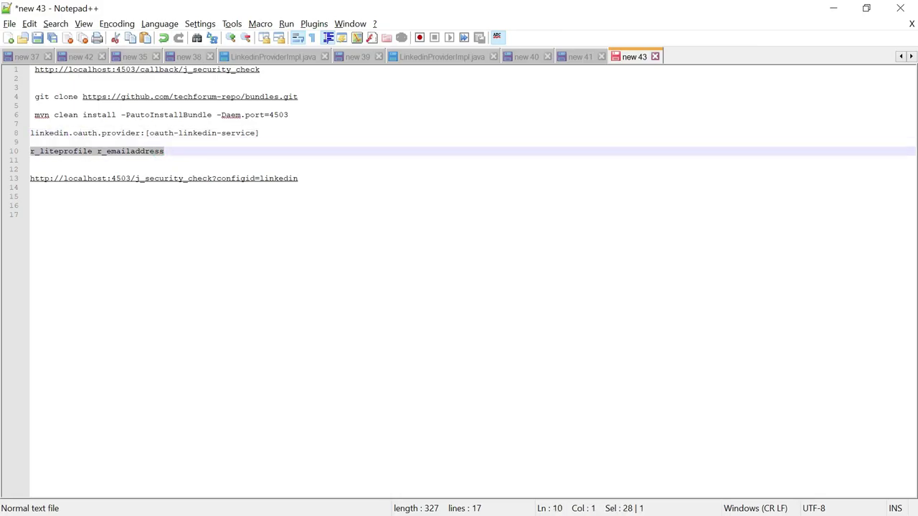
key("alt+Tab")
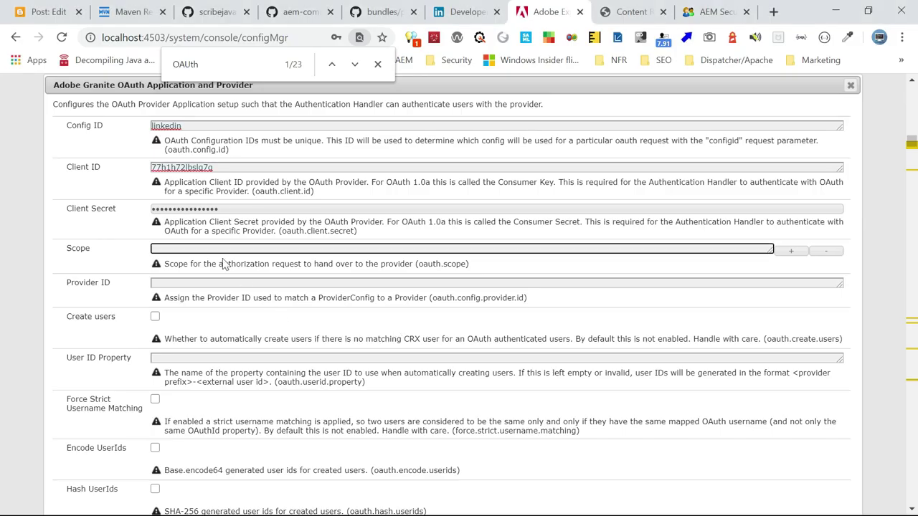
key("ctrl+v")
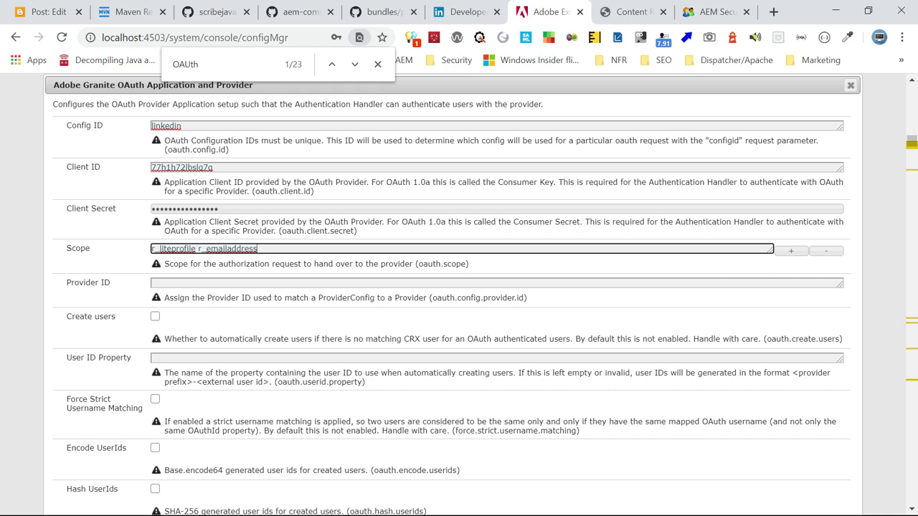
left_click(208, 282)
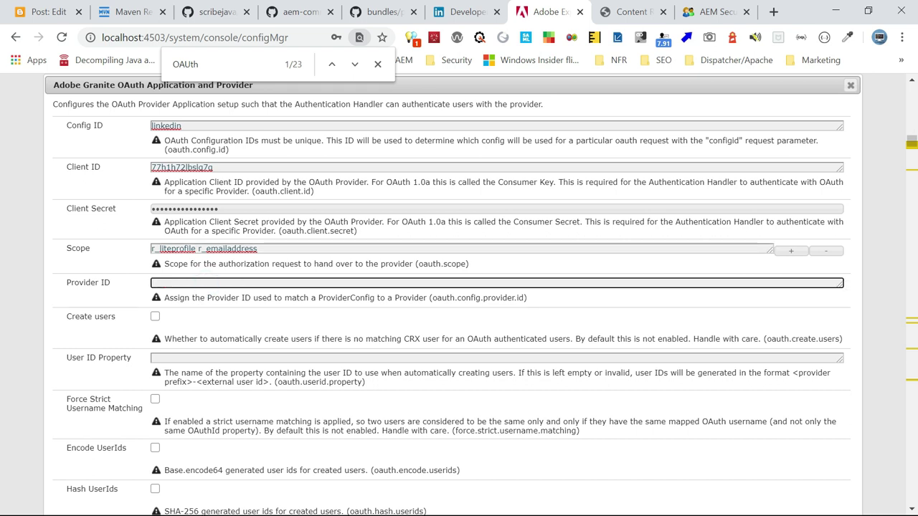
left_click(369, 17)
scroll(495, 322, "up", 3)
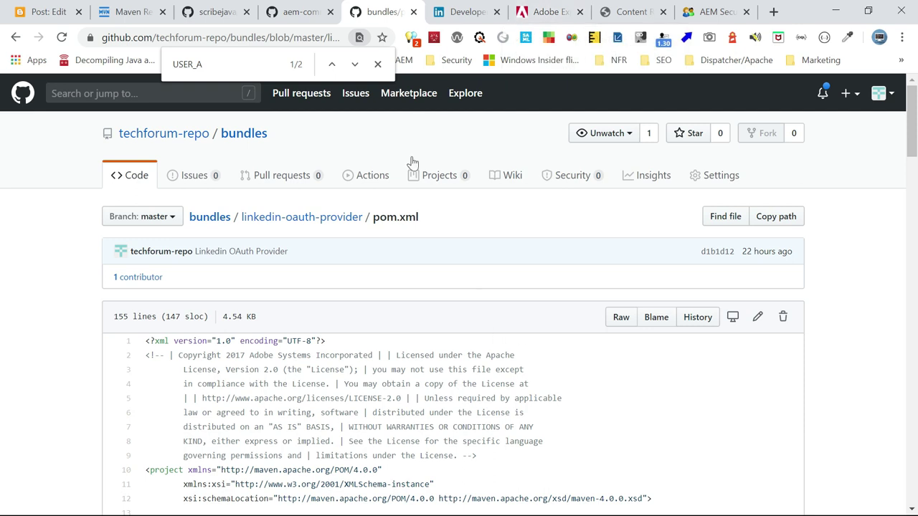
left_click(16, 36)
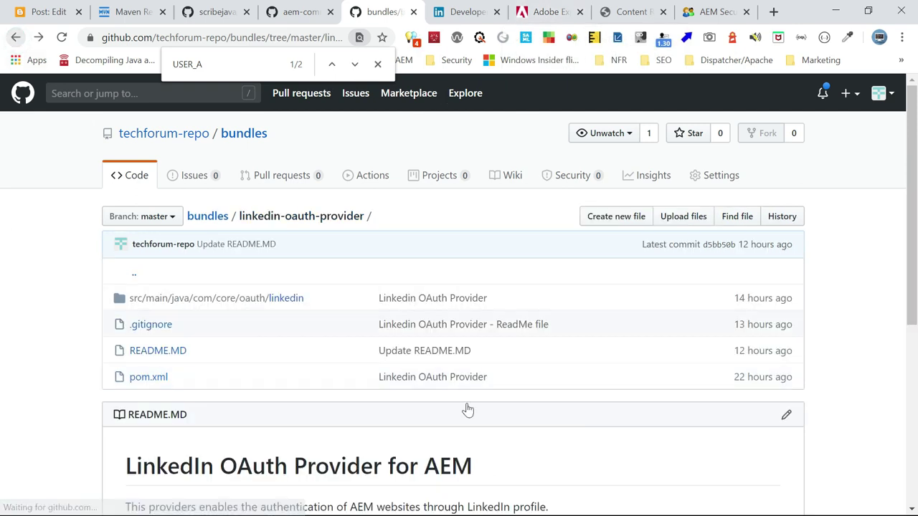
left_click(290, 310)
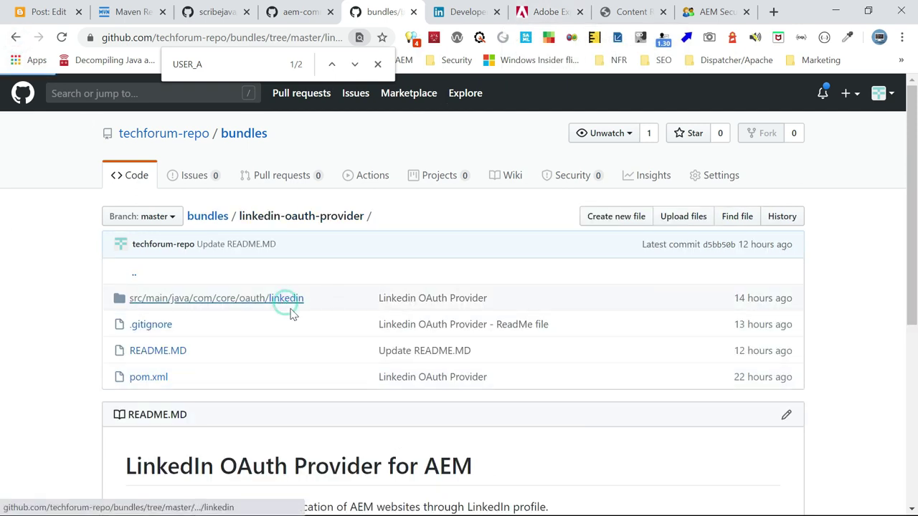
left_click(211, 347)
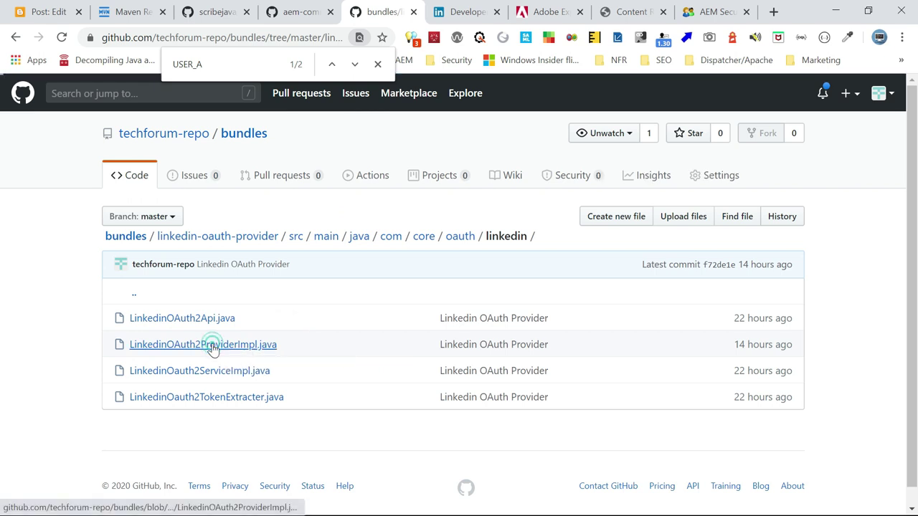
scroll(441, 373, "down", 5)
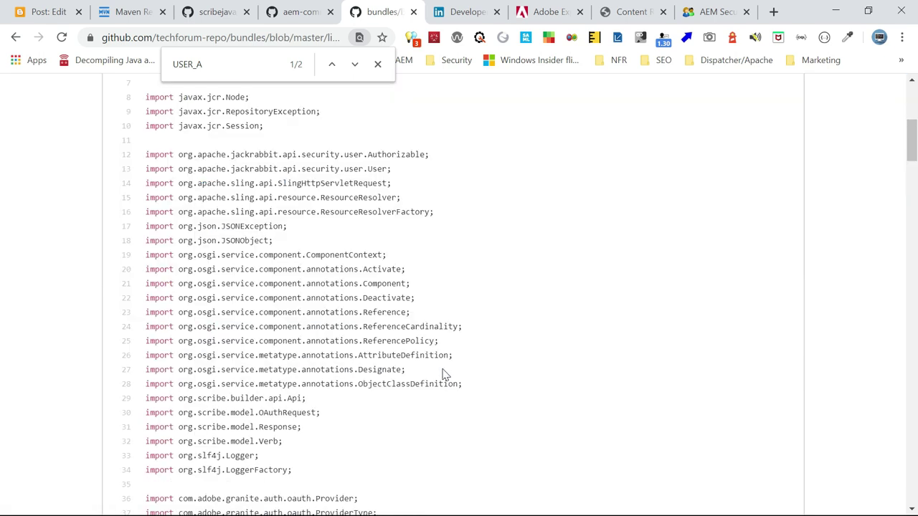
scroll(442, 373, "down", 5)
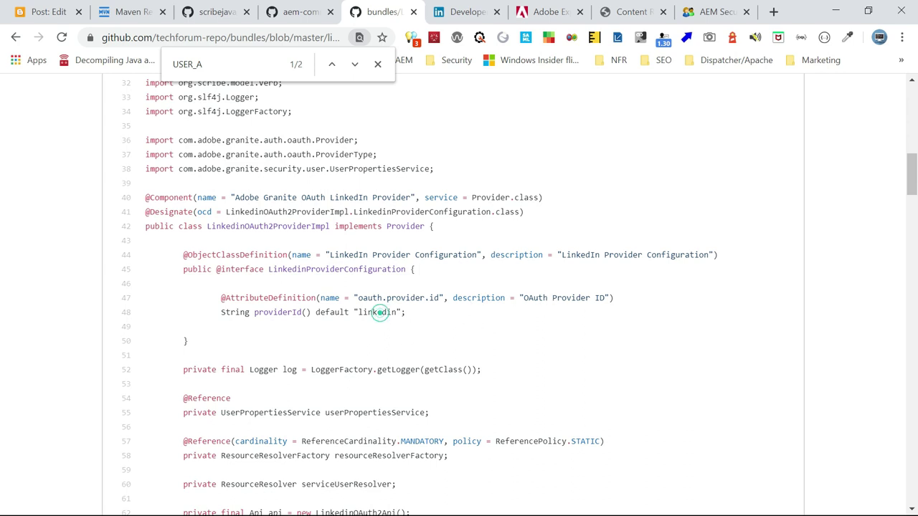
double_click(378, 313)
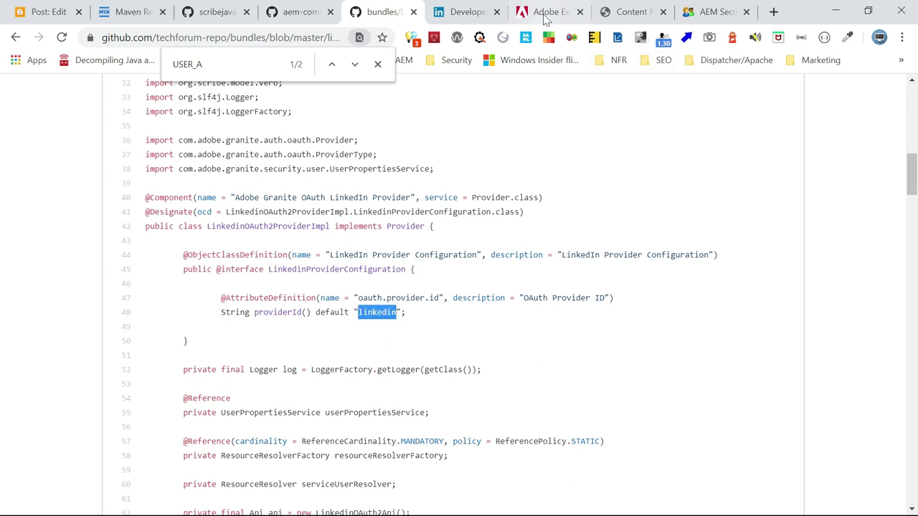
left_click(546, 13)
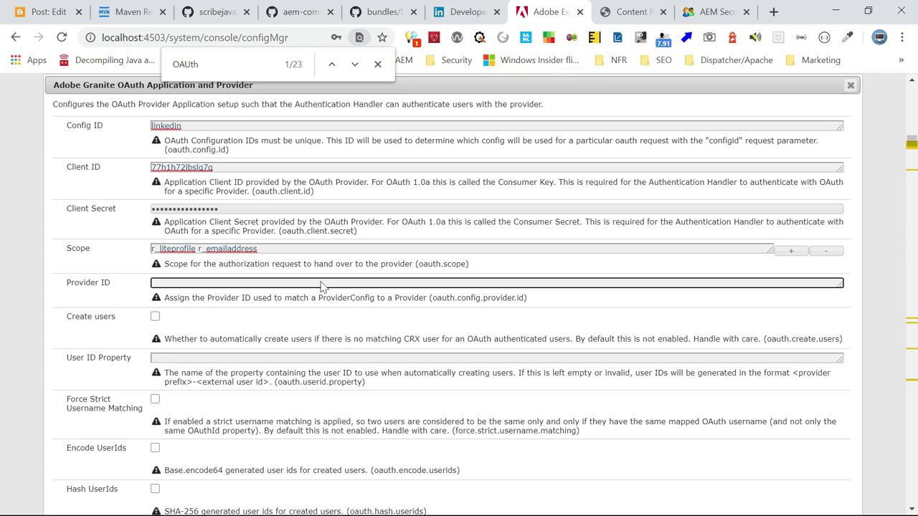
Set Provider ID to linkedin, undoing a wrong paste, and turn on Create users
key("ctrl+v")
key("ctrl+z")
left_click(155, 317)
scroll(423, 416, "down", 2)
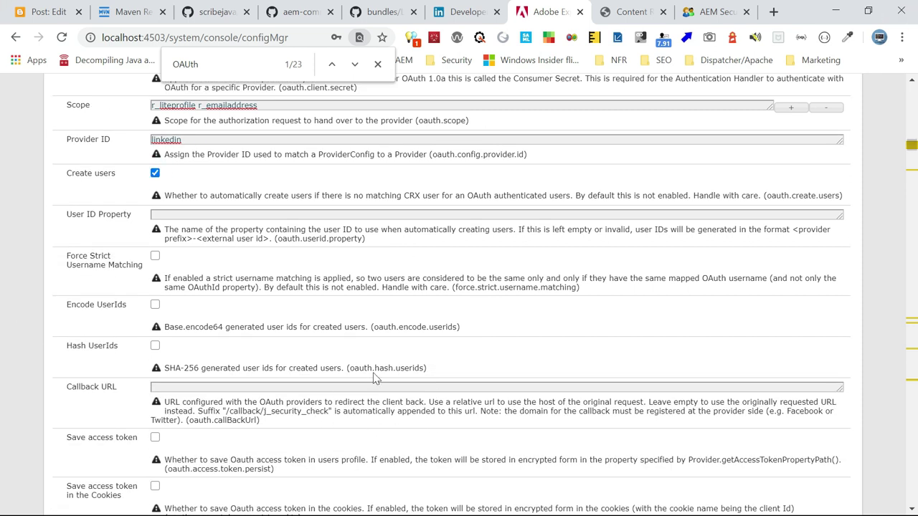
scroll(287, 337, "down", 1)
Paste the localhost callback URL, save the configuration, and dismiss Chrome's password prompt
key("alt+Tab")
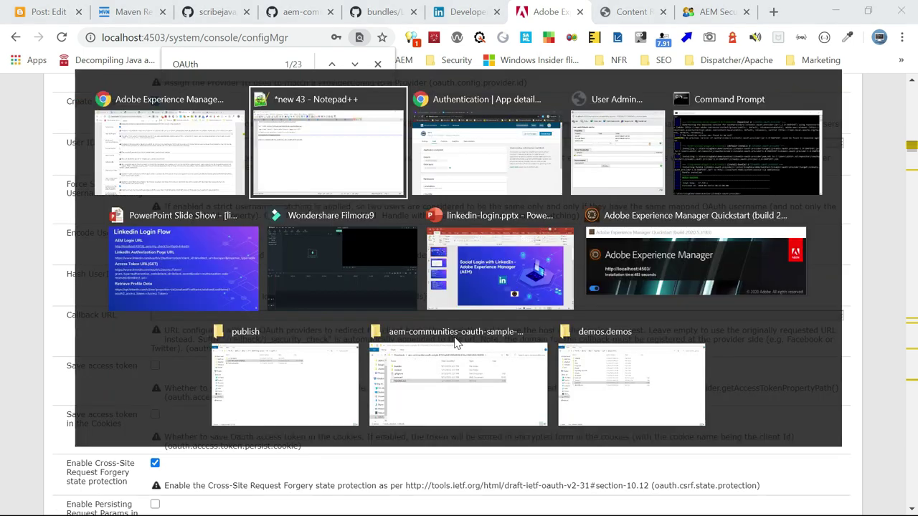
left_click_drag(260, 70, 30, 70)
key("ctrl+c")
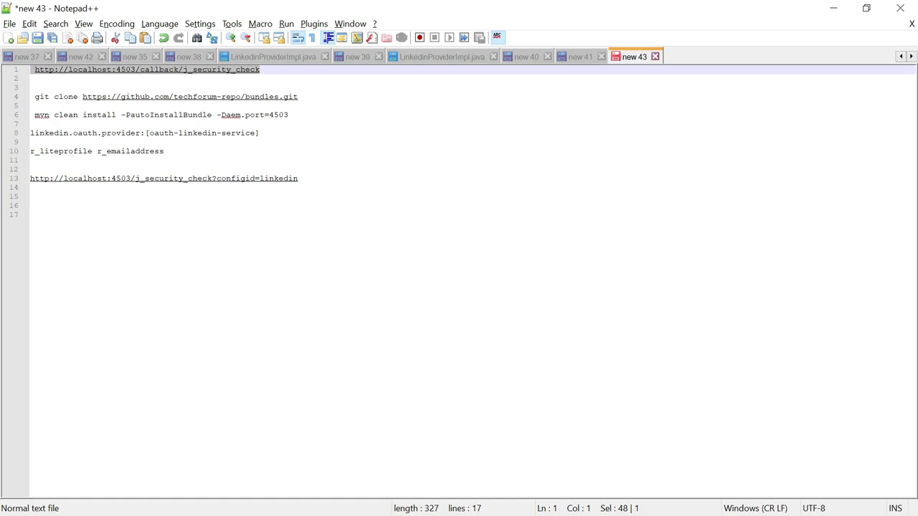
key("alt+Tab")
key("ctrl+v")
left_click(154, 316)
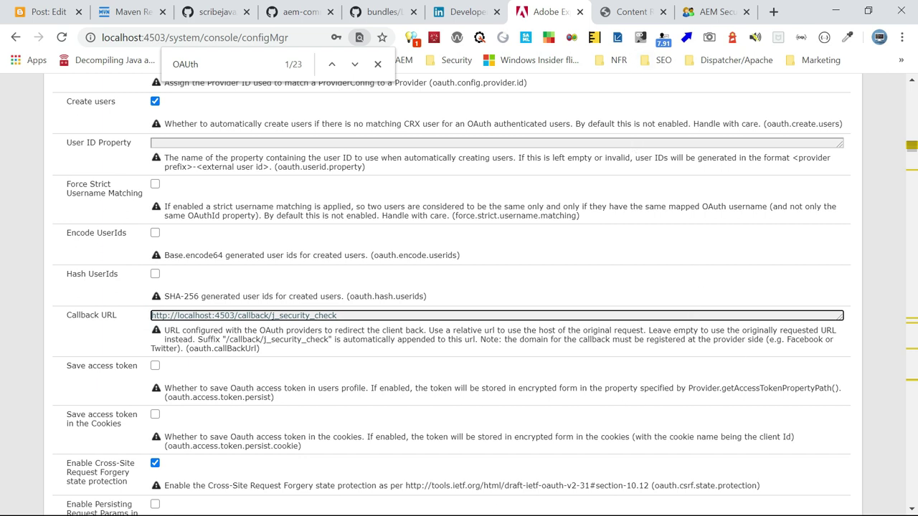
scroll(686, 302, "down", 2)
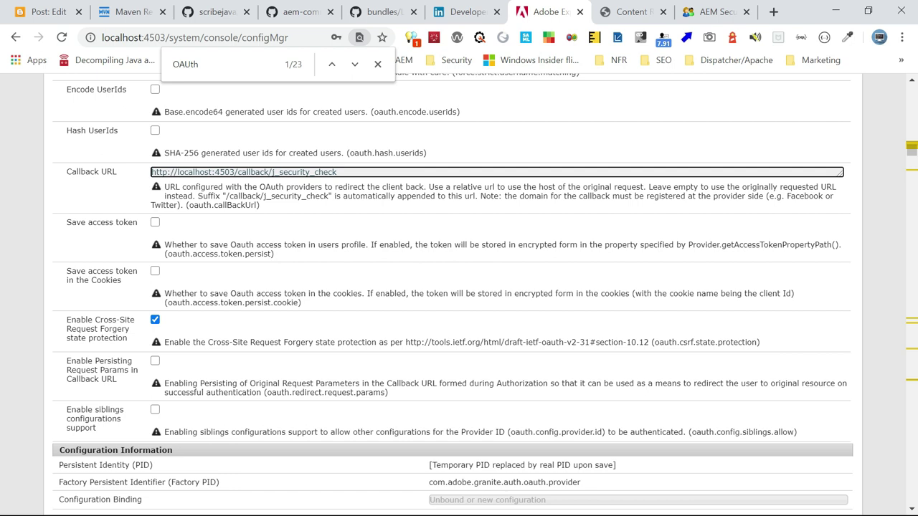
scroll(840, 389, "down", 1)
left_click(832, 461)
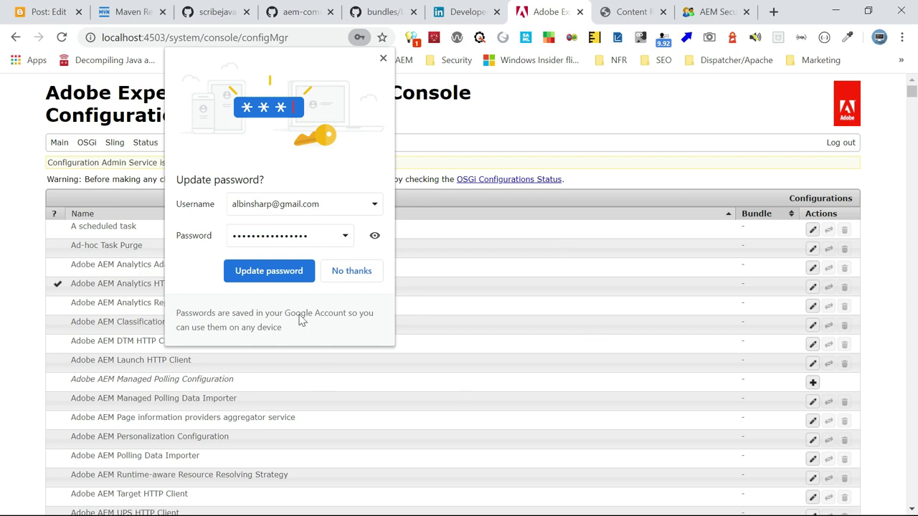
left_click(352, 271)
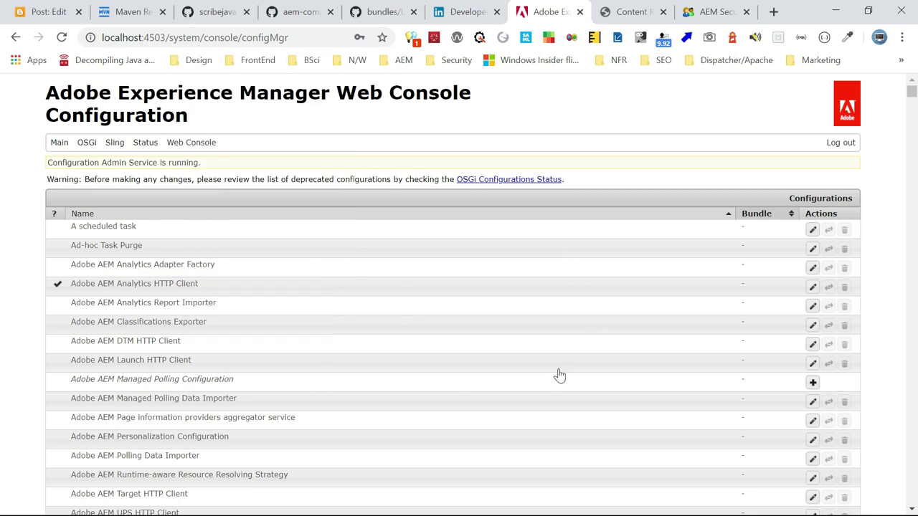
Save the Adobe Granite OAuth Authentication Handler with path /, then go to the Notepad++ notes
key("ctrl+f")
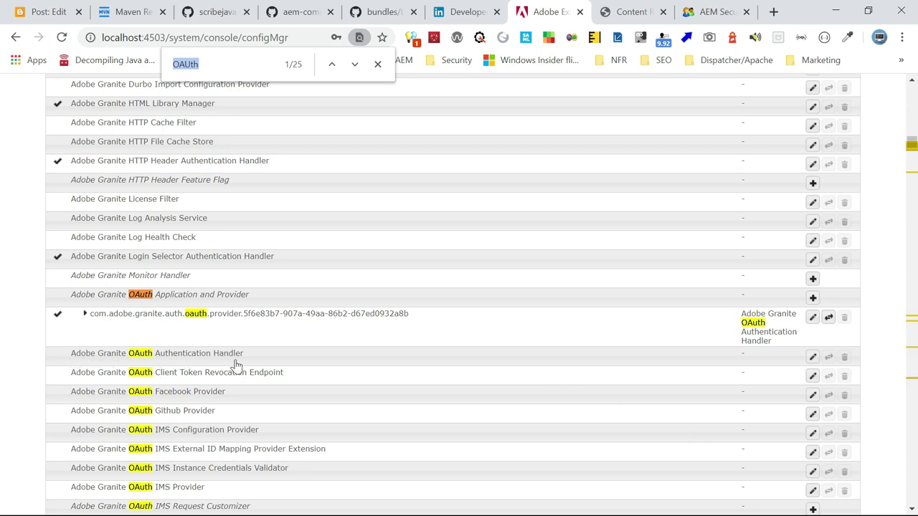
left_click(205, 353)
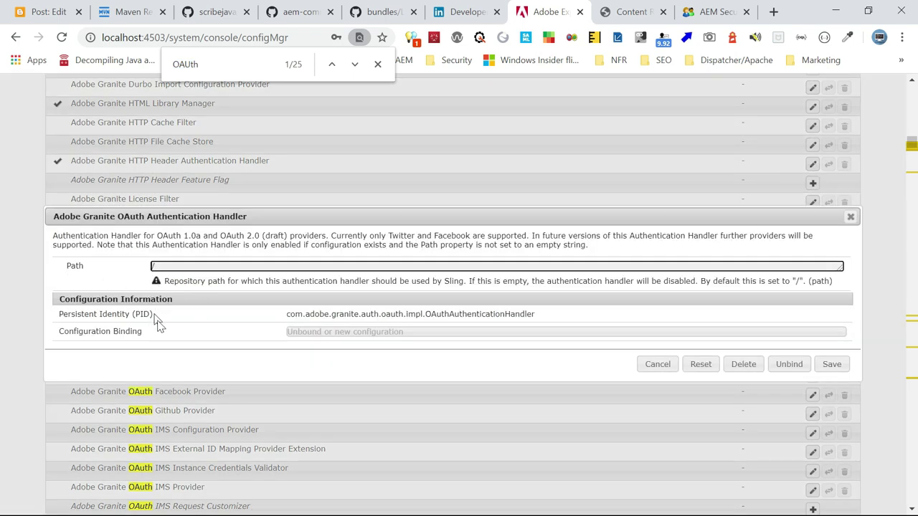
left_click(834, 360)
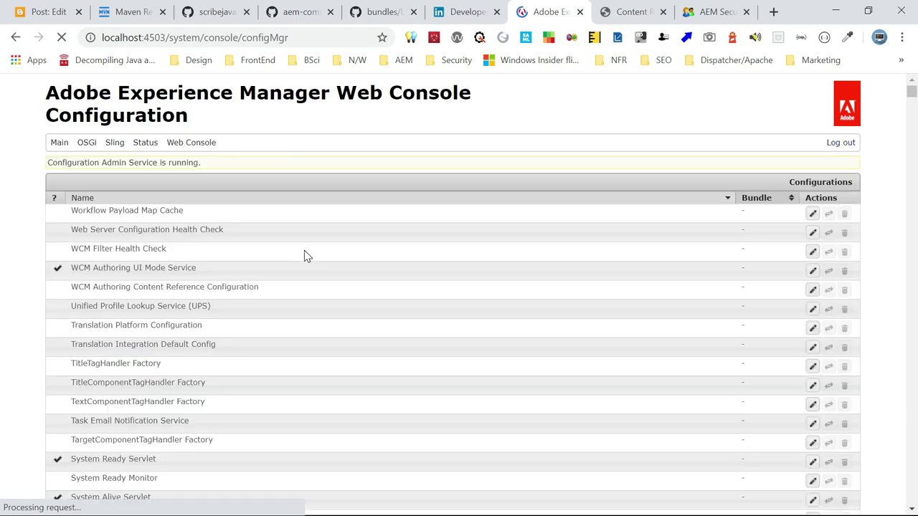
key("alt+Tab")
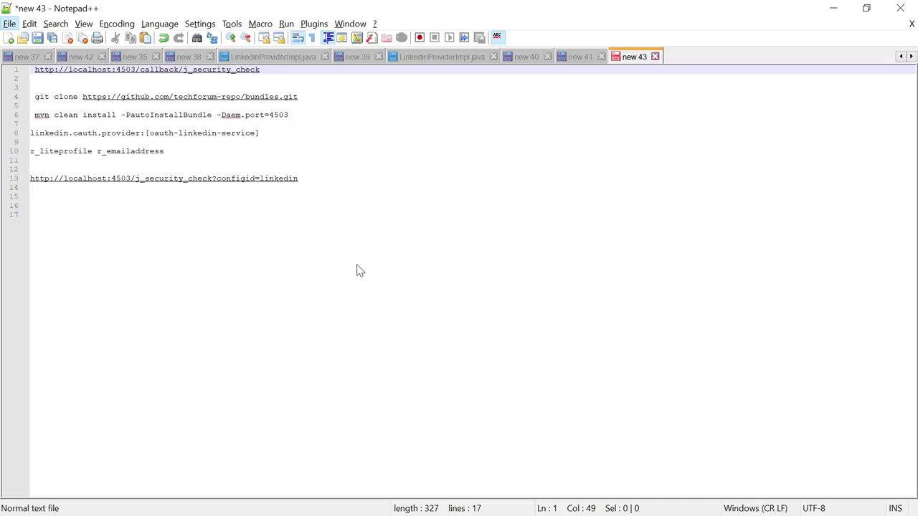
Copy the AEM login URL from line 13 of the notes and load it in a new incognito window
left_click(303, 178)
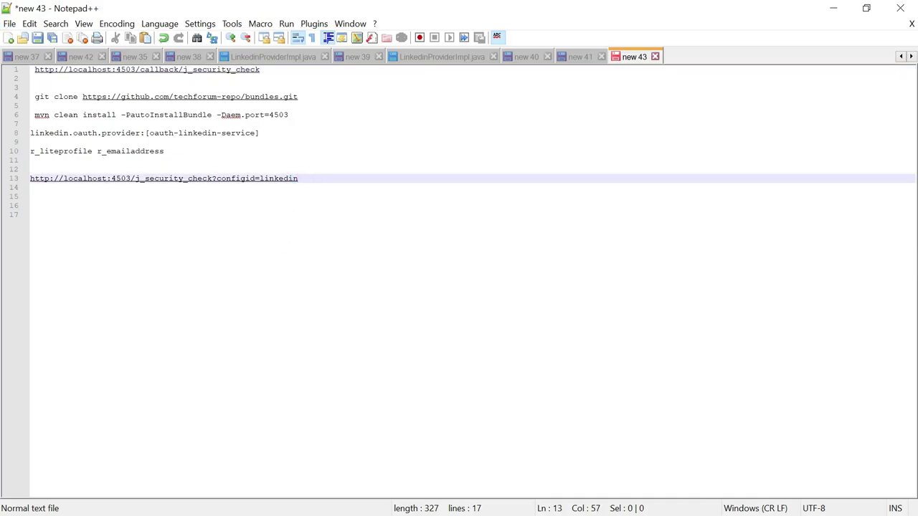
left_click_drag(303, 178, 30, 178)
key("ctrl+c")
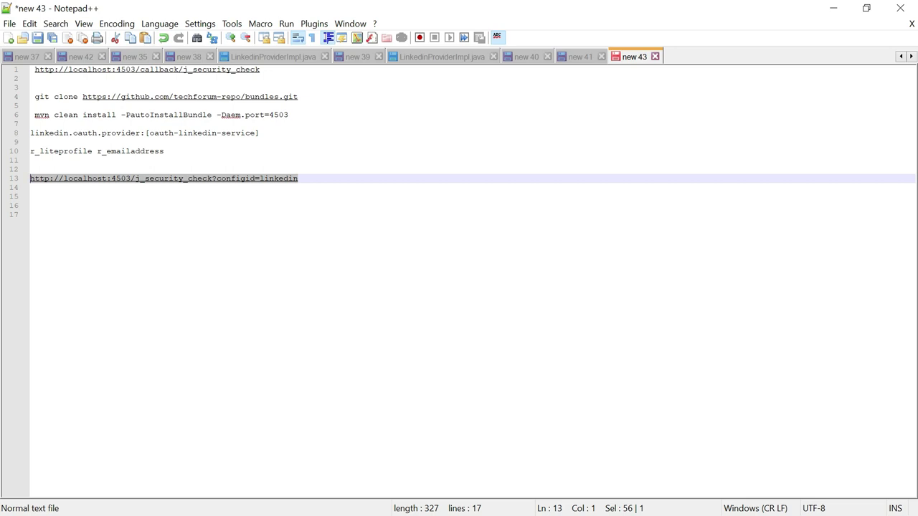
key("alt+Tab")
key("alt+Tab")
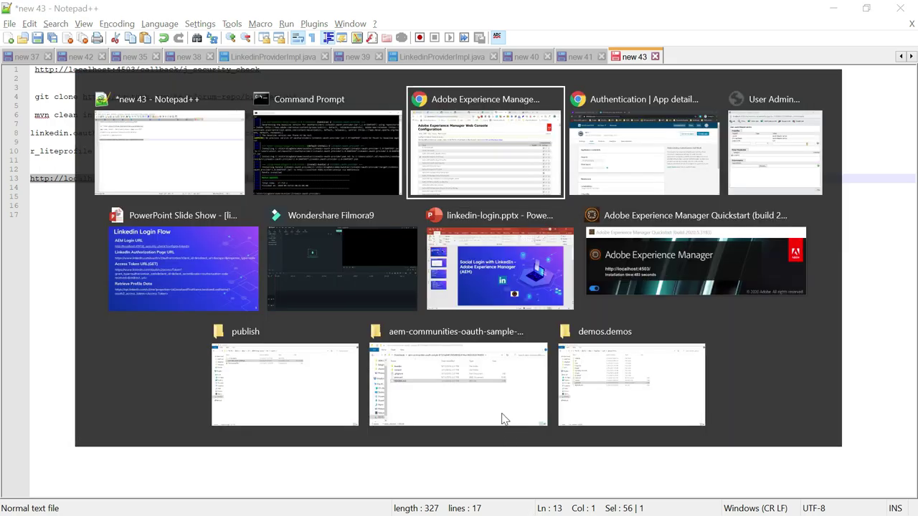
left_click(901, 37)
left_click(817, 92)
key("ctrl+v")
key("Return")
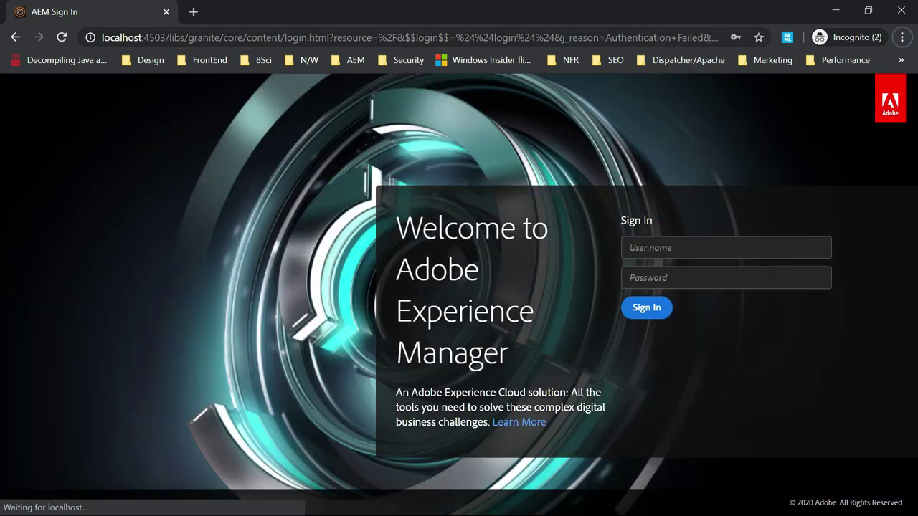
left_click_drag(257, 37, 495, 37)
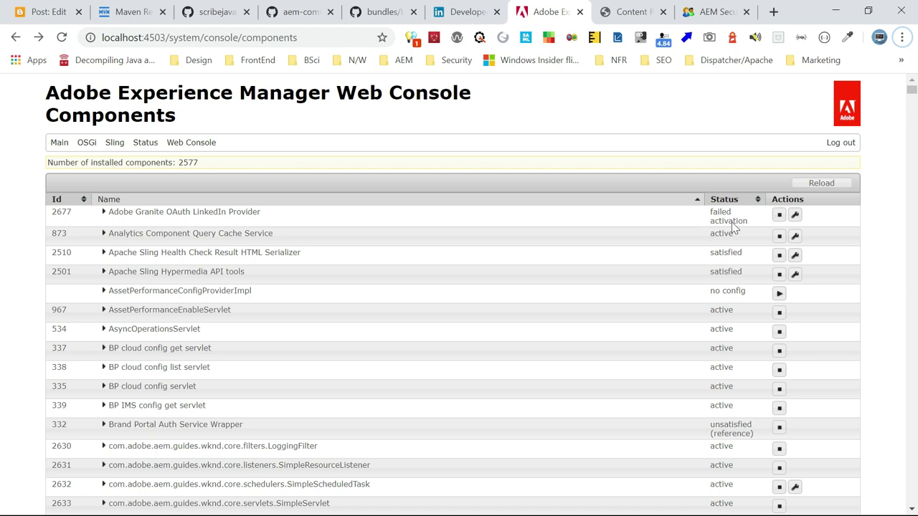
Disable the failed Adobe Granite OAuth LinkedIn Provider and reload Components to confirm it is active
left_click(780, 217)
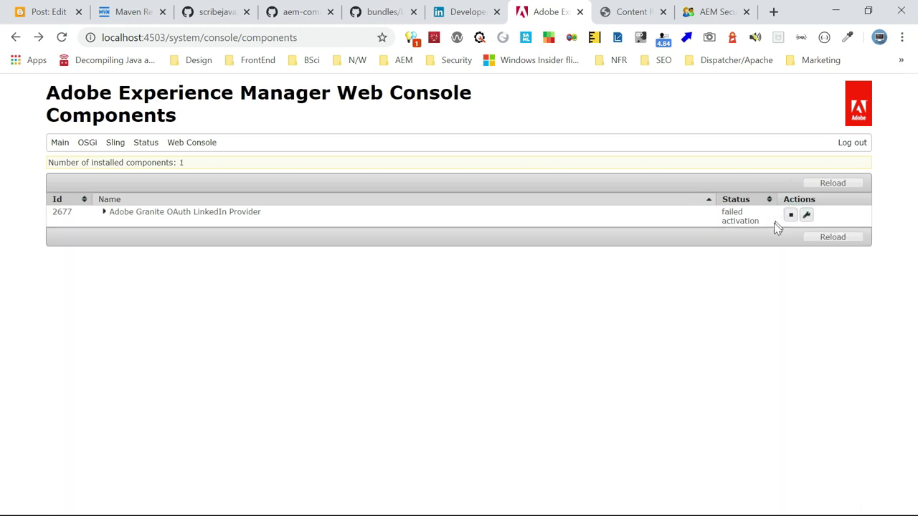
left_click(62, 37)
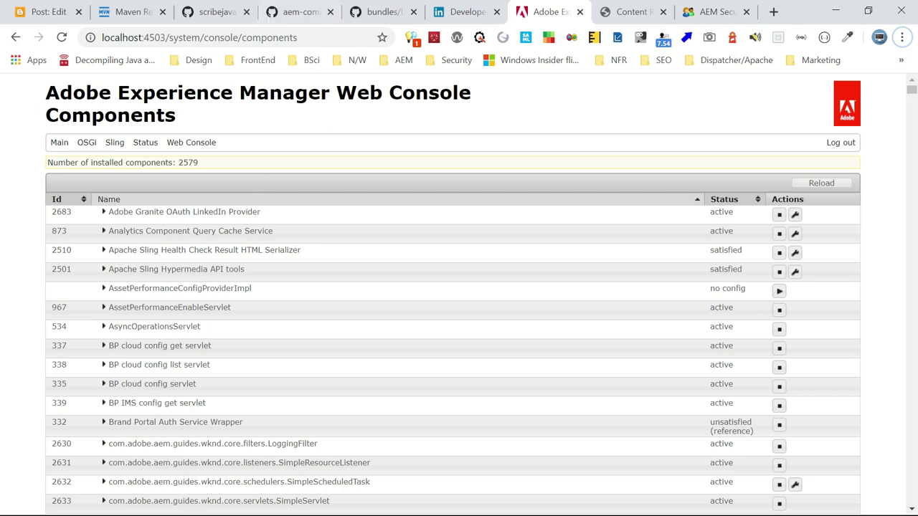
double_click(273, 37)
Re-save the linkedin.oauth.provider service user mapping in configMgr, then view the error log without reloading
type("configMgr")
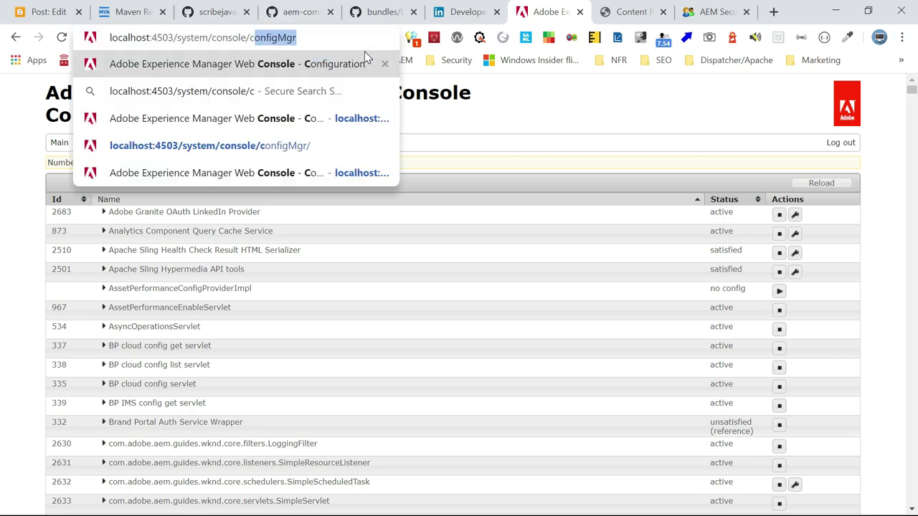
key("Return")
key("ctrl+f")
type("oauth")
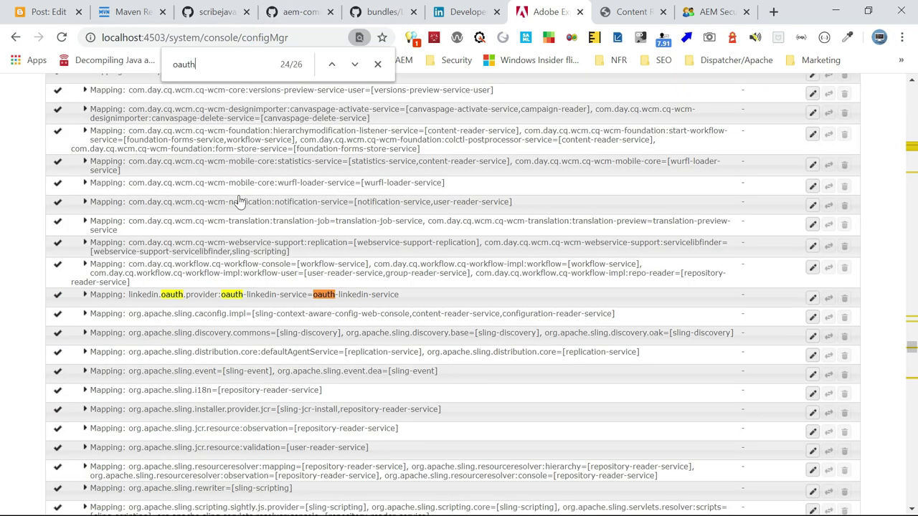
left_click(260, 295)
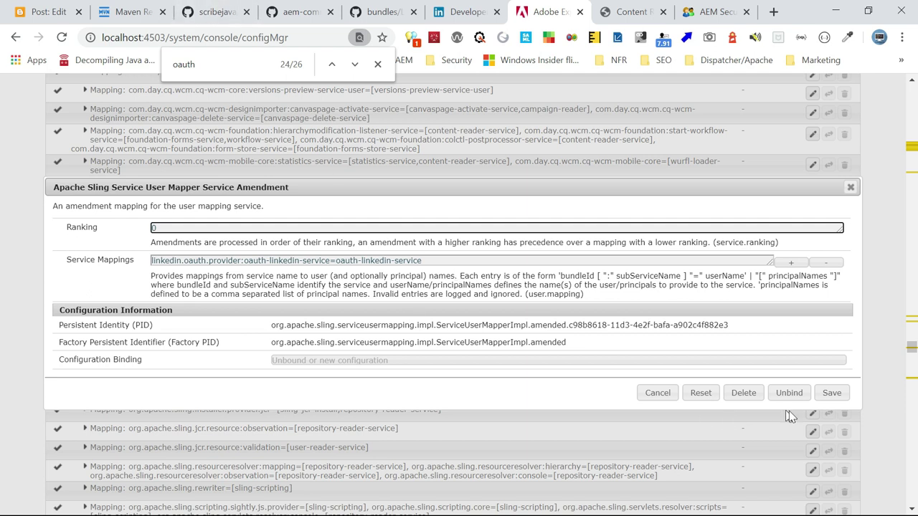
left_click(836, 394)
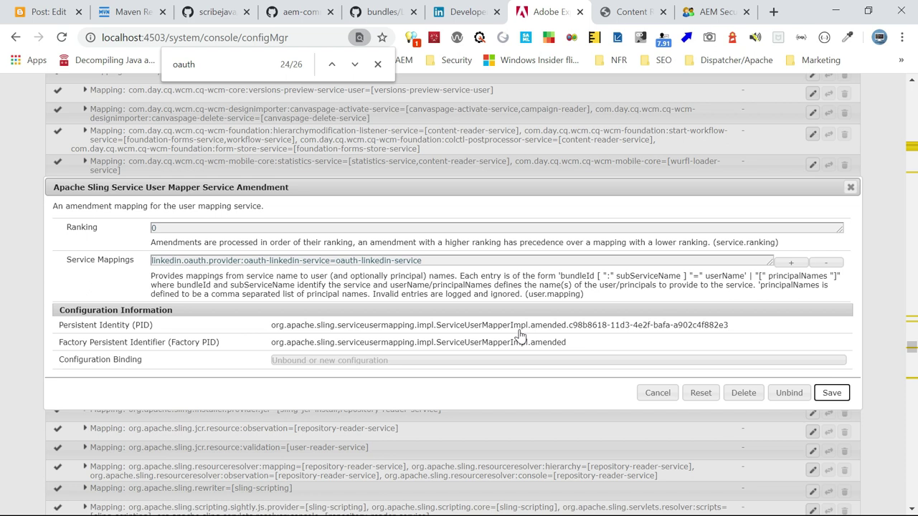
key("alt+Tab")
key("alt+Tab")
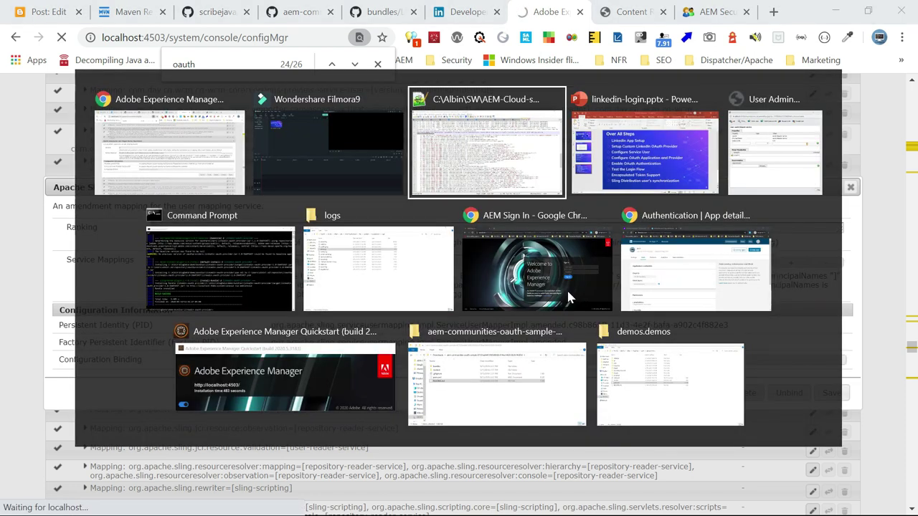
left_click(578, 330)
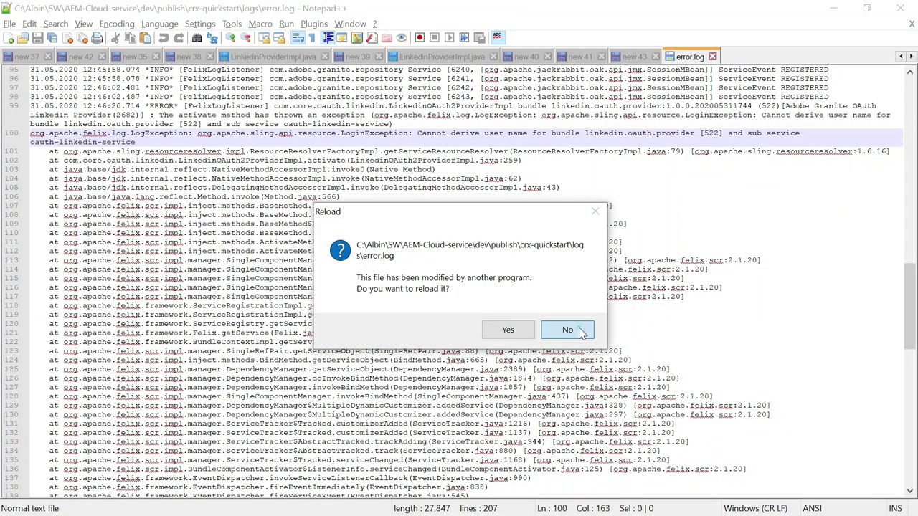
Load the j_security_check?configid=linkedin URL in the incognito AEM sign-in window
key("alt+Tab")
key("alt+Tab")
key("alt+Tab")
key("alt+Tab")
key("alt+Tab")
key("alt+Tab")
key("alt+Tab")
key("alt+Tab")
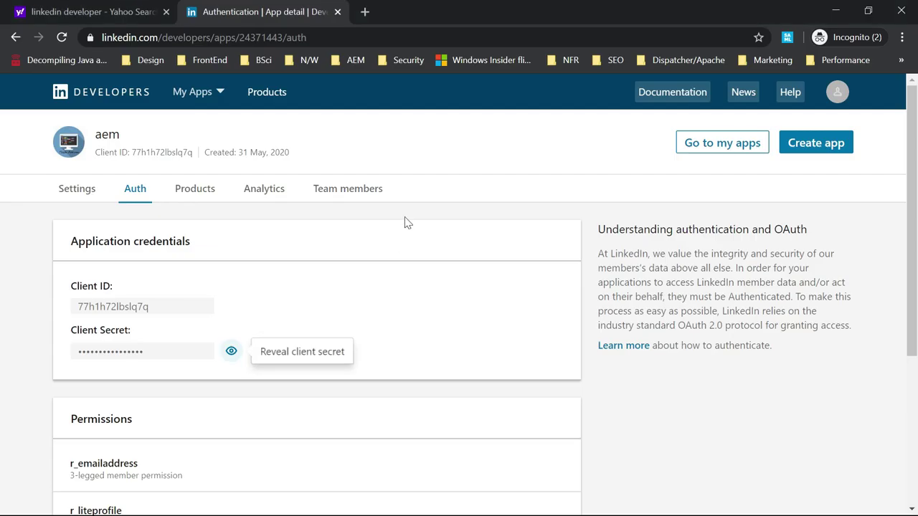
key("alt+Tab")
key("super")
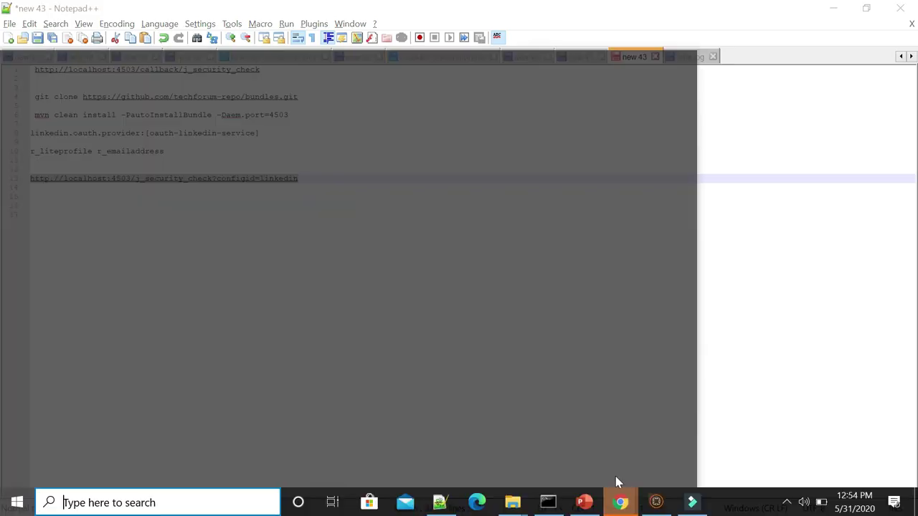
mouse_move(620, 502)
left_click(814, 423)
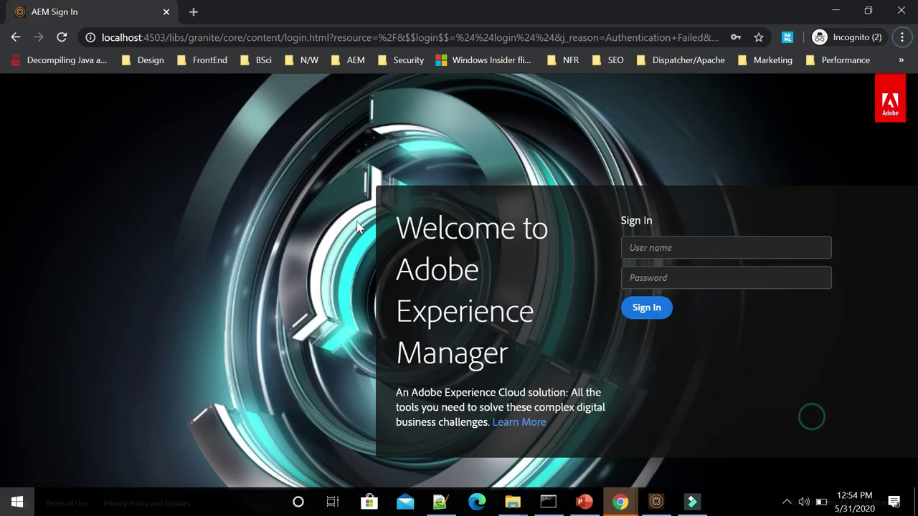
left_click(291, 37)
key("ctrl+v")
key("Return")
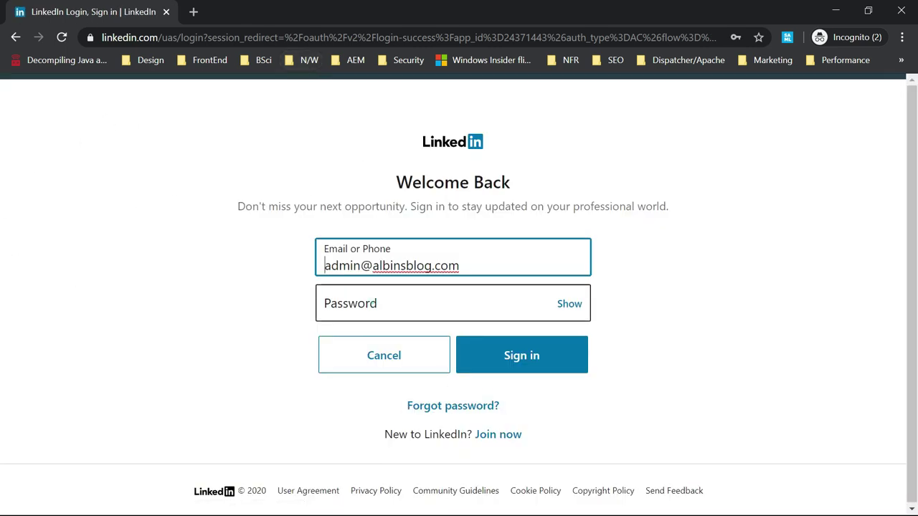
Sign in to LinkedIn with the saved password and allow the aem app access
left_click(380, 307)
left_click(349, 352)
left_click(513, 364)
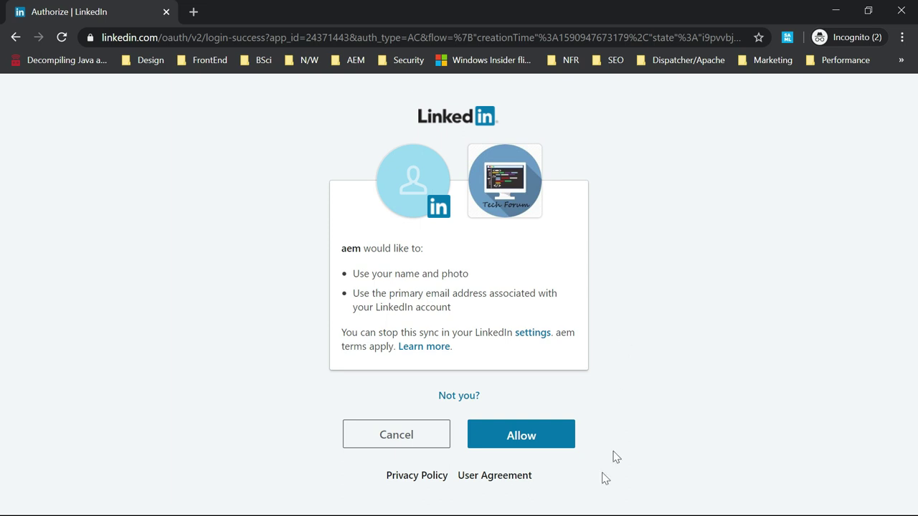
left_click(520, 441)
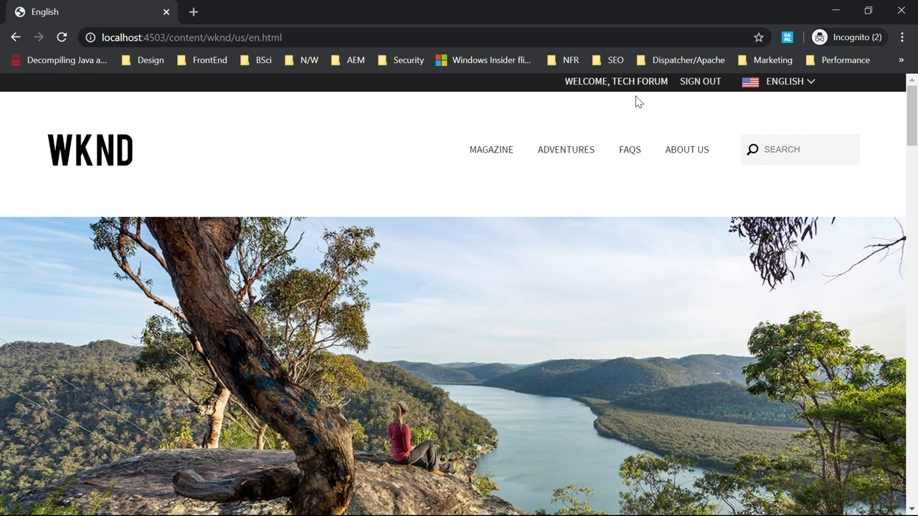
Start a new tab in the main AEM browser window with a localhost address
key("alt+Tab")
key("alt+Tab")
key("alt+Tab")
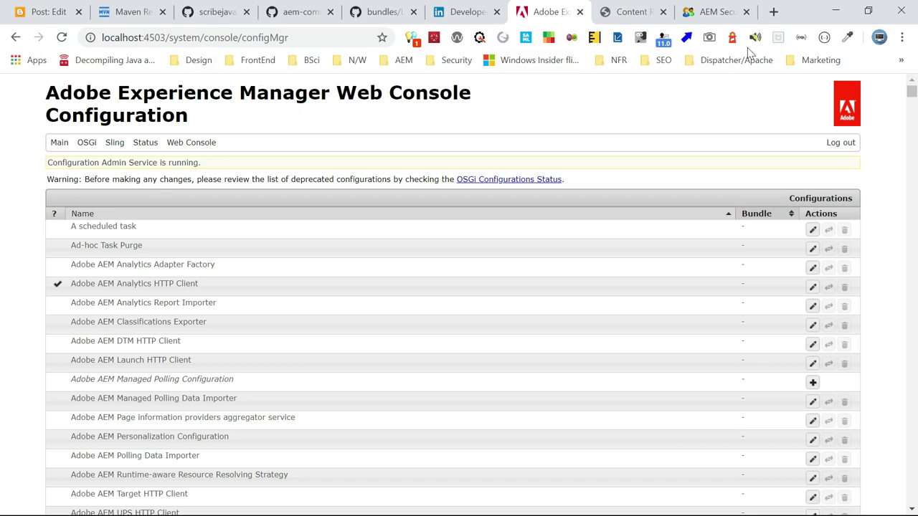
left_click(773, 12)
type("lo")
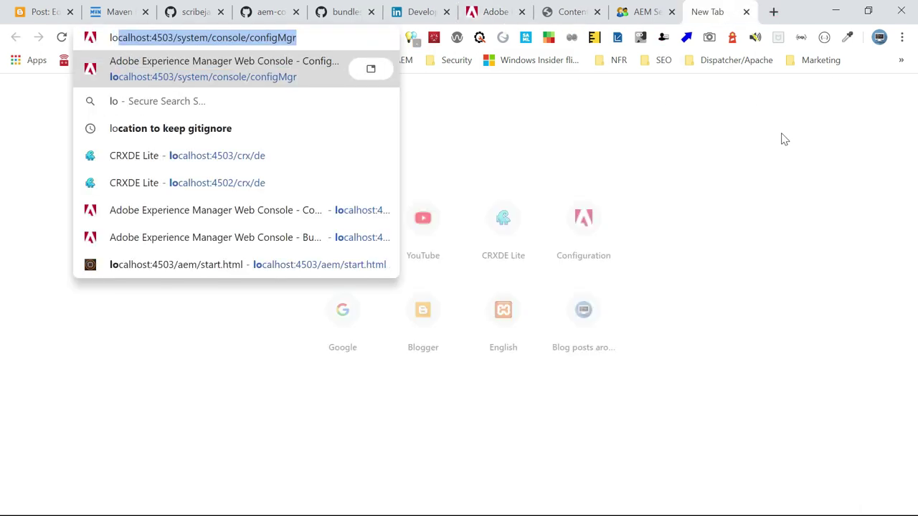
type("cal")
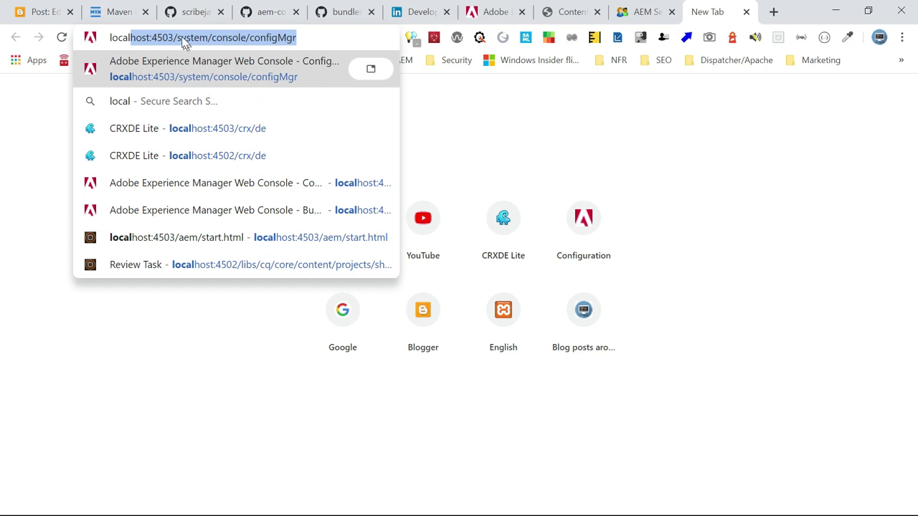
Open CRXDE Lite at localhost:4503/crx/de
left_click(181, 39)
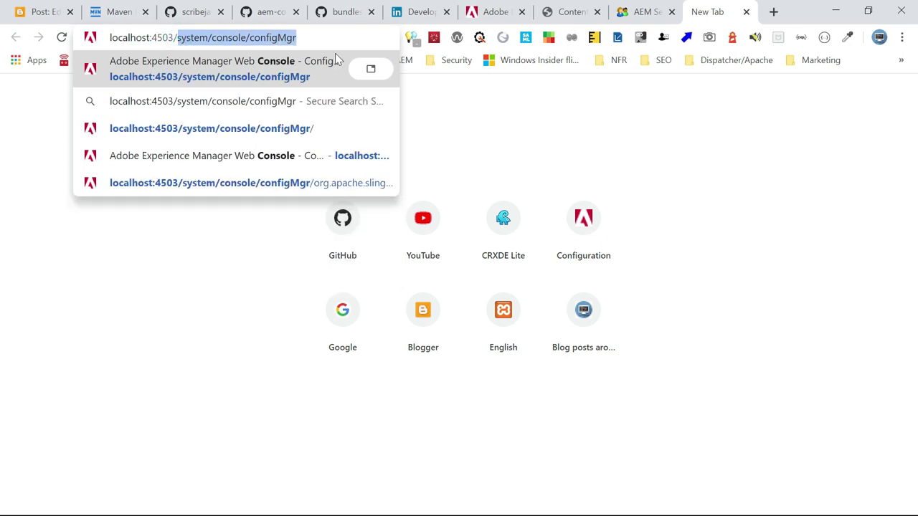
type("c")
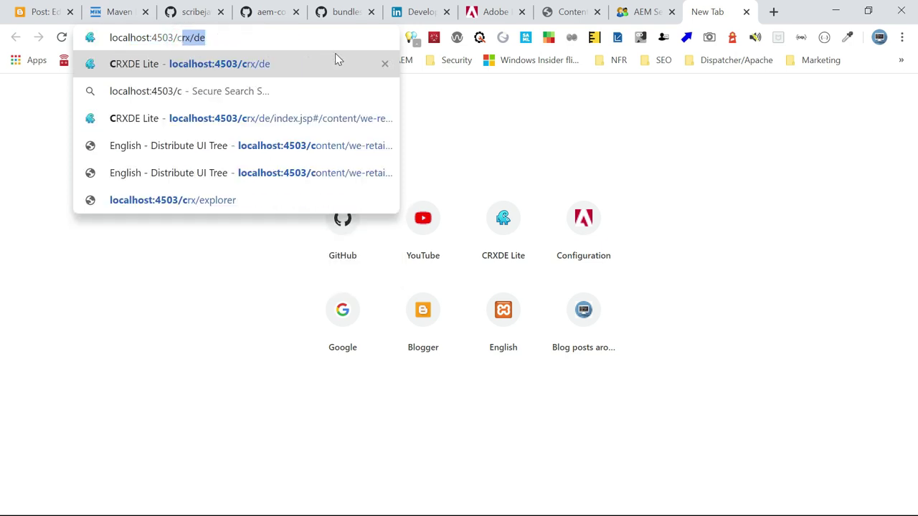
key("Return")
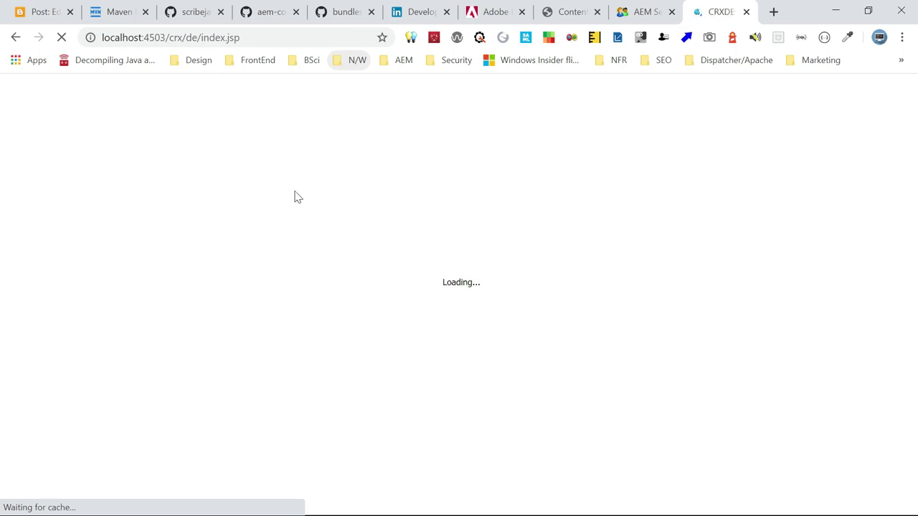
Search 'li' in AEM Security user admin and review the LinkedIn user's permissions and groups
left_click(635, 16)
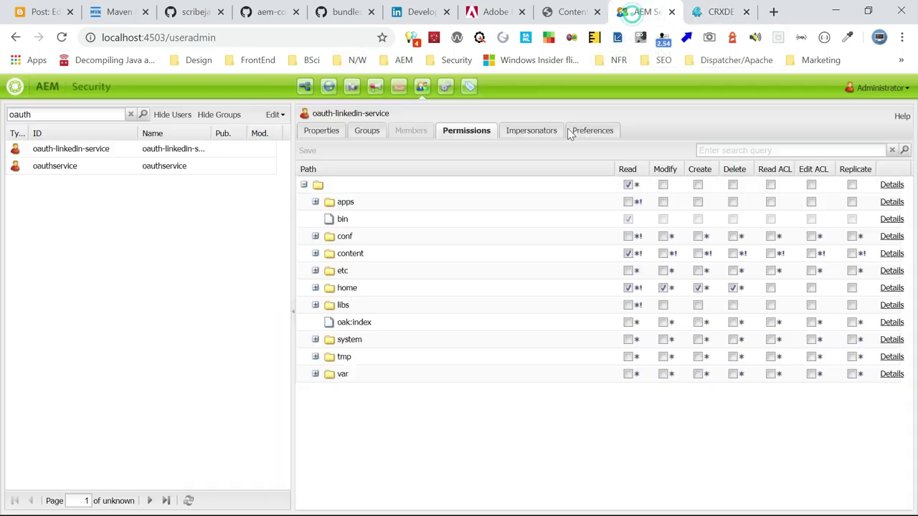
double_click(45, 114)
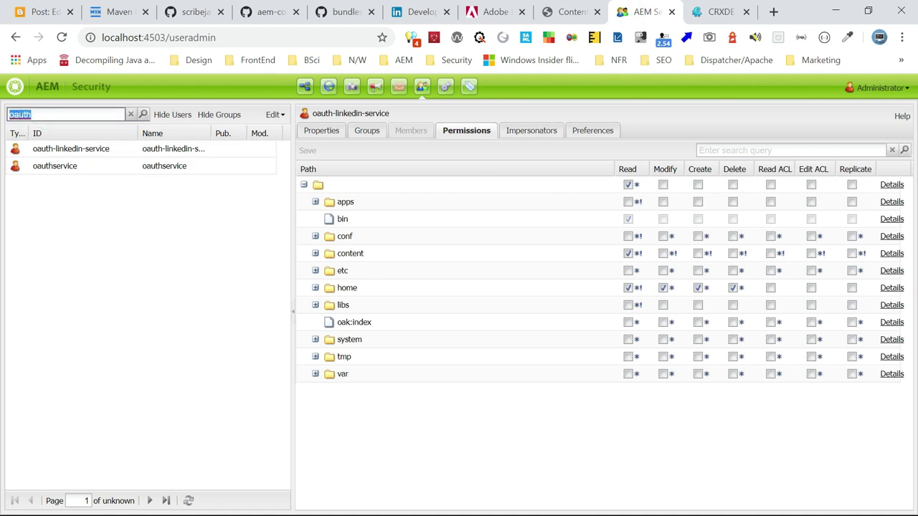
type("li")
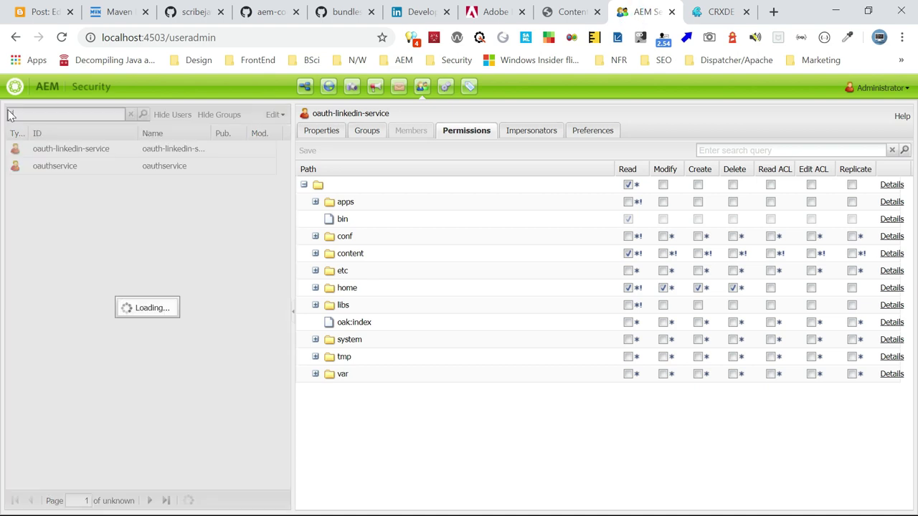
left_click(90, 149)
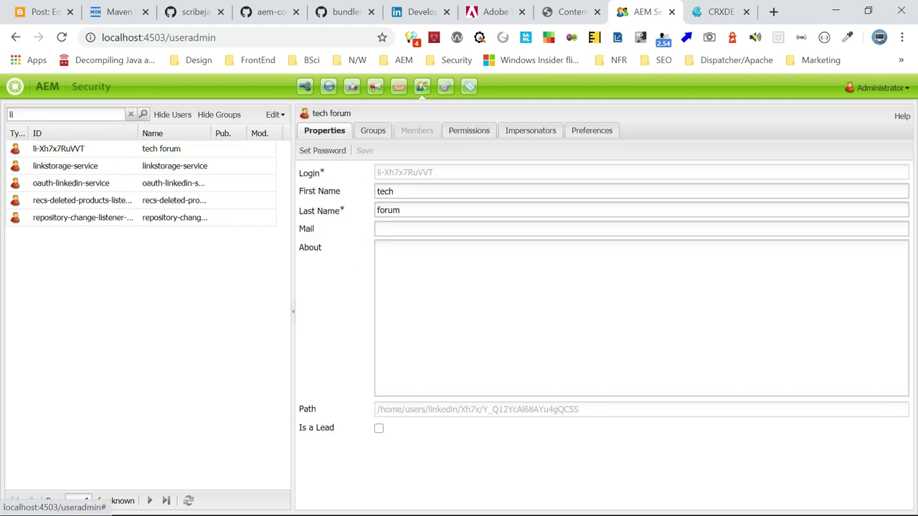
left_click(462, 134)
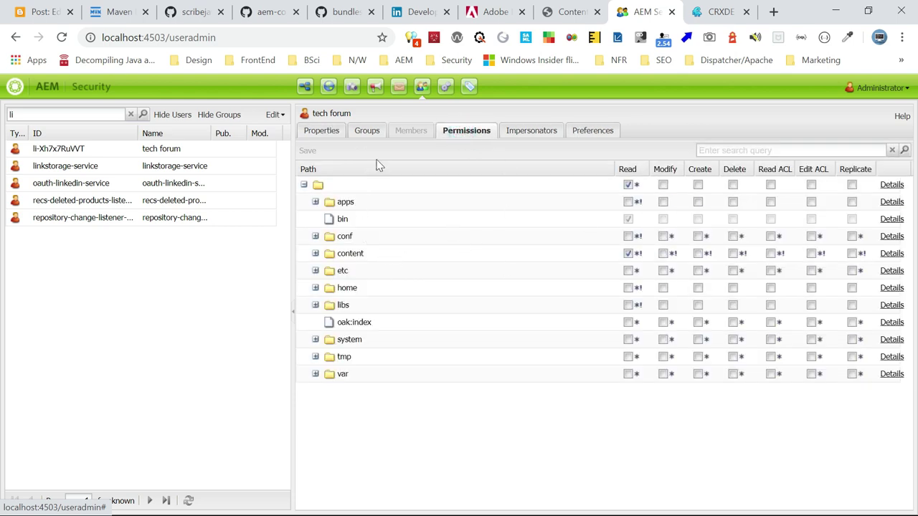
left_click(368, 134)
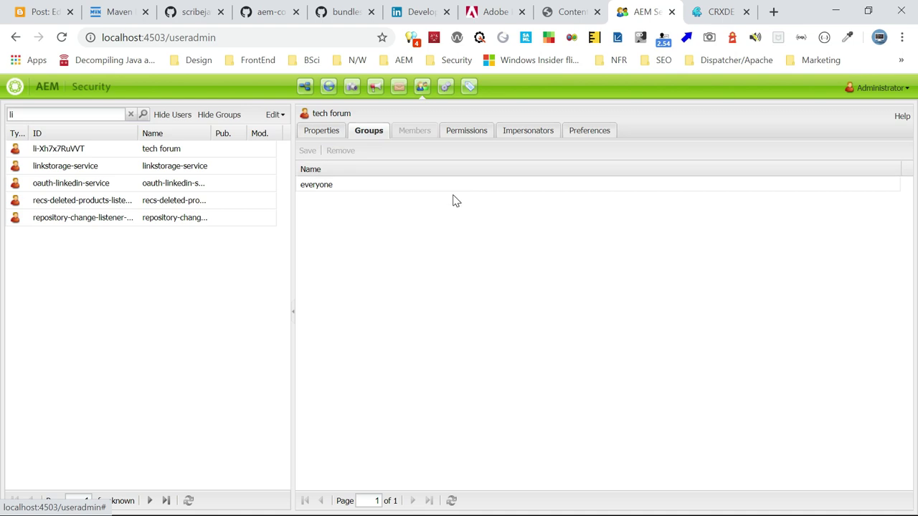
left_click(714, 14)
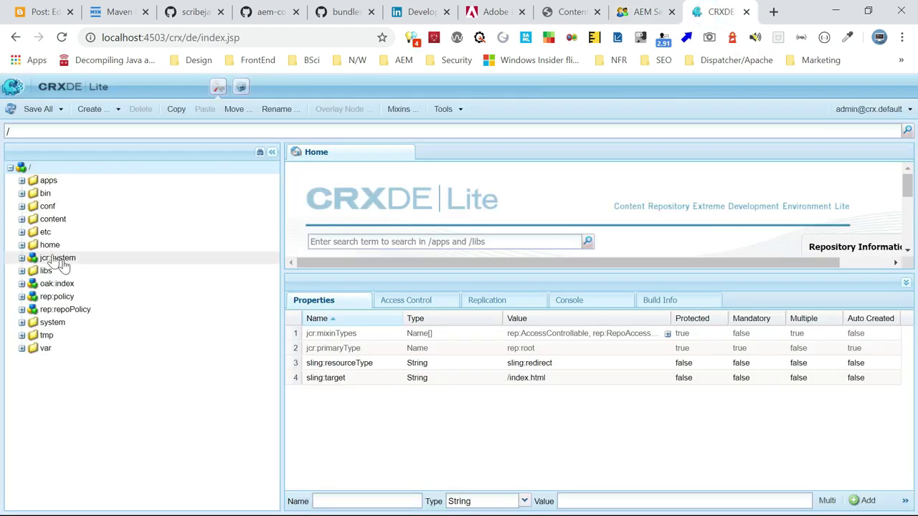
Expand /home/users/linkedin/Xh7x in CRXDE Lite and inspect the user node and its profile
left_click(22, 245)
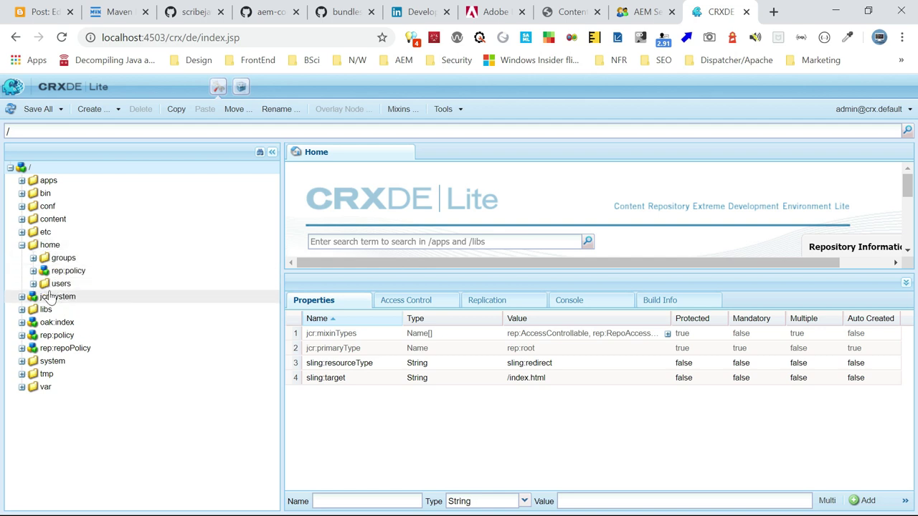
left_click(33, 284)
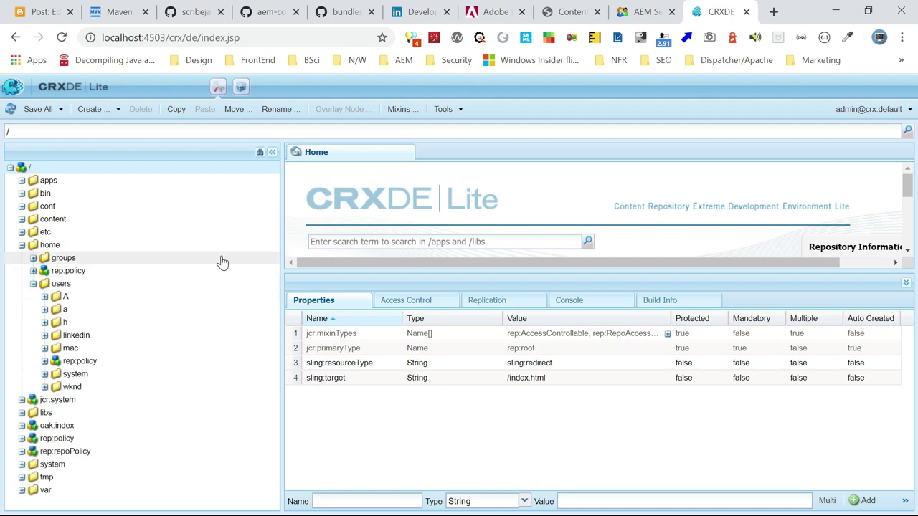
left_click(45, 335)
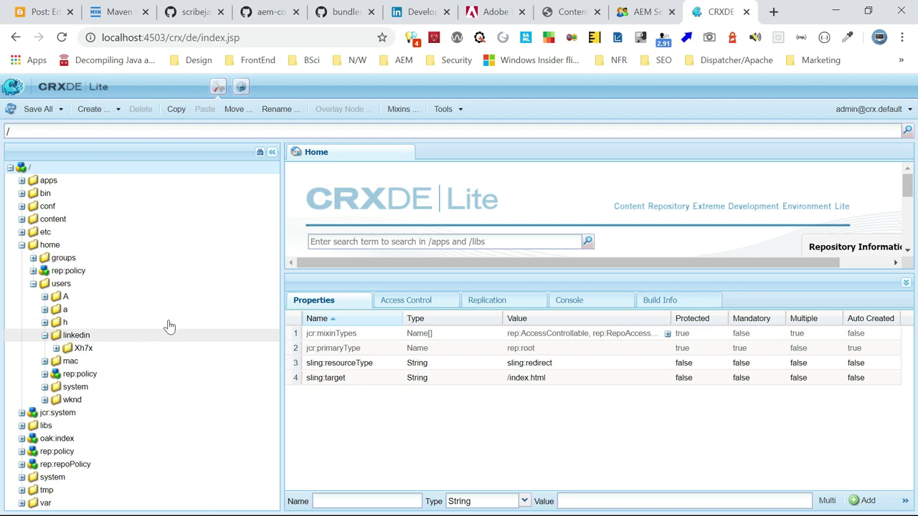
left_click(57, 350)
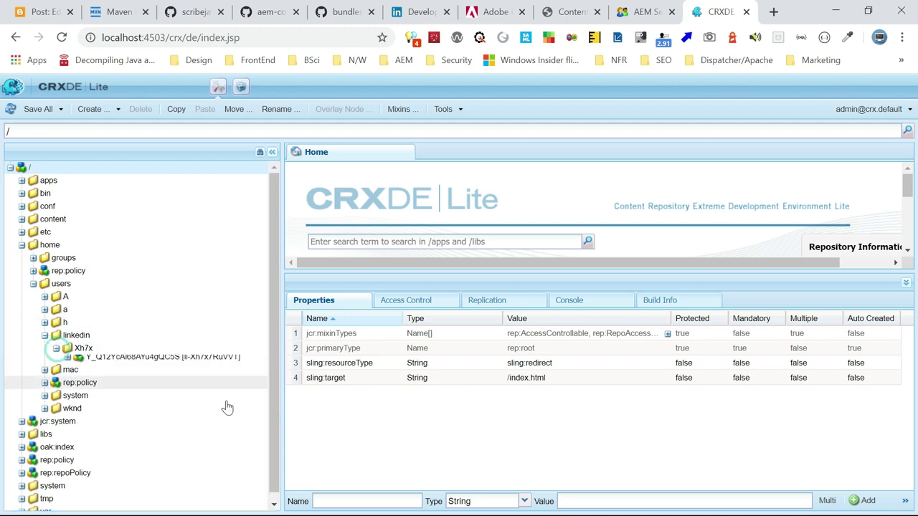
left_click(165, 360)
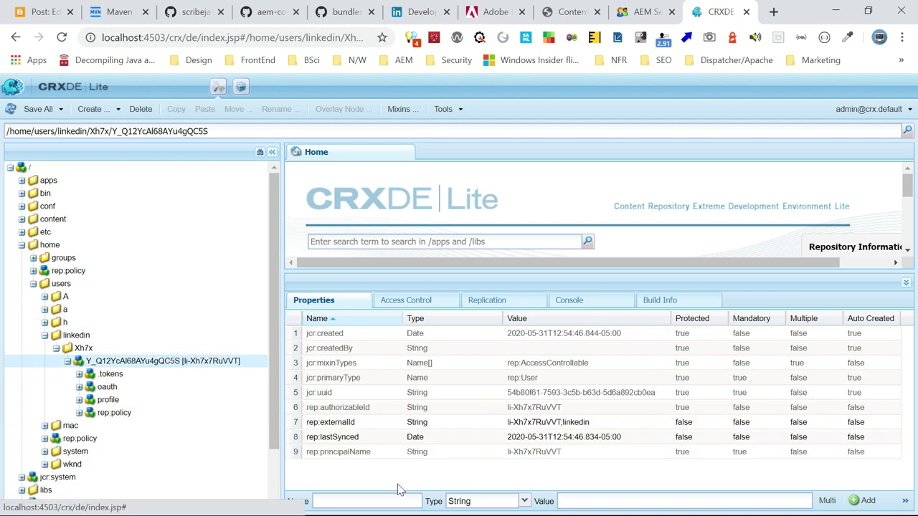
left_click(106, 400)
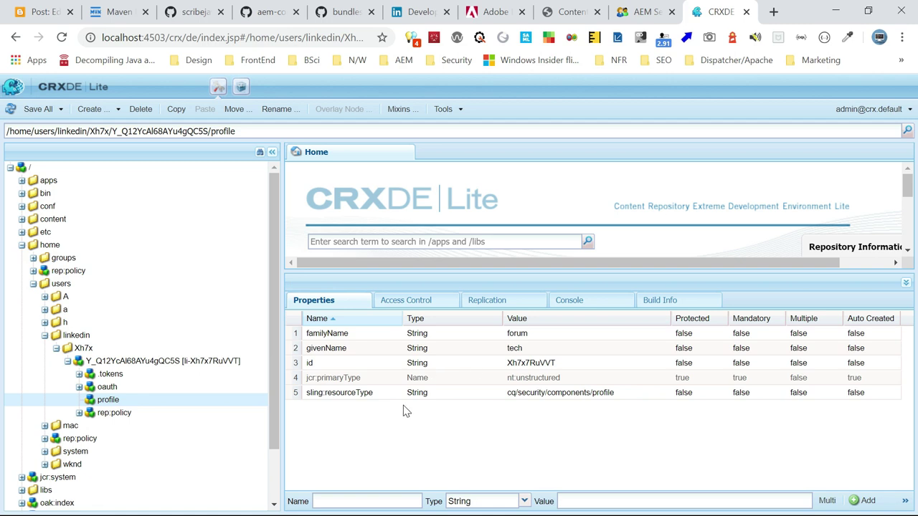
key("alt+Tab")
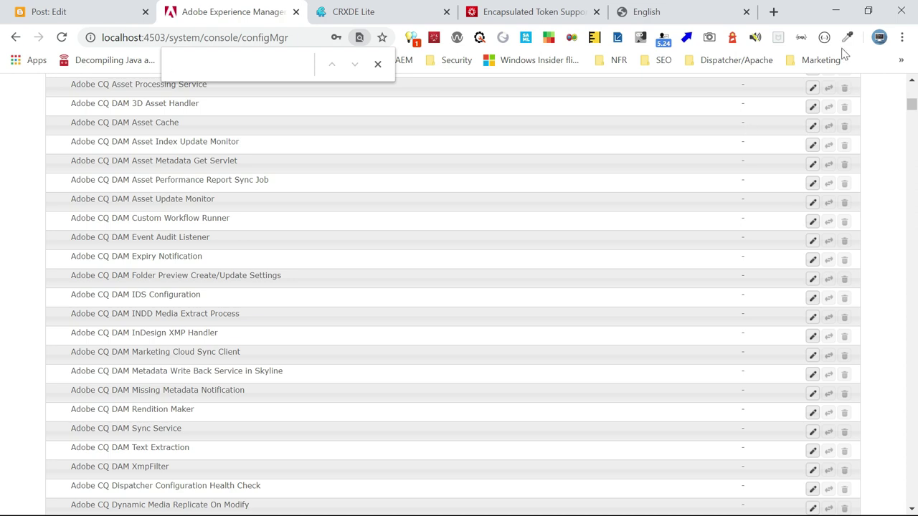
Refresh CRXDE Lite and select the LinkedIn user's new .tokens node to view its stored login token
left_click(352, 13)
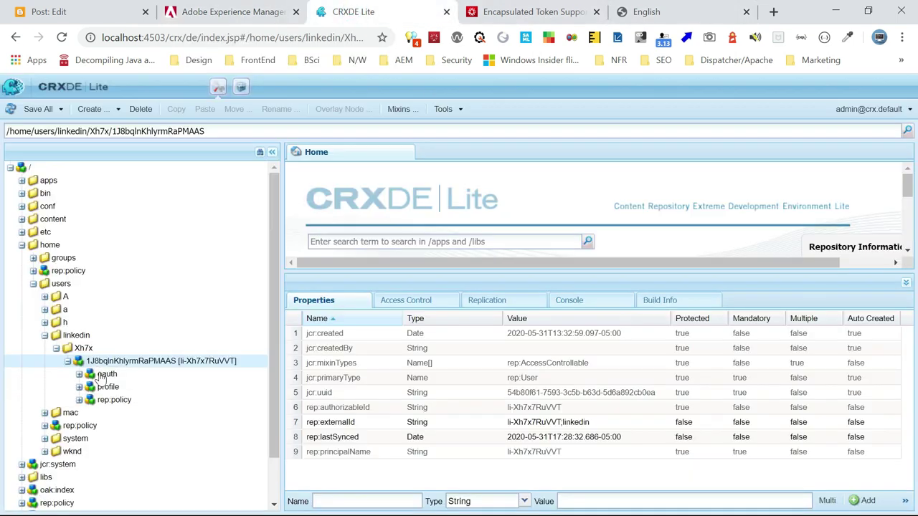
left_click(11, 109)
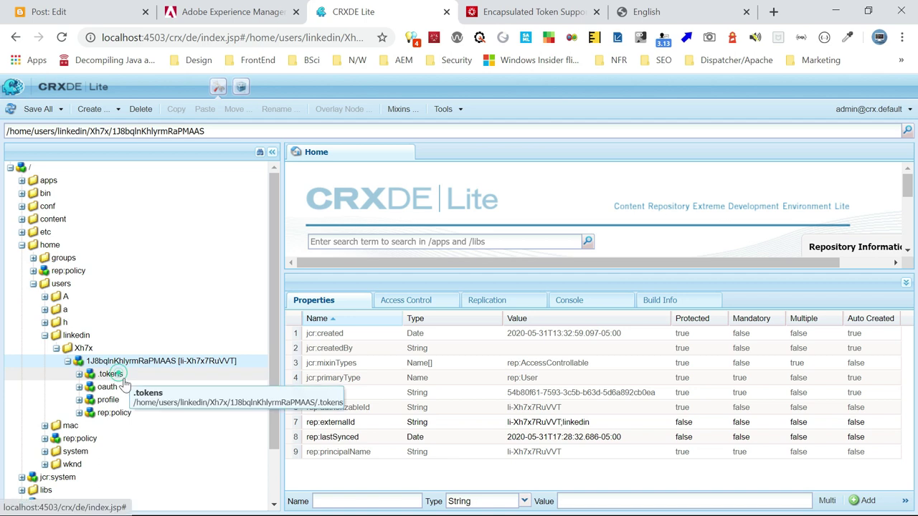
left_click(113, 375)
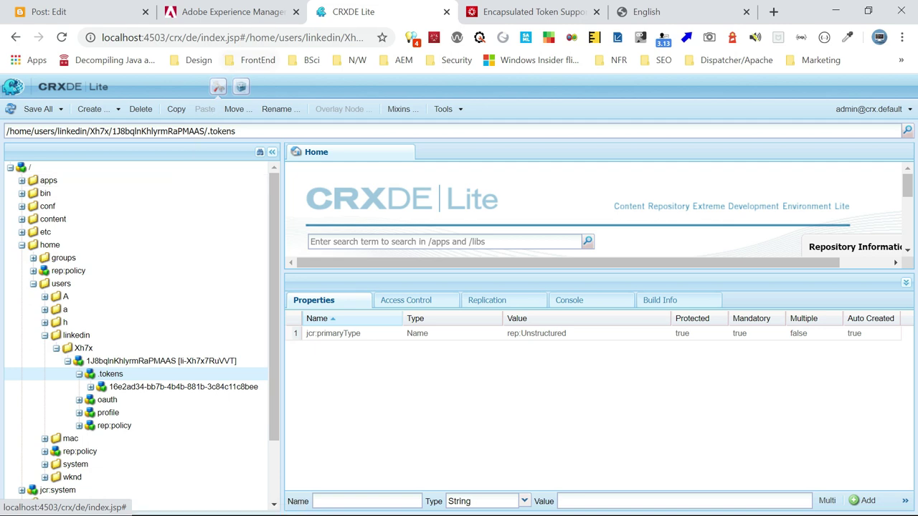
Find 'Token Au' in configMgr and save Adobe Granite Token Authentication Handler with encapsulated token support ticked
left_click(234, 13)
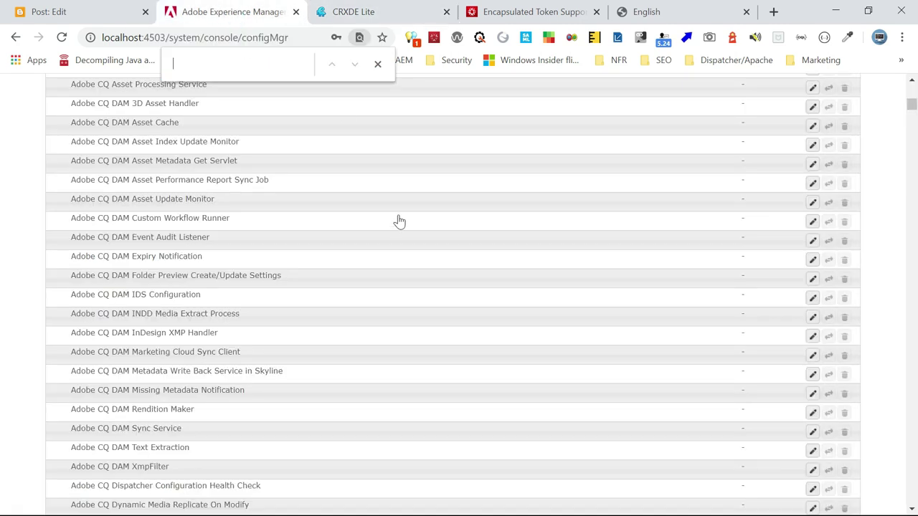
type("Toke")
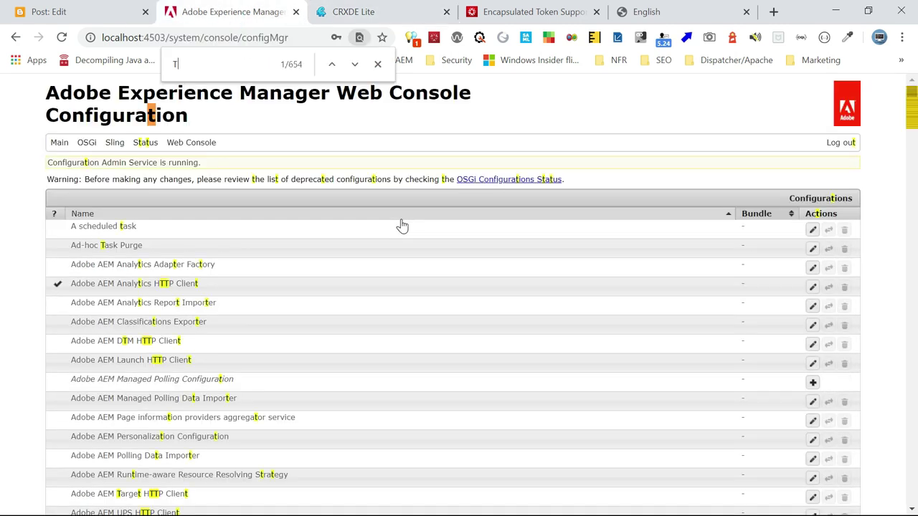
type("n Au")
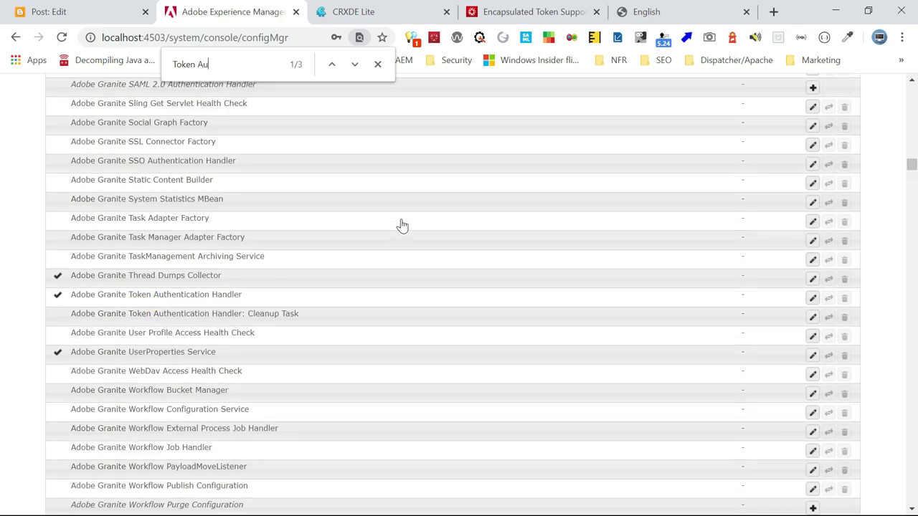
left_click(208, 295)
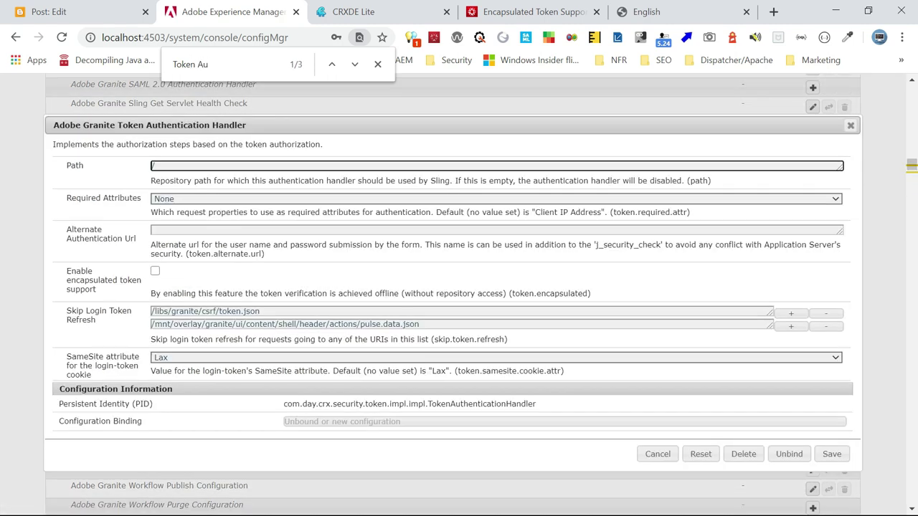
left_click(155, 271)
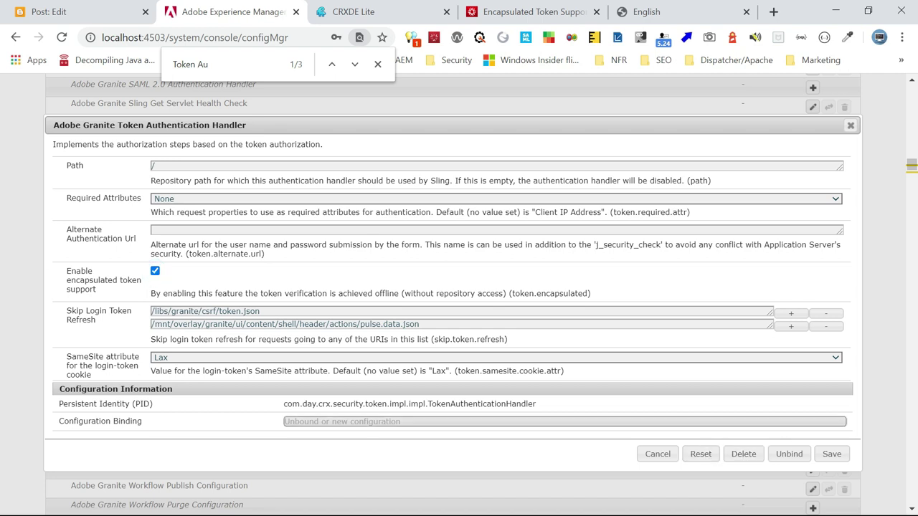
left_click(832, 455)
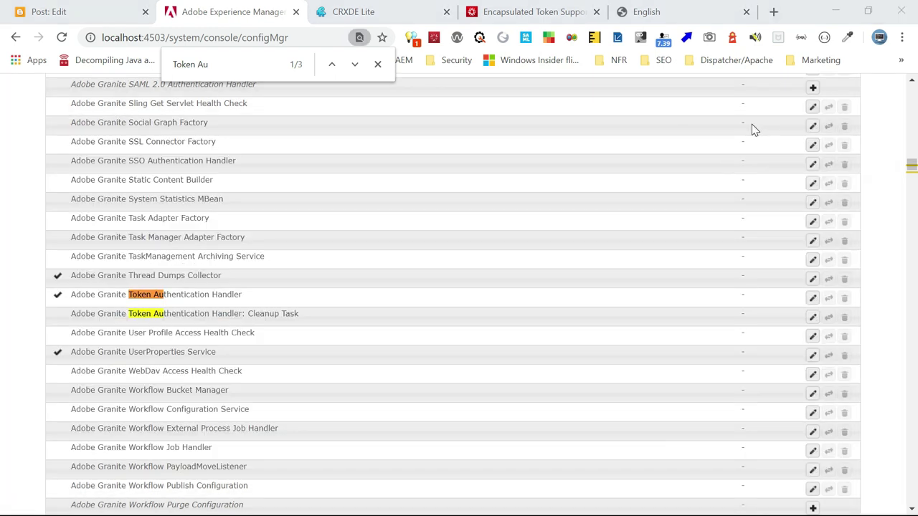
key("alt+Tab")
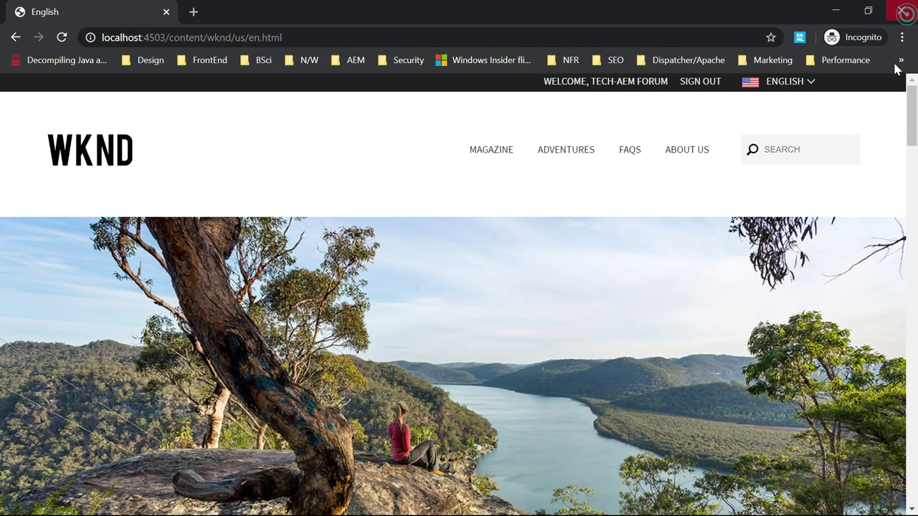
Load localhost:4503/j_security_check?configid=linkedin in a new incognito Chrome window
key("alt+Tab")
key("ctrl+shift+n")
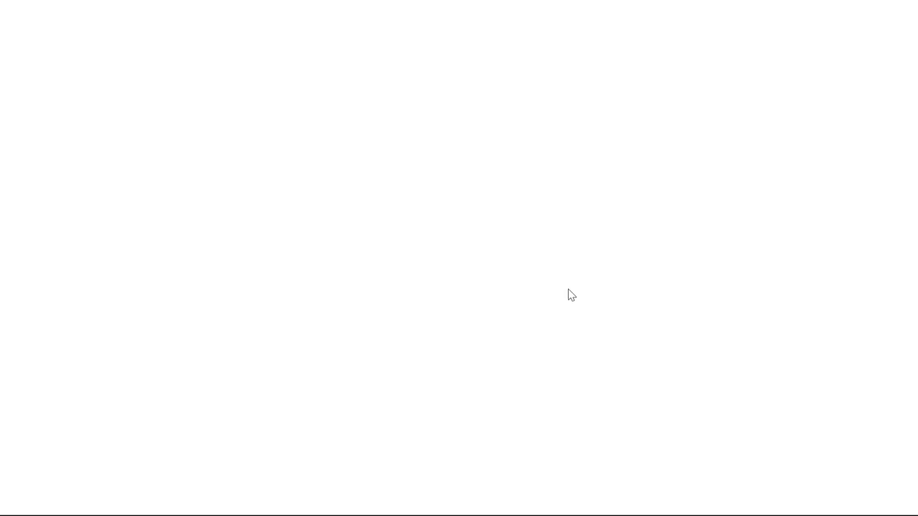
type("localhost:4503/j_security_check?configid=linkedin")
key("Return")
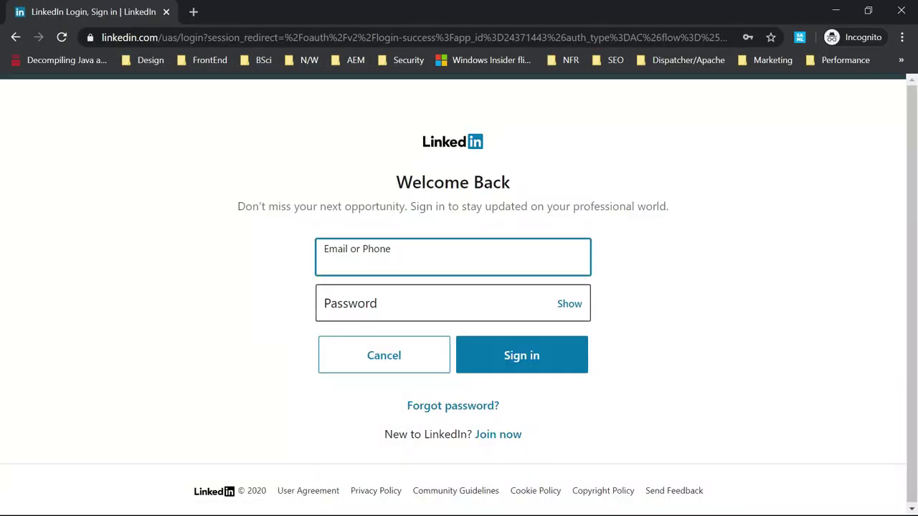
Sign in on LinkedIn with the account email and password, then return to CRXDE Lite
left_click(414, 267)
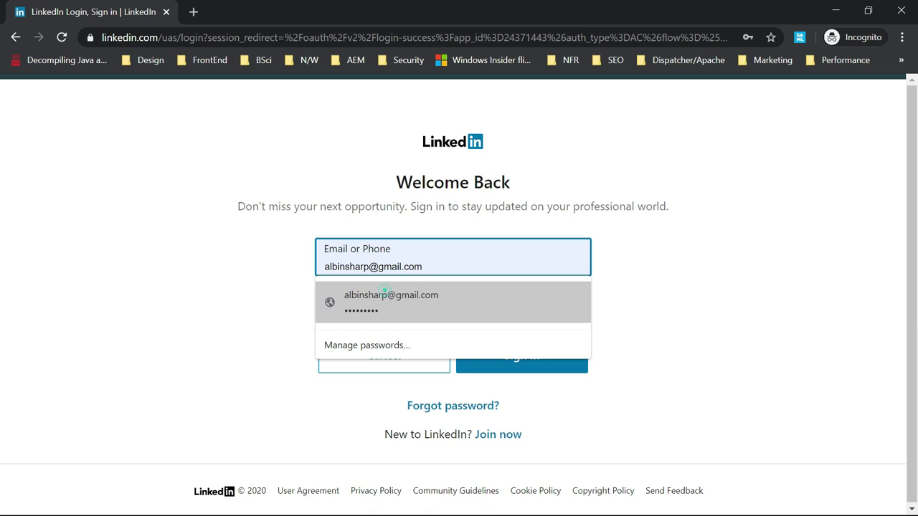
left_click(391, 302)
key("ctrl+a")
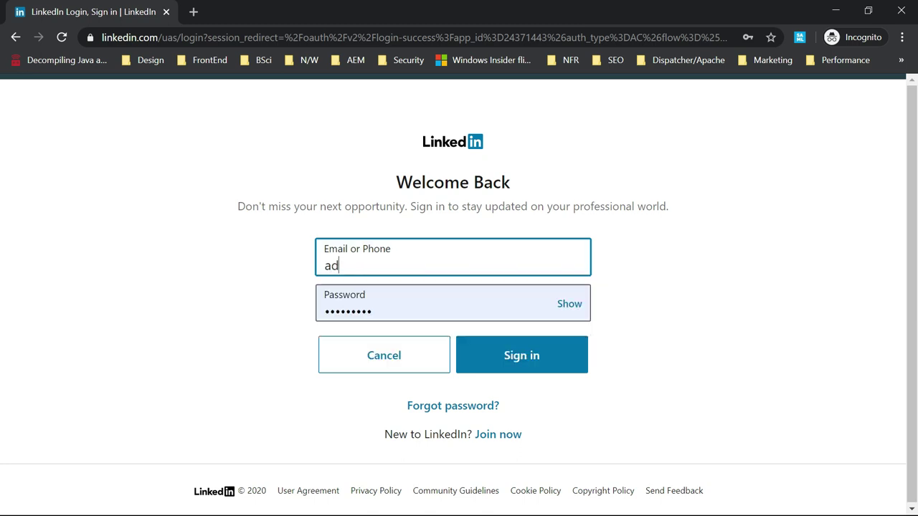
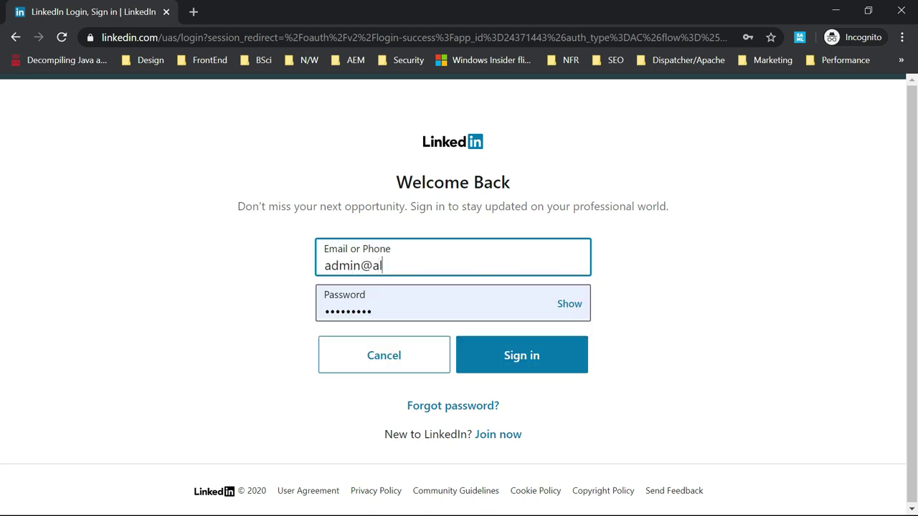
key("Tab")
type("a•••••••")
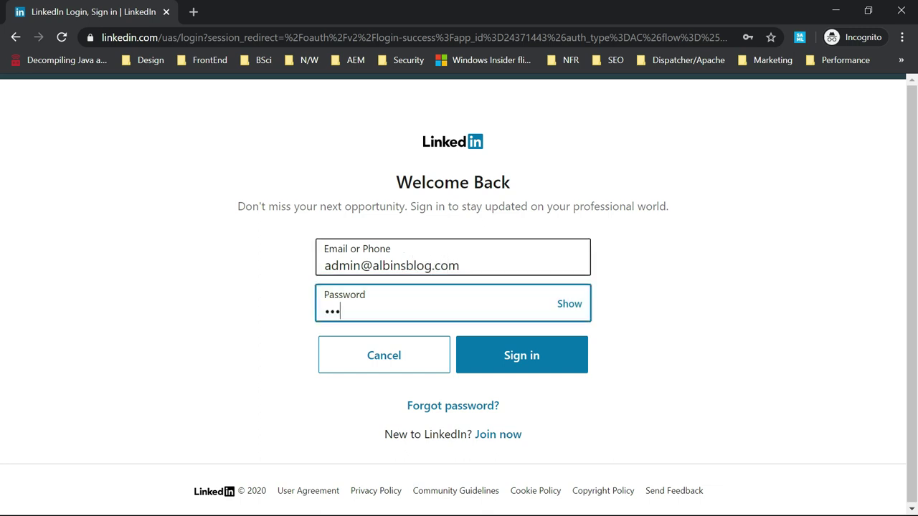
type("•")
key("Return")
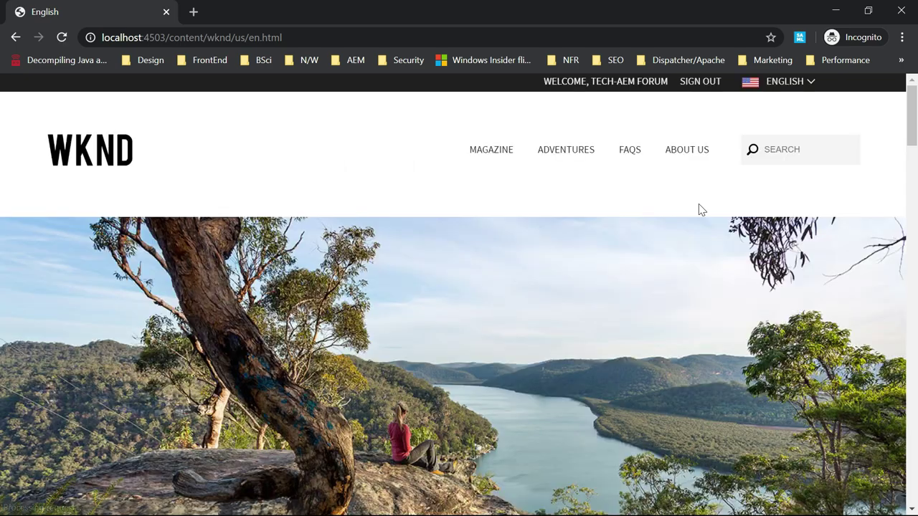
key("alt+Tab")
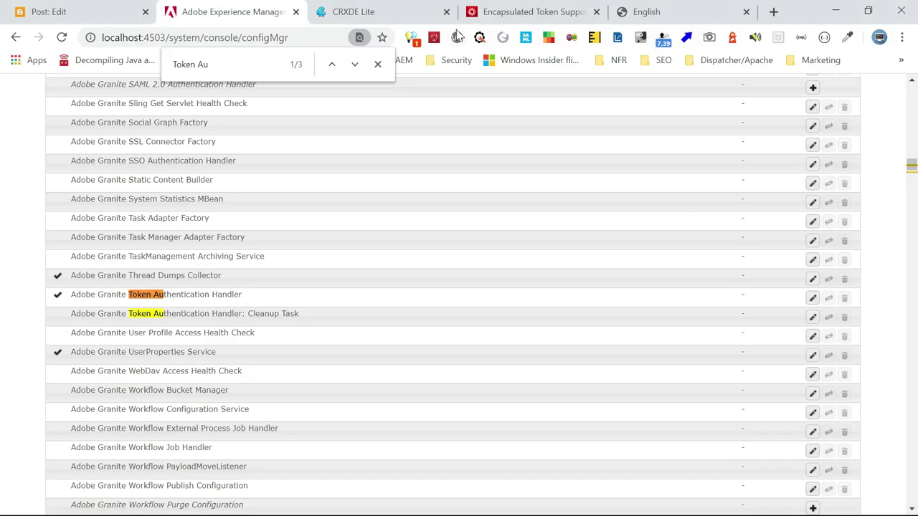
left_click(352, 11)
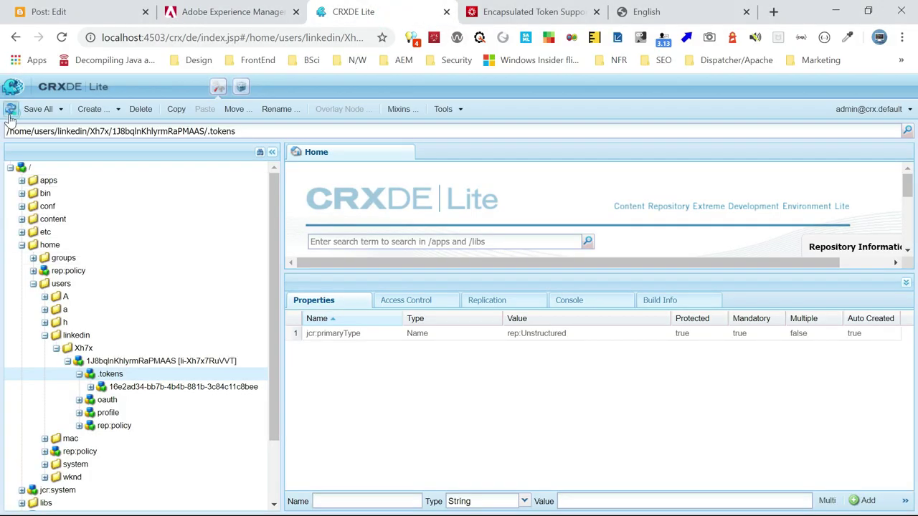